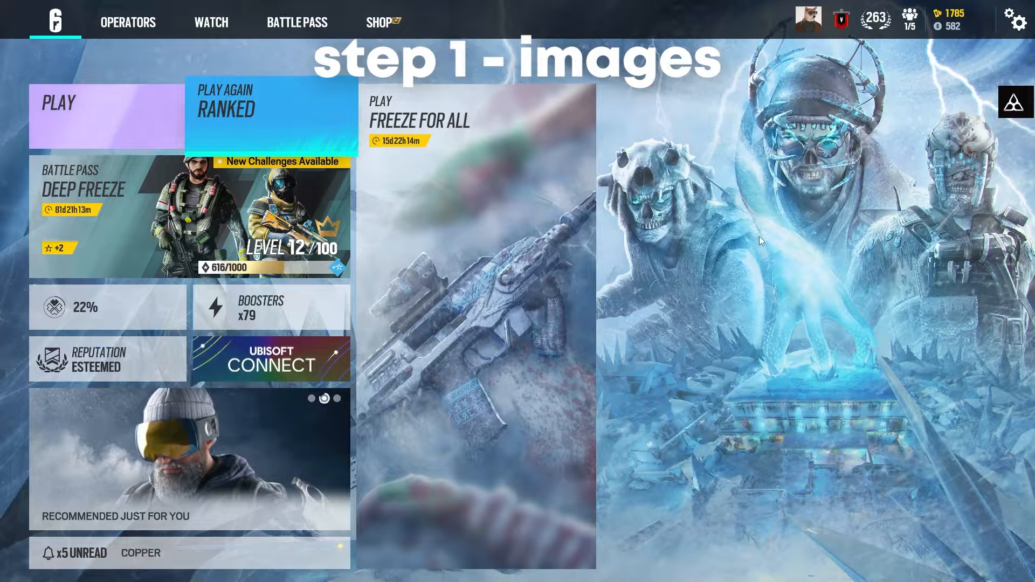
- Open the game options and review the graphics quality settings
click(1015, 20)
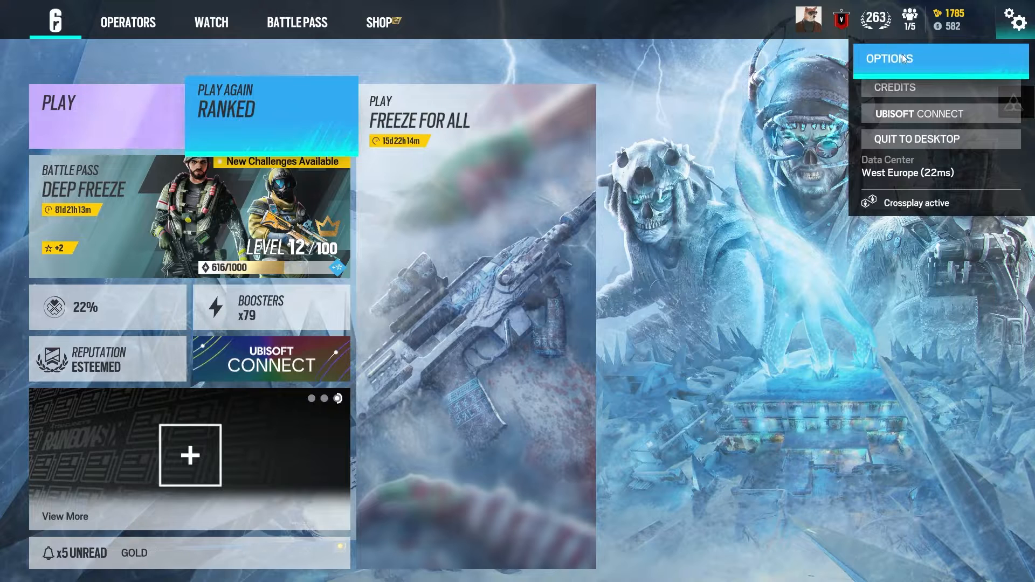
click(901, 54)
click(379, 89)
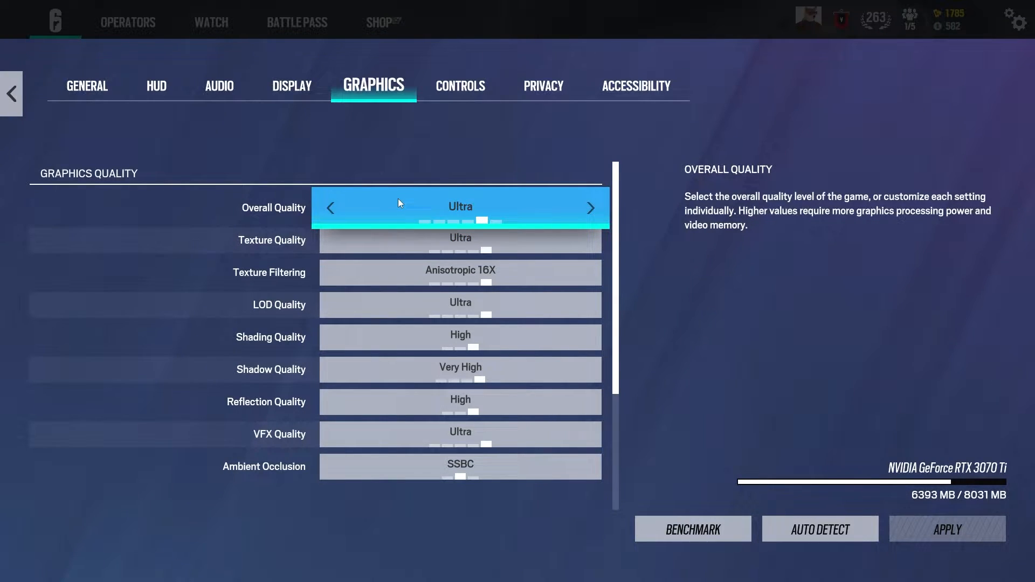
- Set the HUD preset to Cinematic, turn the Match Header off and apply the HUD changes
click(164, 99)
click(468, 220)
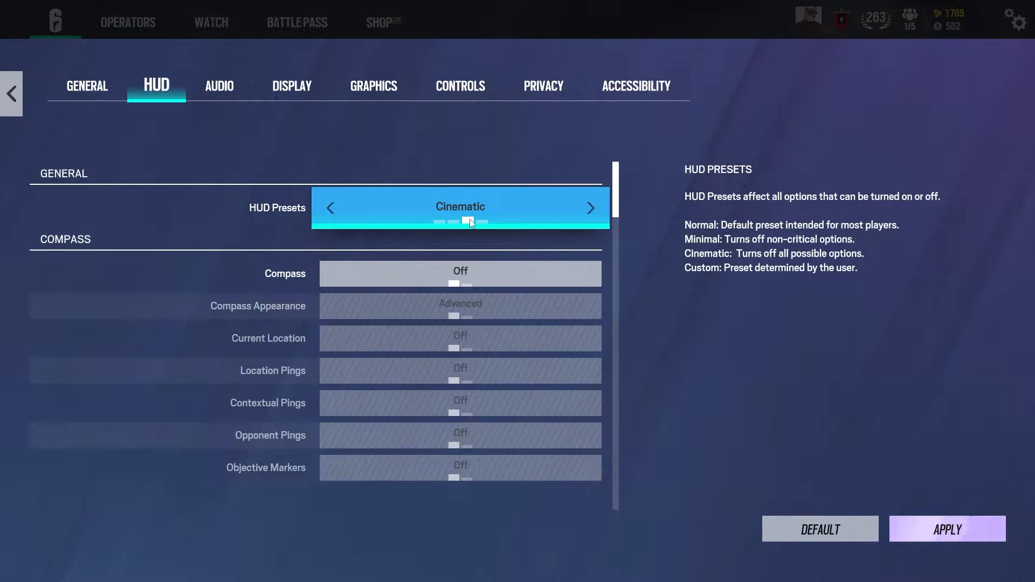
scroll(462, 275, down, 15)
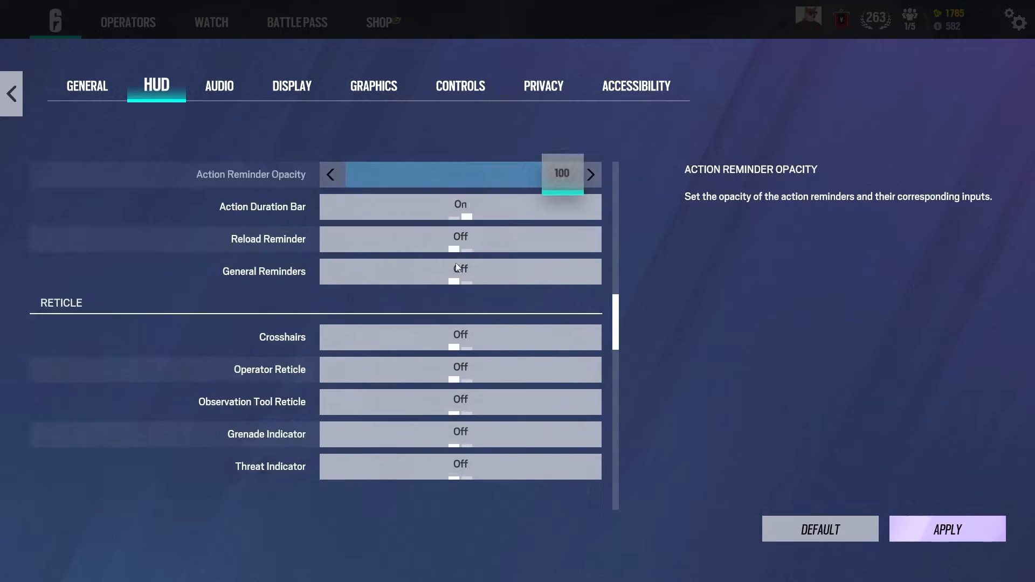
scroll(453, 275, down, 4)
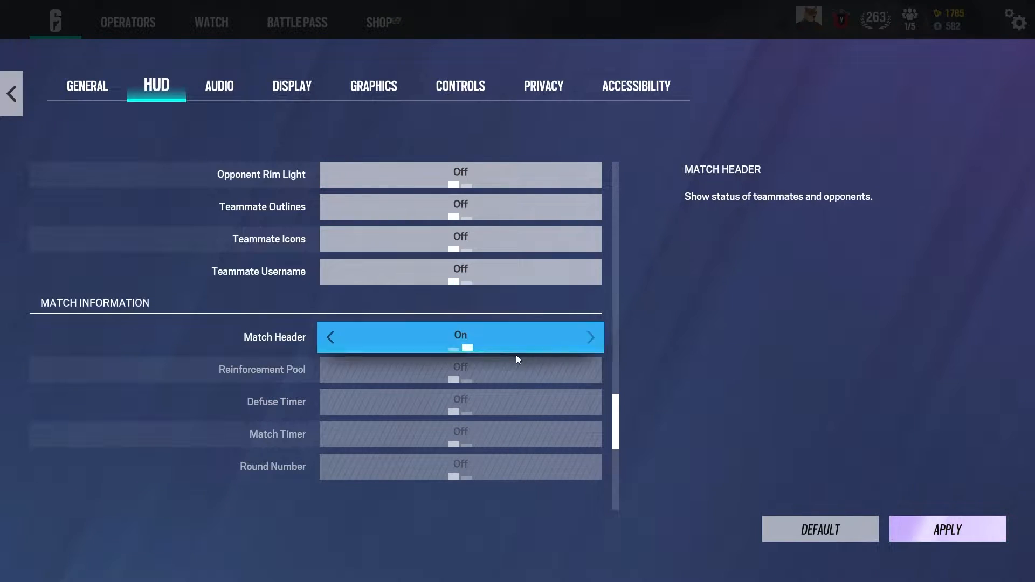
click(460, 348)
click(938, 526)
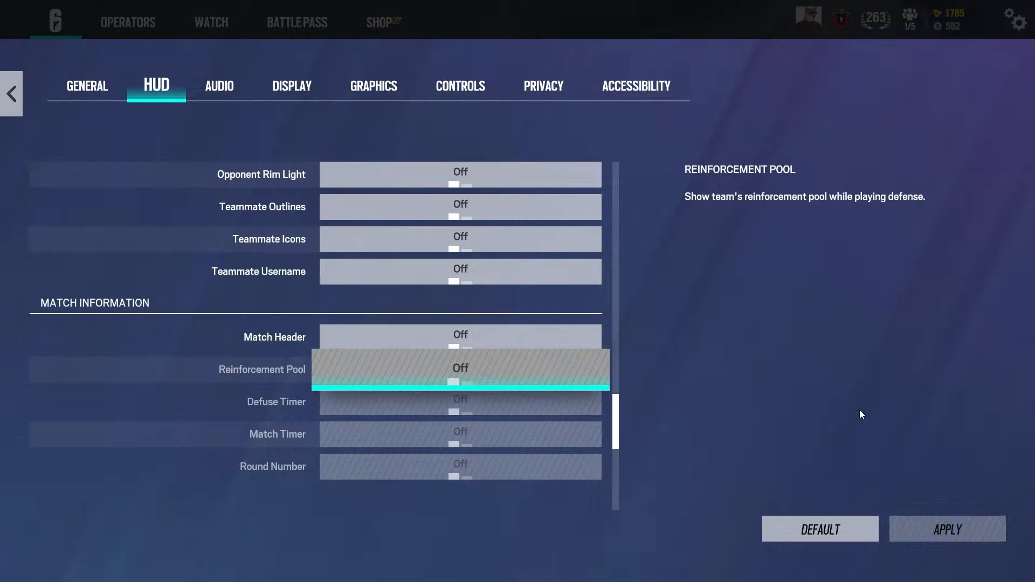
- Leave the options, create an online custom game from the "thumbnail" playlist and begin the match
key(Escape)
click(736, 158)
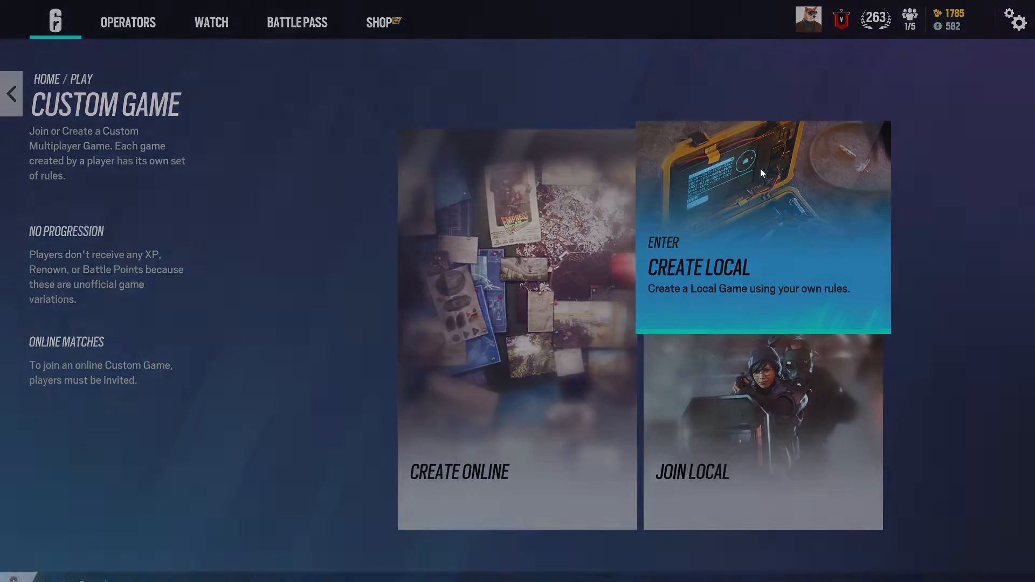
click(761, 173)
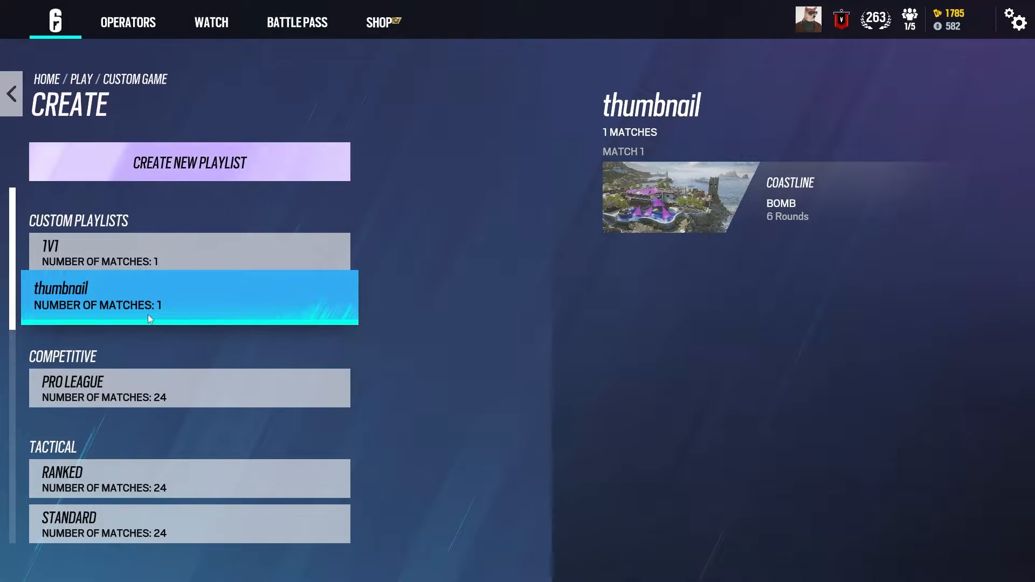
click(149, 319)
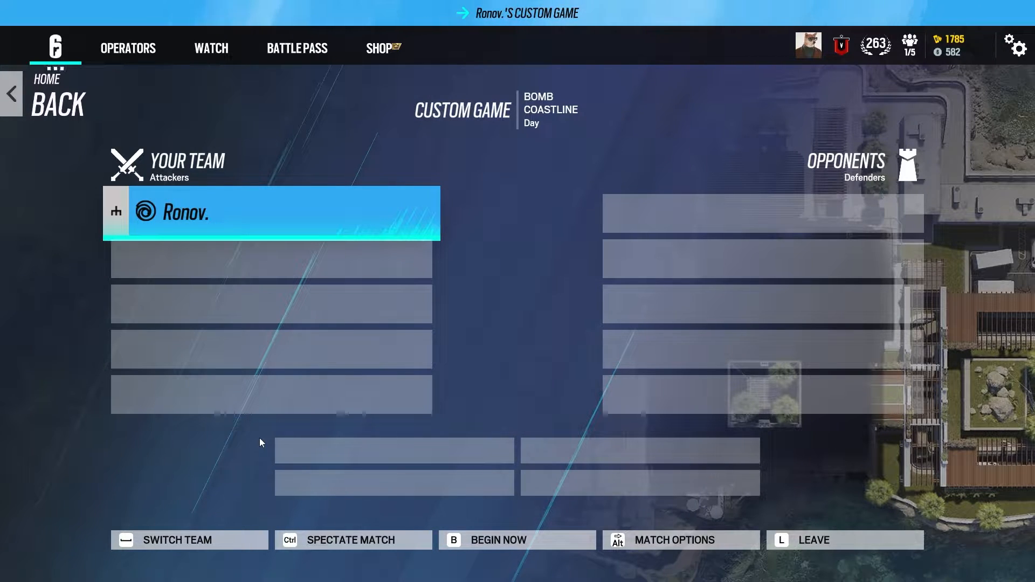
click(482, 542)
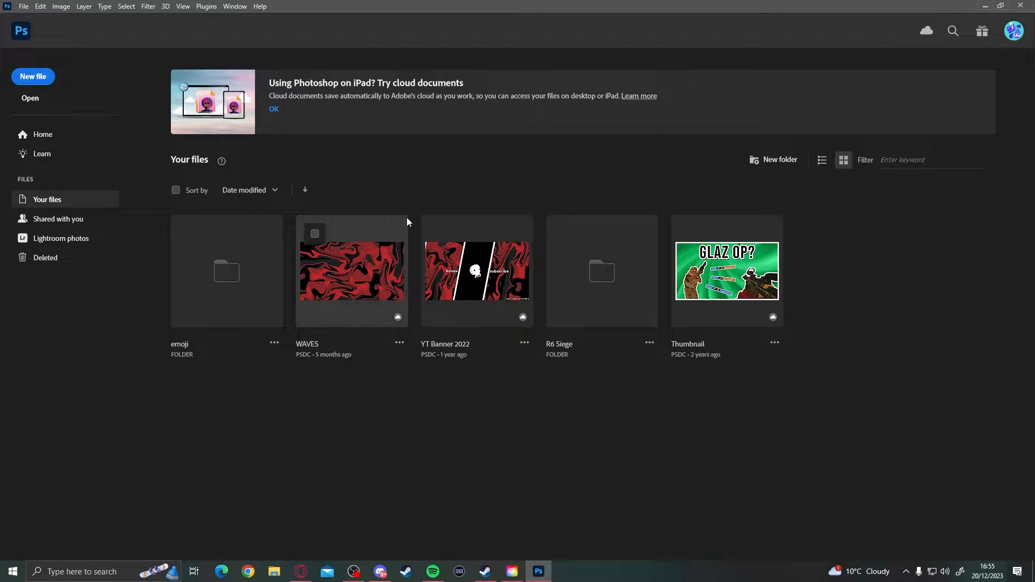
- Switch to the browser to view Photopea from the search results and return to Photoshop
click(301, 571)
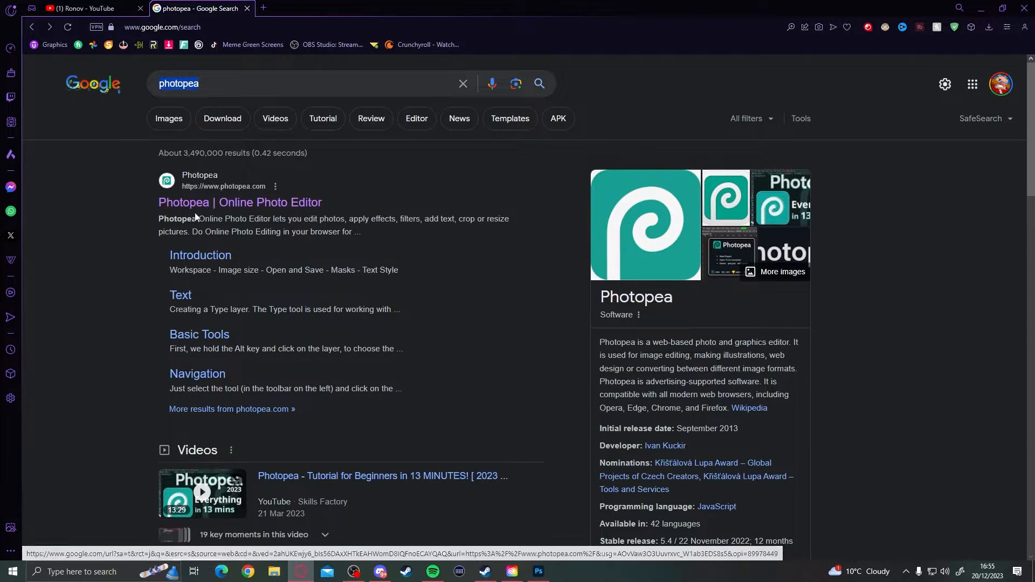
click(231, 204)
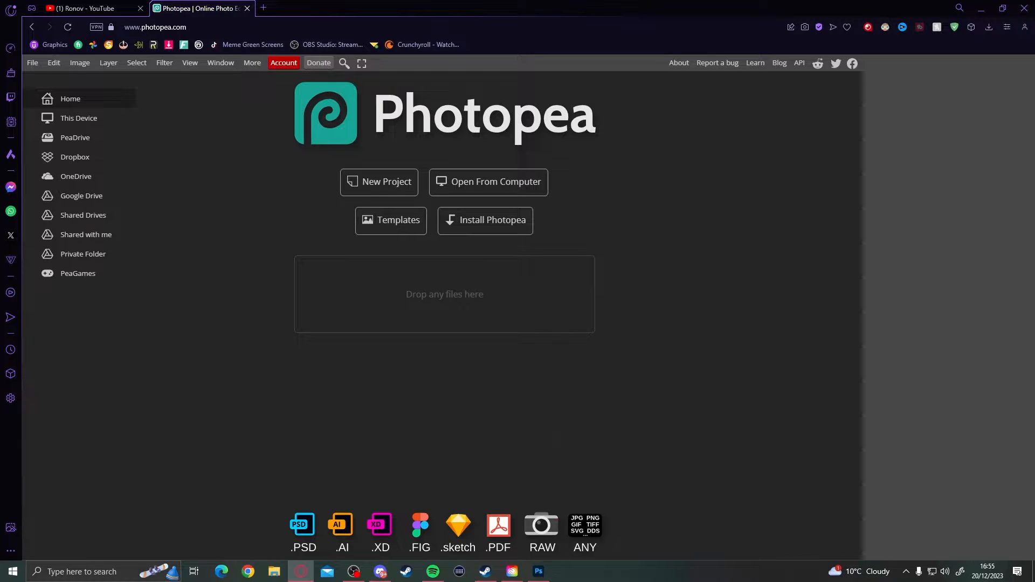
click(539, 572)
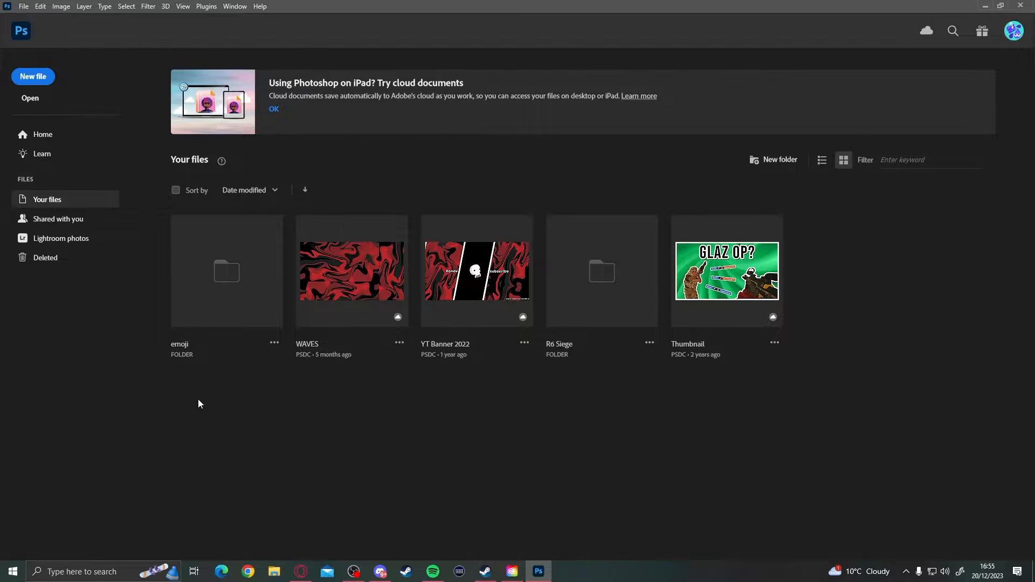
- Create a new document named R6 THUMBNAIL, 1920 pixels wide and 1080 pixels high
click(43, 80)
click(715, 155)
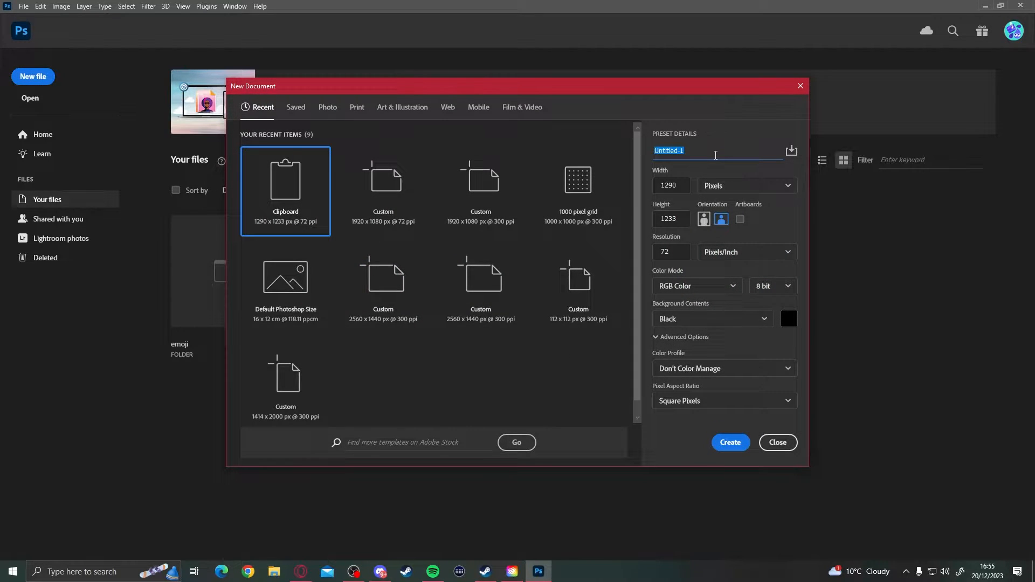
text(R6 THUMBNAIL)
click(654, 188)
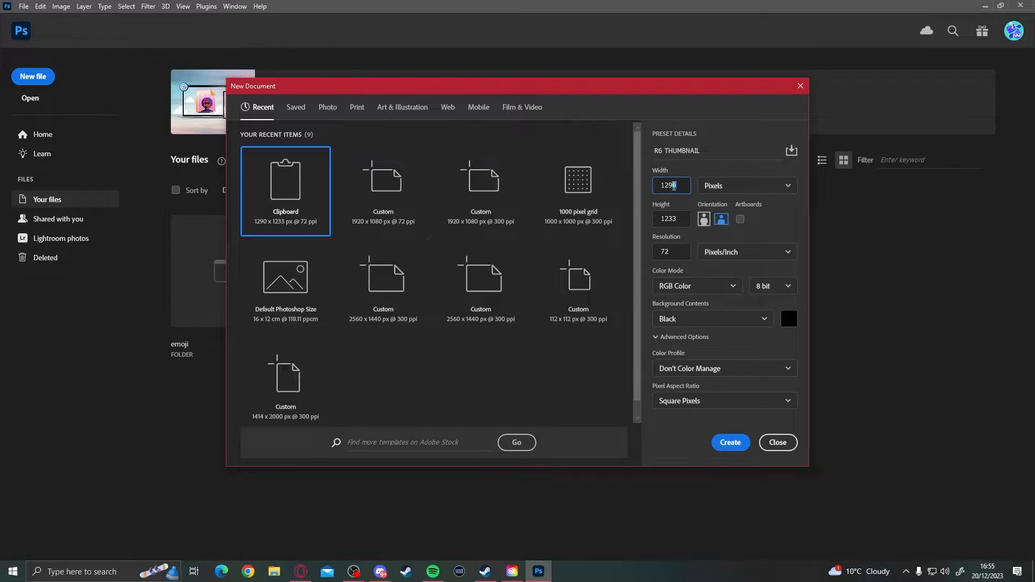
double_click(674, 186)
text(192)
key(Tab)
text(108)
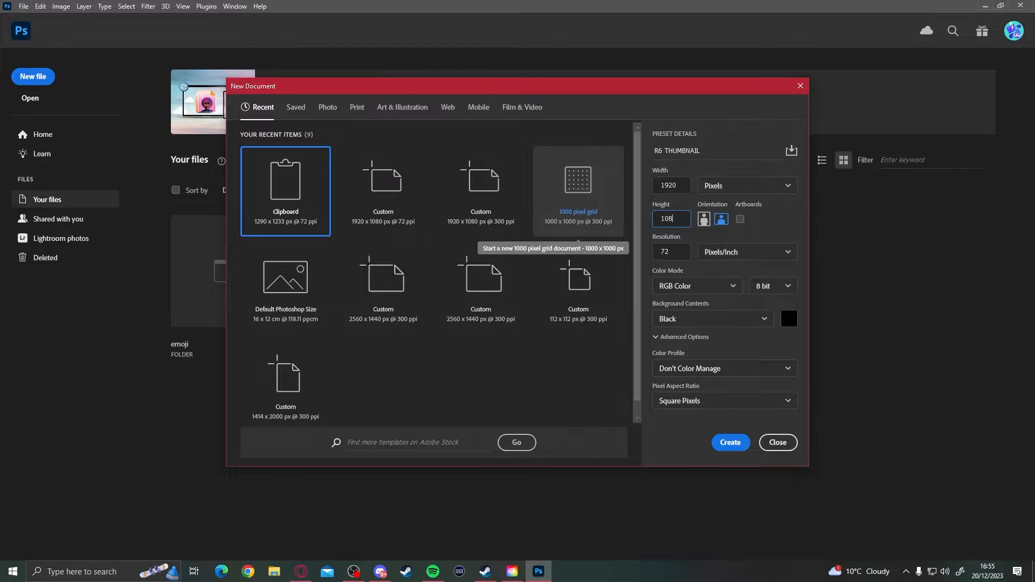
click(729, 443)
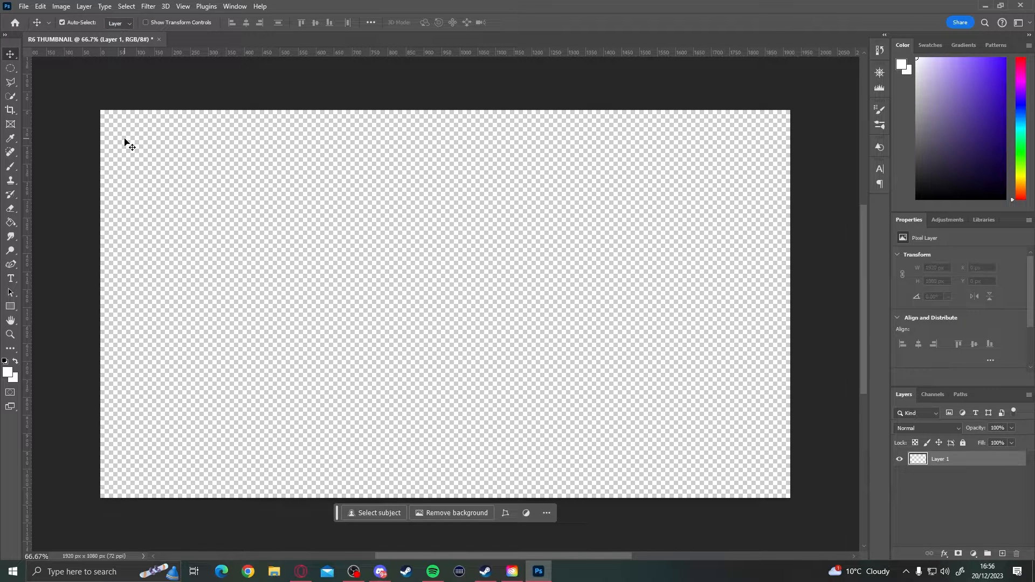
click(24, 6)
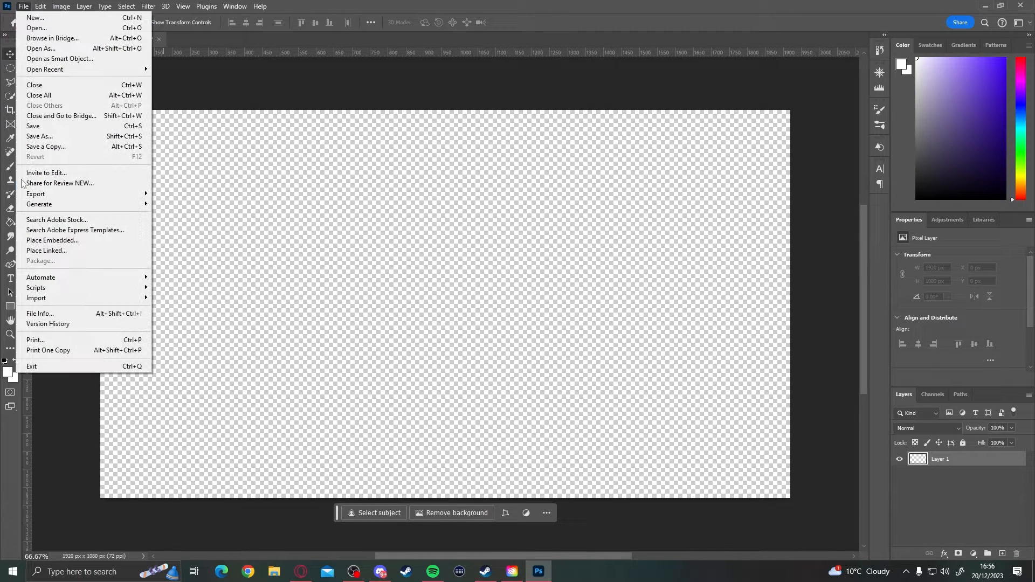
click(49, 241)
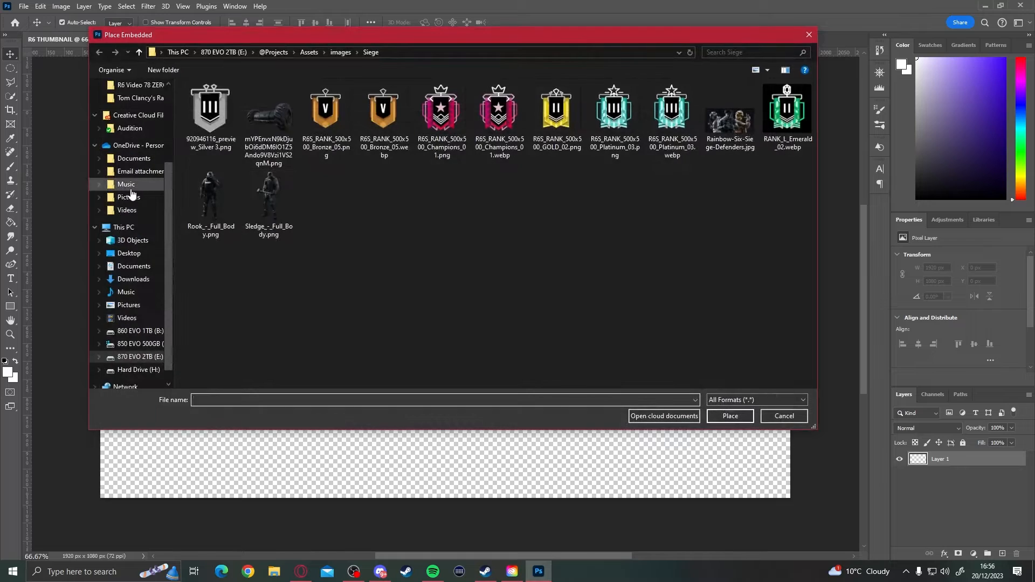
click(127, 189)
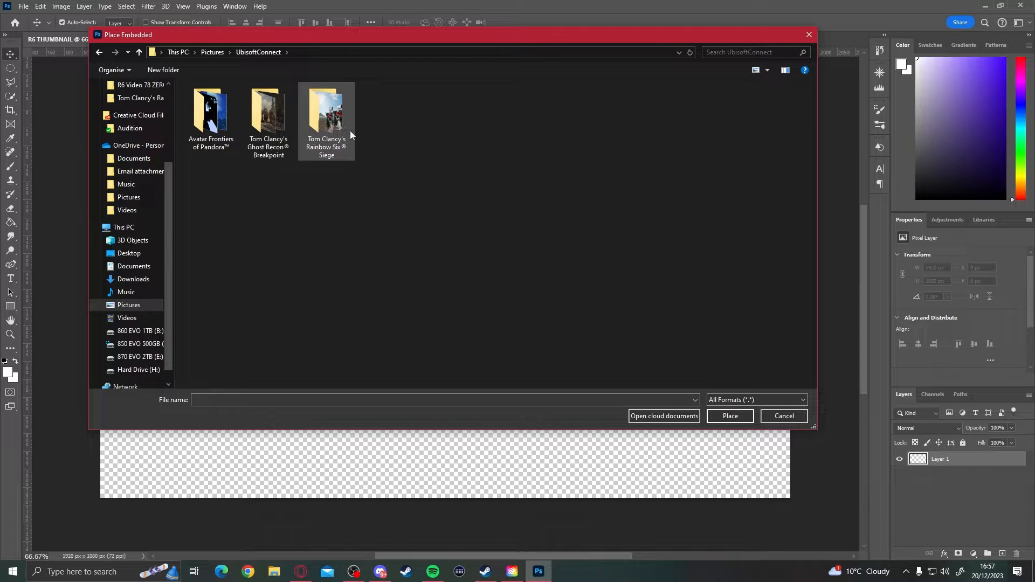
double_click(322, 122)
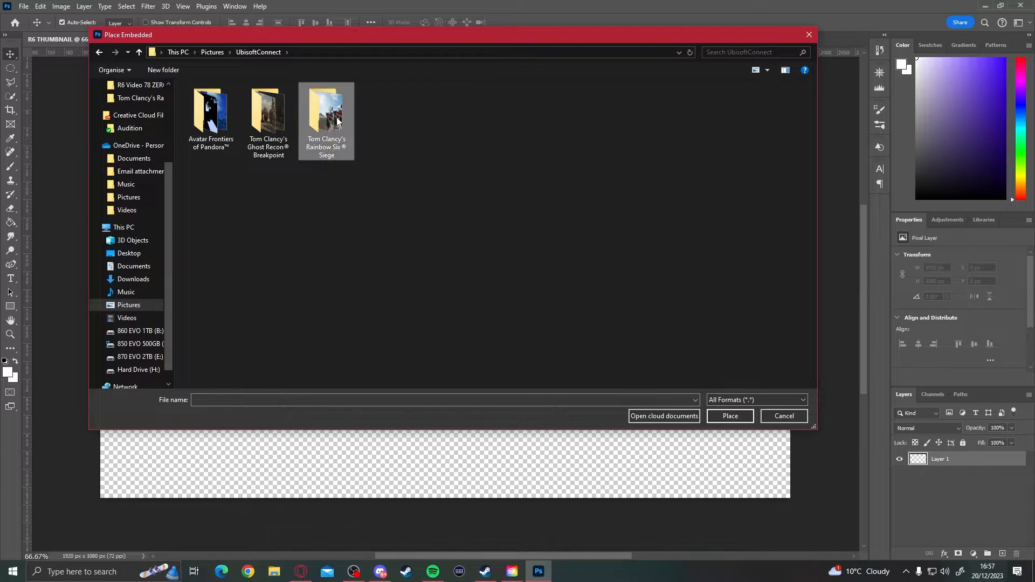
scroll(538, 199, down, 5)
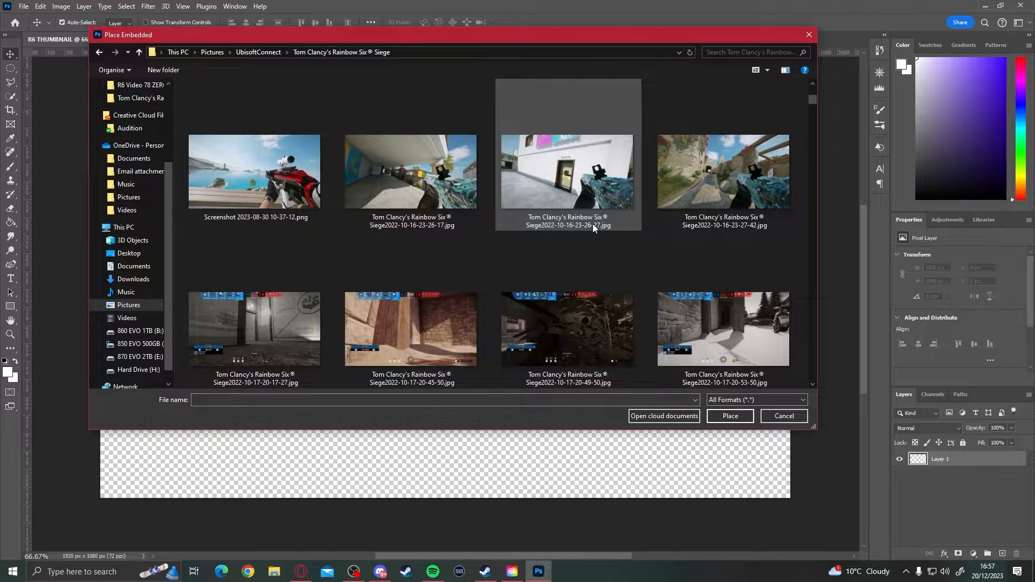
scroll(403, 270, down, 10)
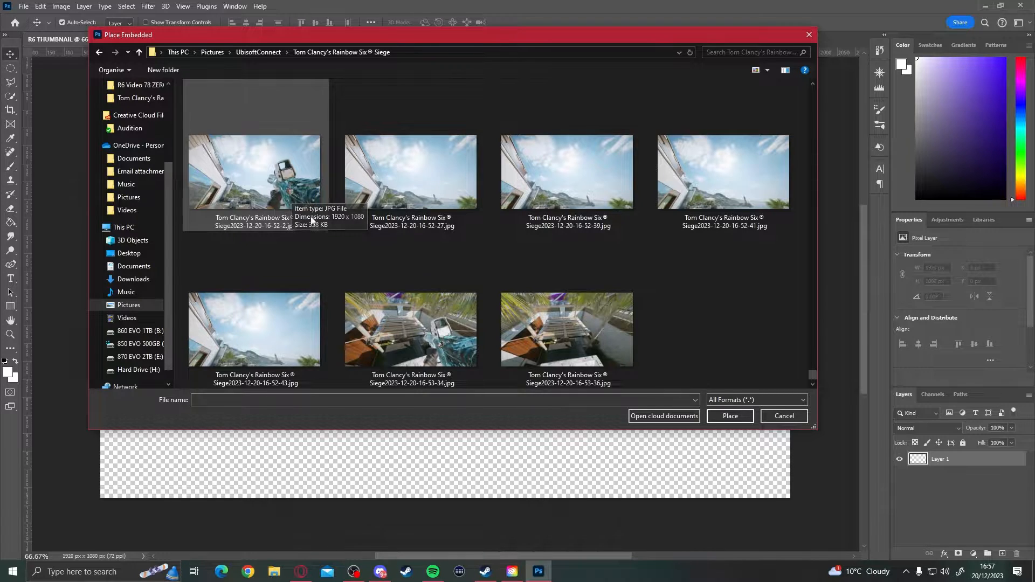
double_click(276, 186)
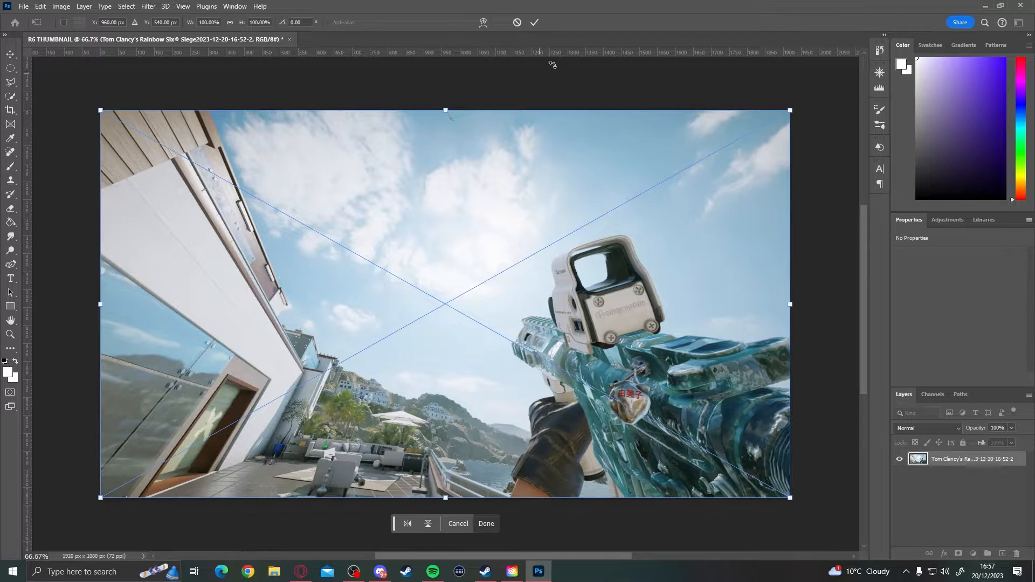
click(534, 22)
click(25, 8)
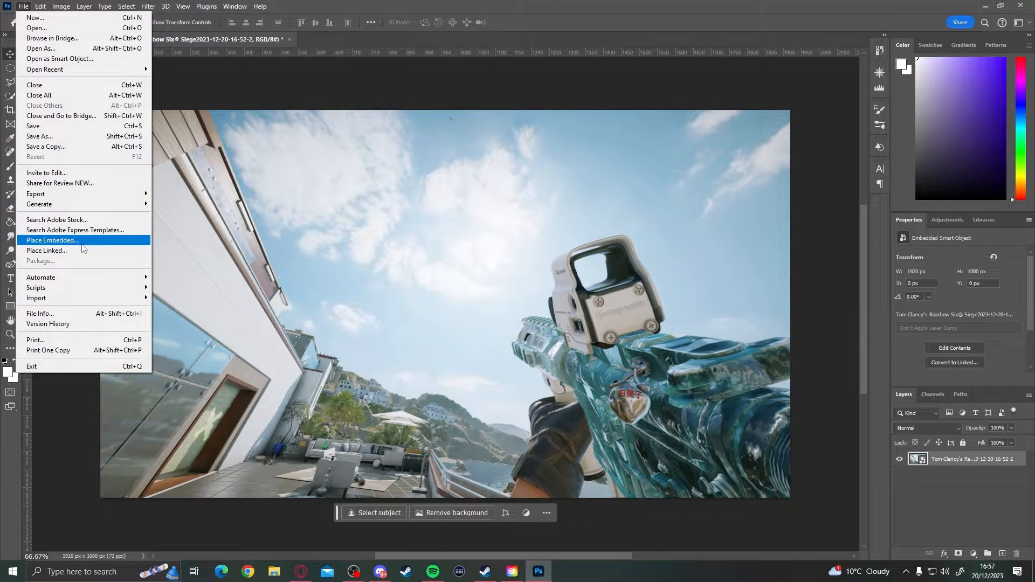
click(52, 240)
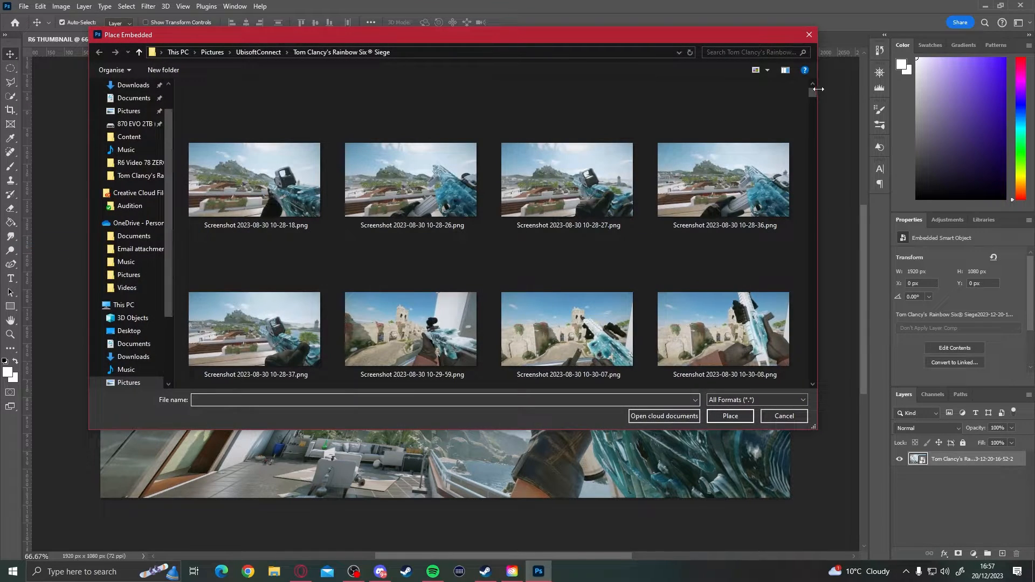
drag(813, 91, 824, 377)
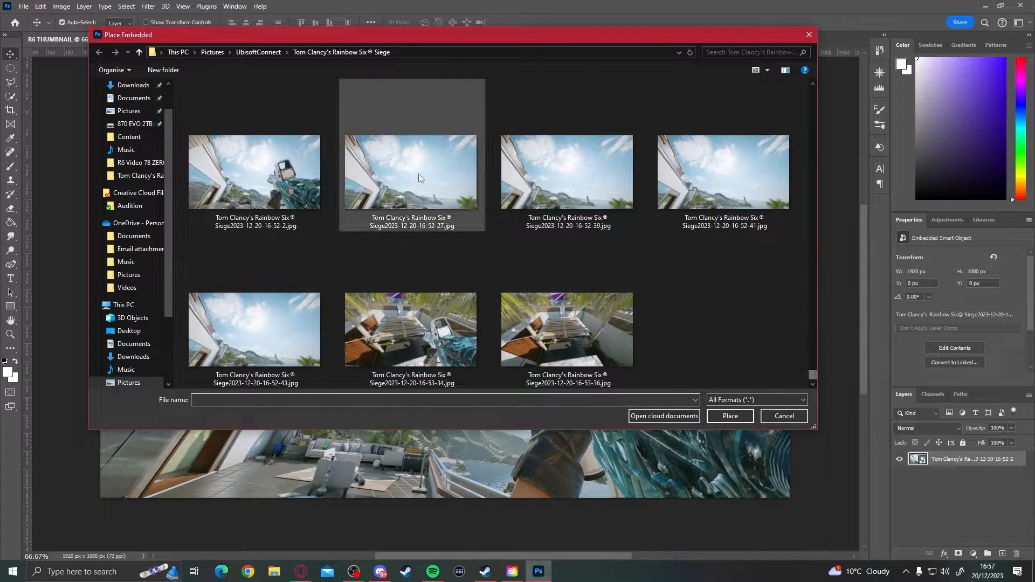
double_click(434, 205)
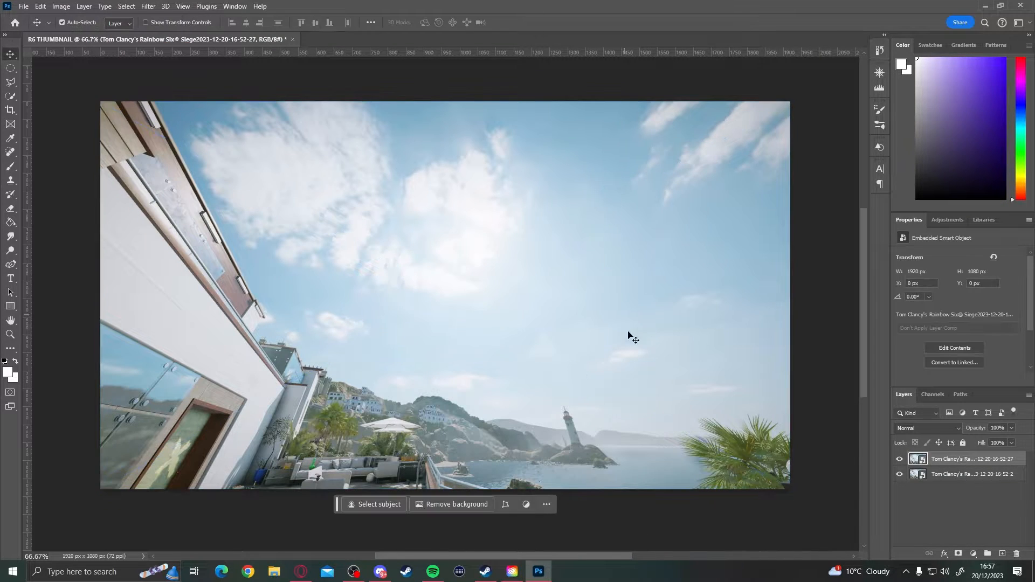
- Move the gun screenshot layer above the layer without the gun
click(969, 475)
click(962, 466)
click(957, 480)
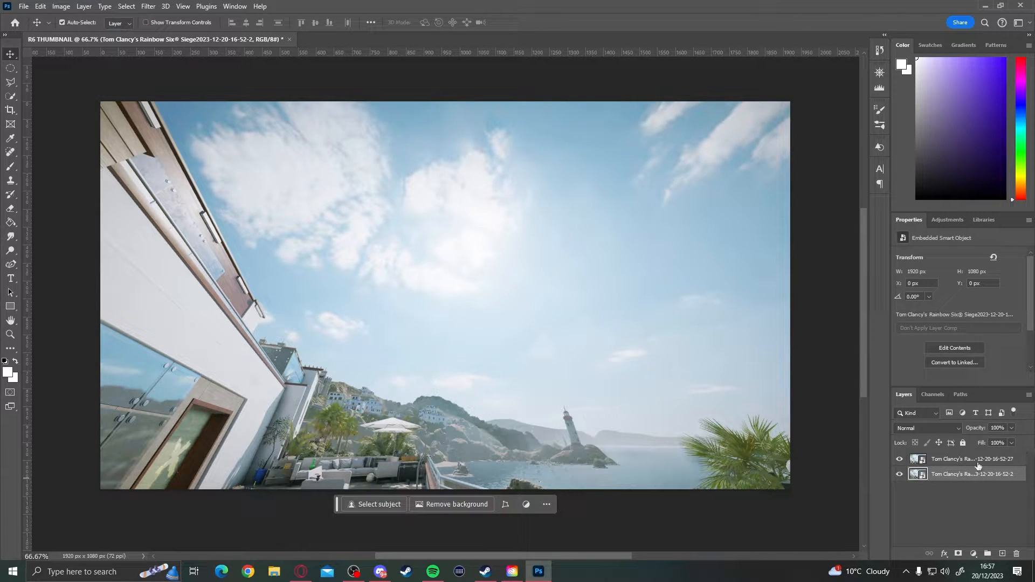
drag(976, 475, 957, 458)
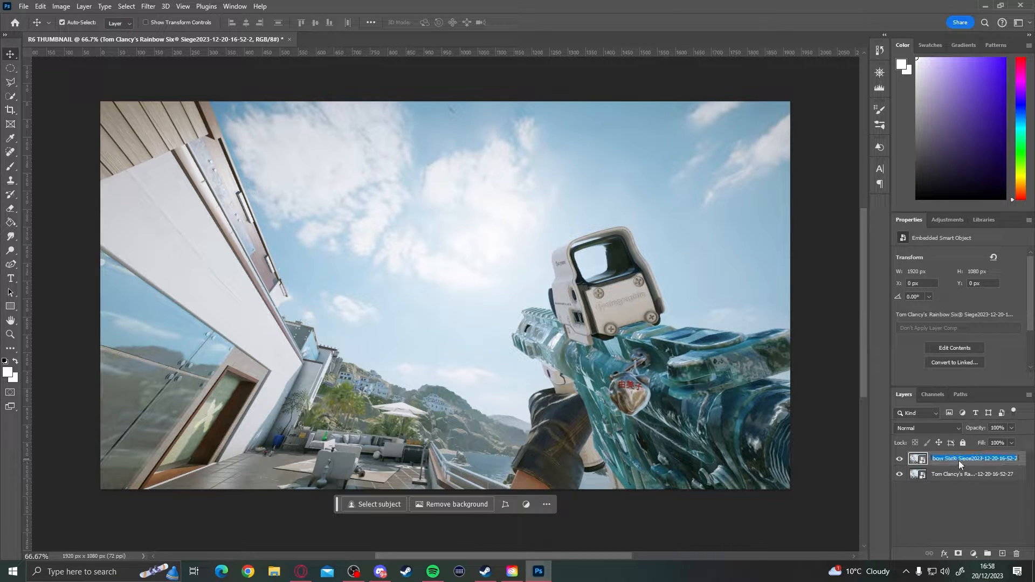
- Rename the upper screenshot layer GUN and the lower one NO GUN
text(GUN)
click(1016, 494)
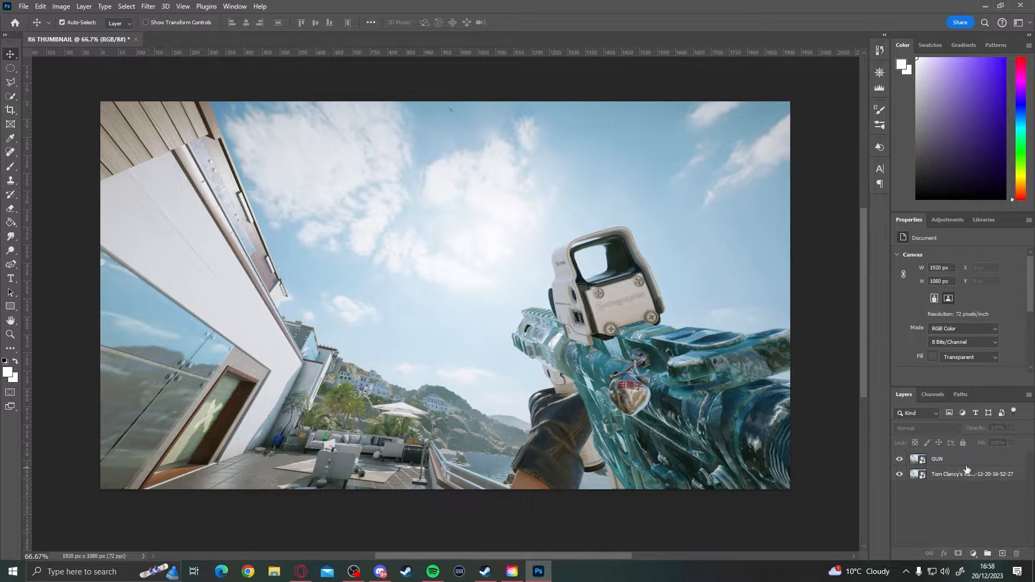
double_click(960, 475)
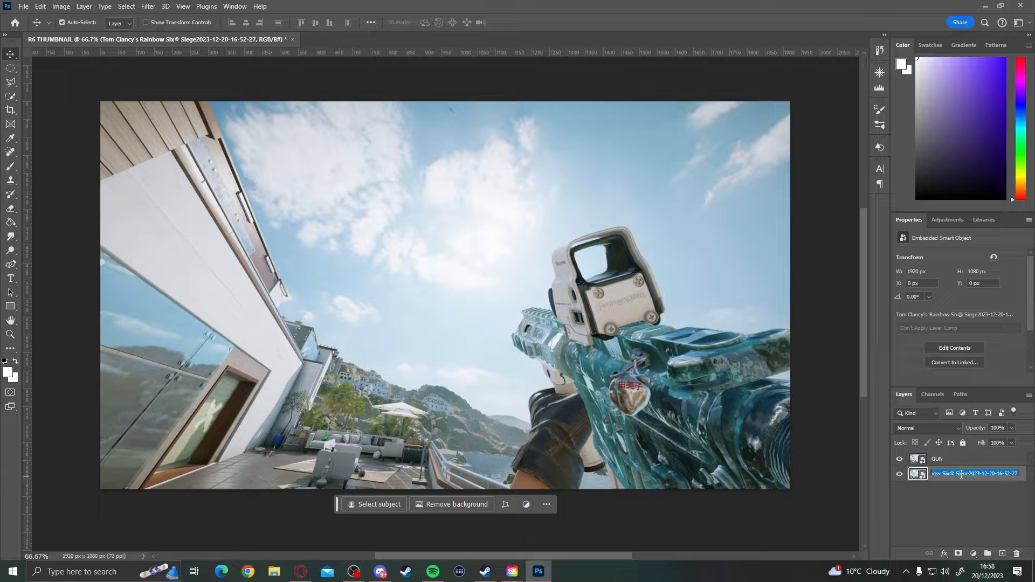
text(NO GUN)
click(942, 507)
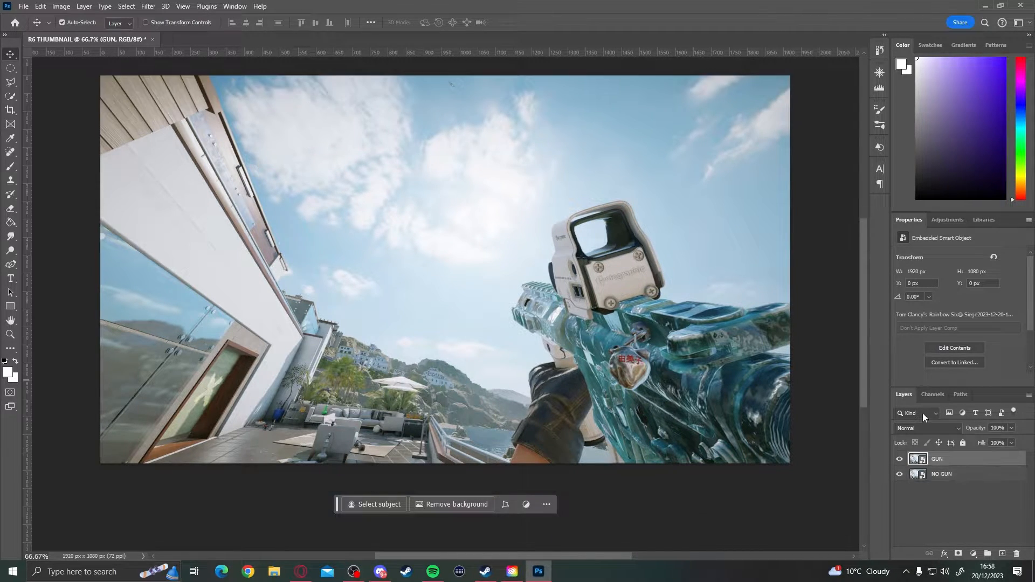
- Shift the GUN layer to about X -29 px and Y 13 px
click(964, 460)
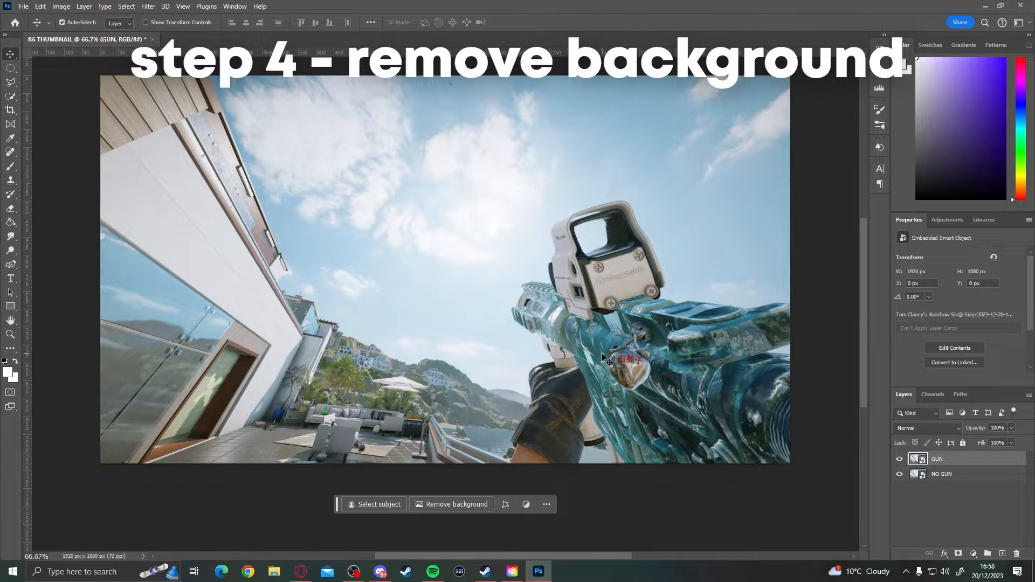
drag(604, 357, 579, 326)
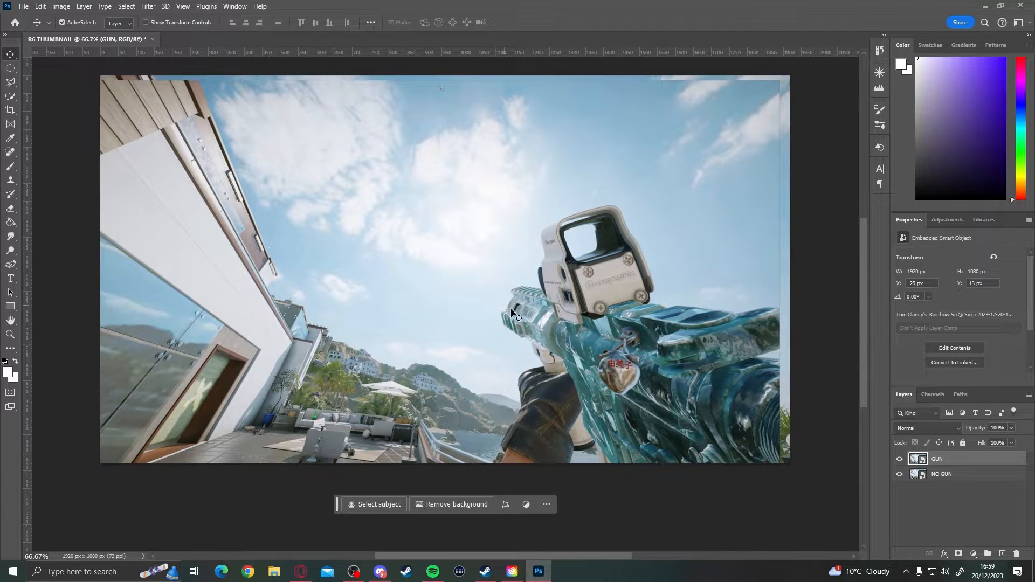
- Move the GUN layer back to X 0 px and Y 0 px
mouse_move(570, 398)
mouse_down()
mouse_move(595, 372)
mouse_move(581, 378)
mouse_move(591, 396)
mouse_up()
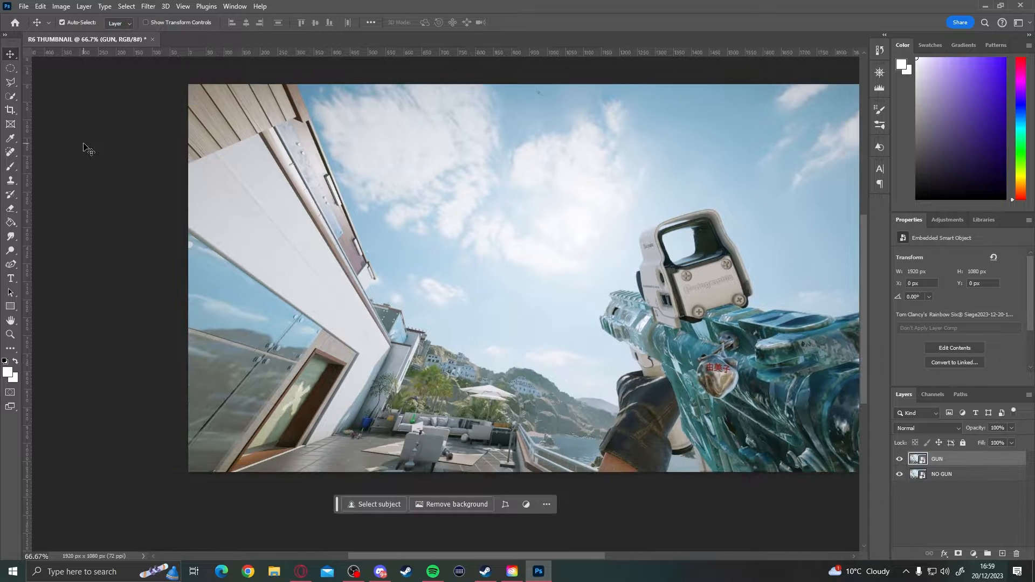
- Select the gun, its sight and the gloved hand on the GUN layer with the Quick Selection tool
click(8, 98)
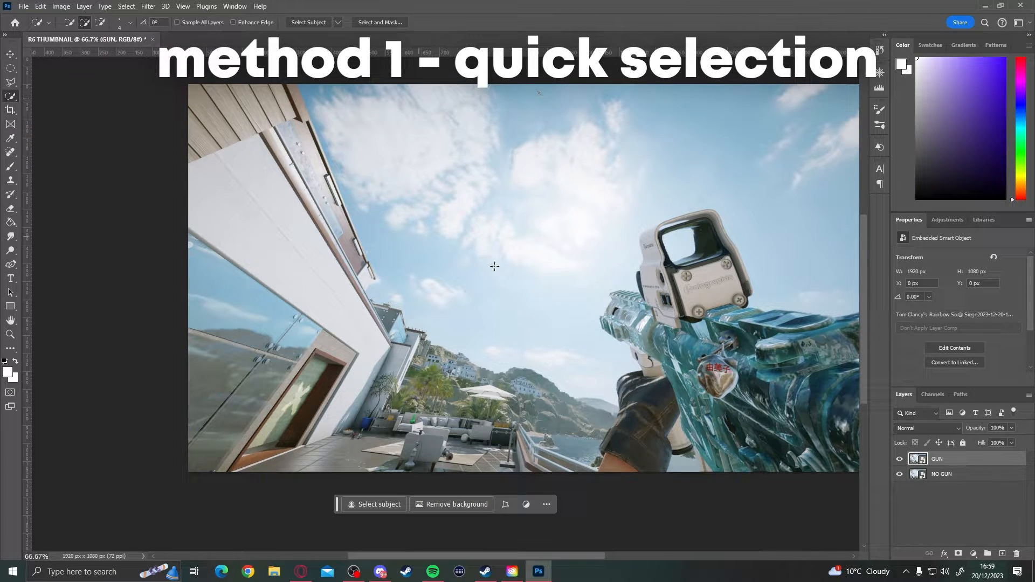
scroll(781, 340, down, 1)
scroll(740, 343, up, 3)
scroll(739, 345, down, 3)
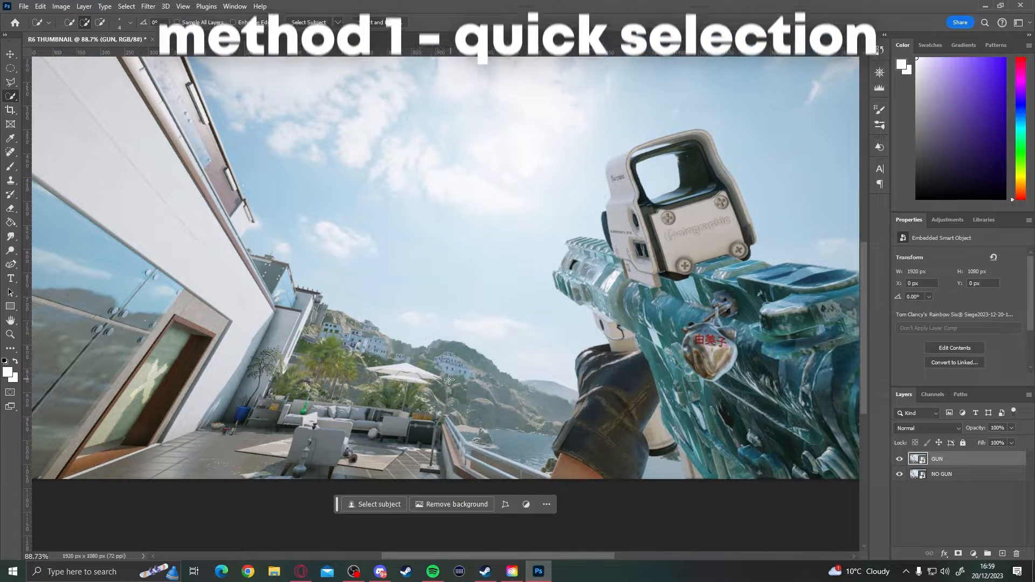
drag(410, 556, 462, 556)
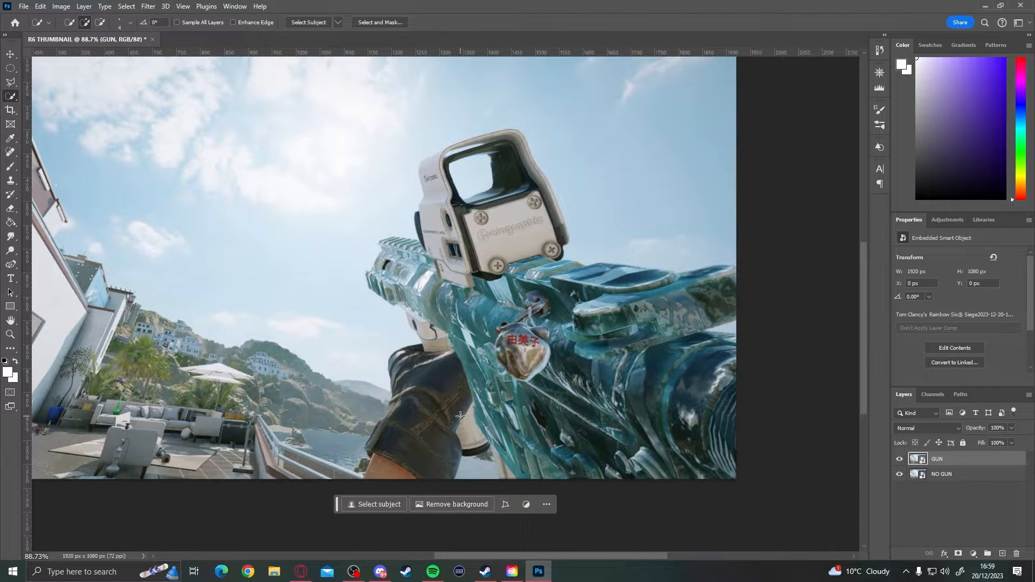
mouse_move(383, 472)
mouse_down()
mouse_move(436, 353)
mouse_move(435, 318)
mouse_move(390, 277)
mouse_move(385, 244)
mouse_move(454, 257)
mouse_move(434, 176)
mouse_move(467, 149)
mouse_move(507, 136)
mouse_move(523, 148)
mouse_move(514, 182)
mouse_move(481, 150)
mouse_move(482, 229)
mouse_move(568, 357)
mouse_move(472, 302)
mouse_move(530, 411)
mouse_move(440, 327)
mouse_move(421, 355)
mouse_move(432, 317)
mouse_move(595, 427)
mouse_move(543, 395)
mouse_move(612, 358)
mouse_up()
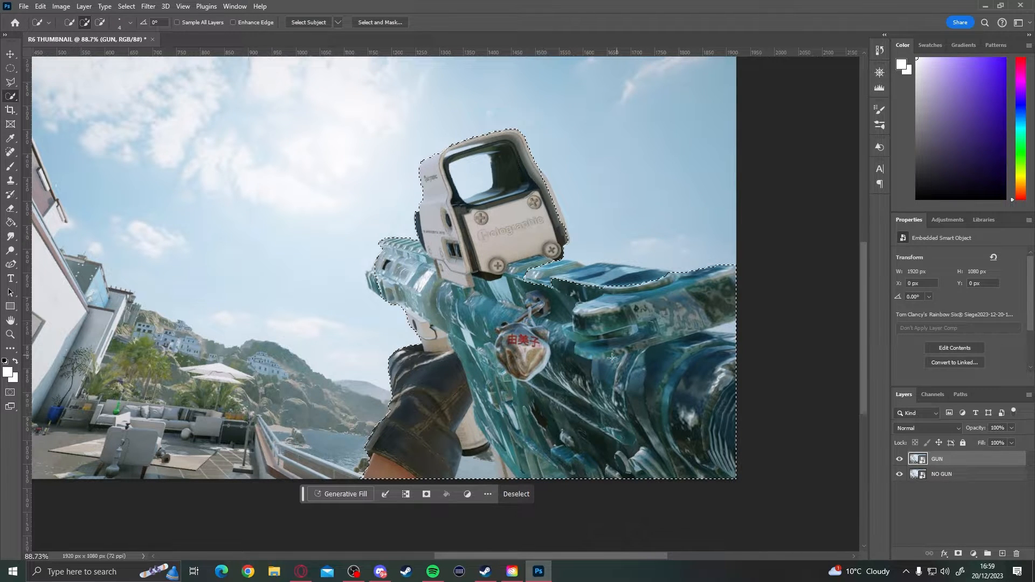
drag(604, 279, 622, 271)
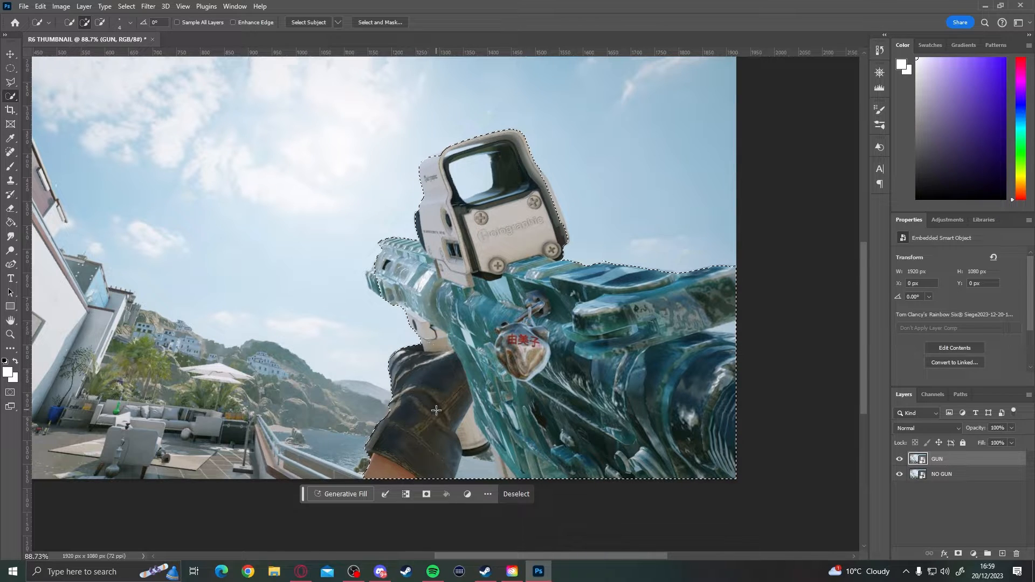
- Subtract the background gap between the forearm and the gun from the quick selection
key(alt)
drag(473, 476, 482, 460)
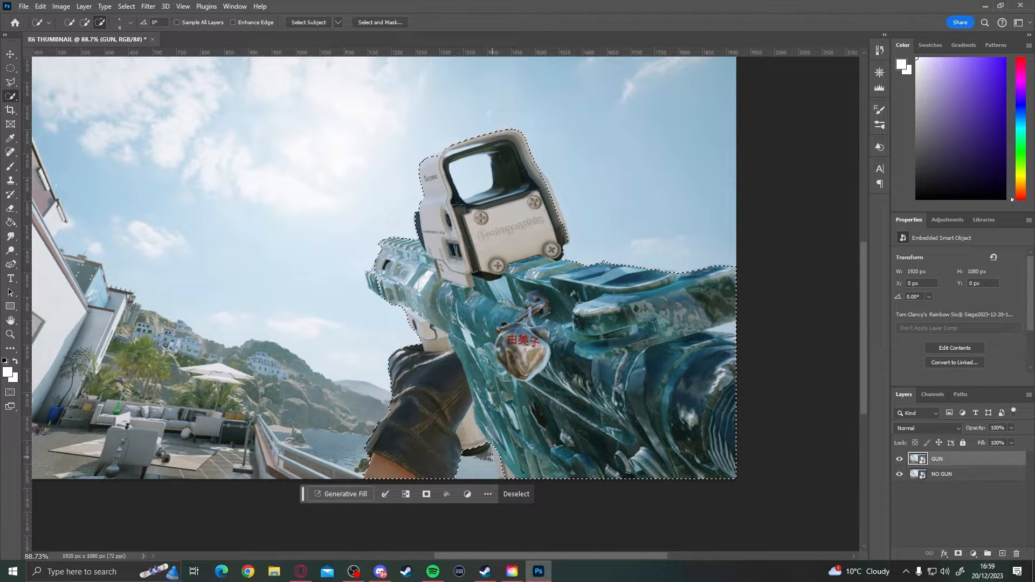
scroll(484, 453, up, 3)
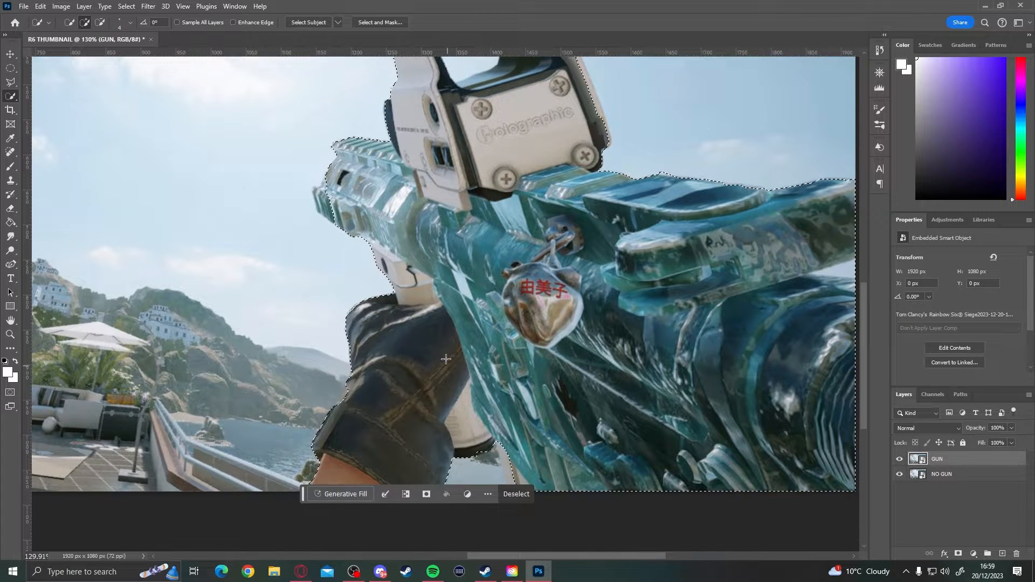
scroll(484, 445, down, 4)
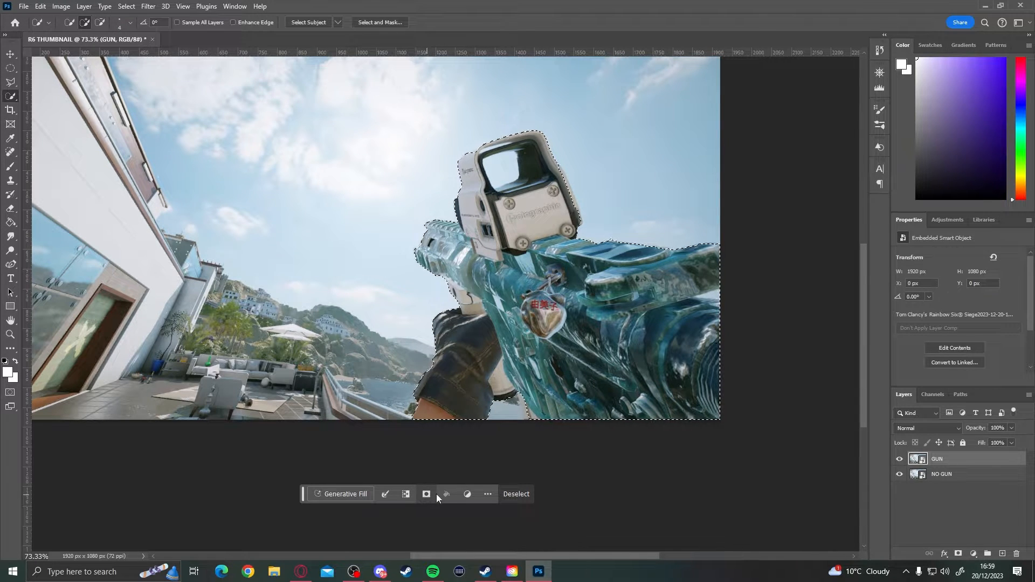
- Mask the GUN layer to the quick selection and shift the cut-out gun slightly to the right
click(958, 554)
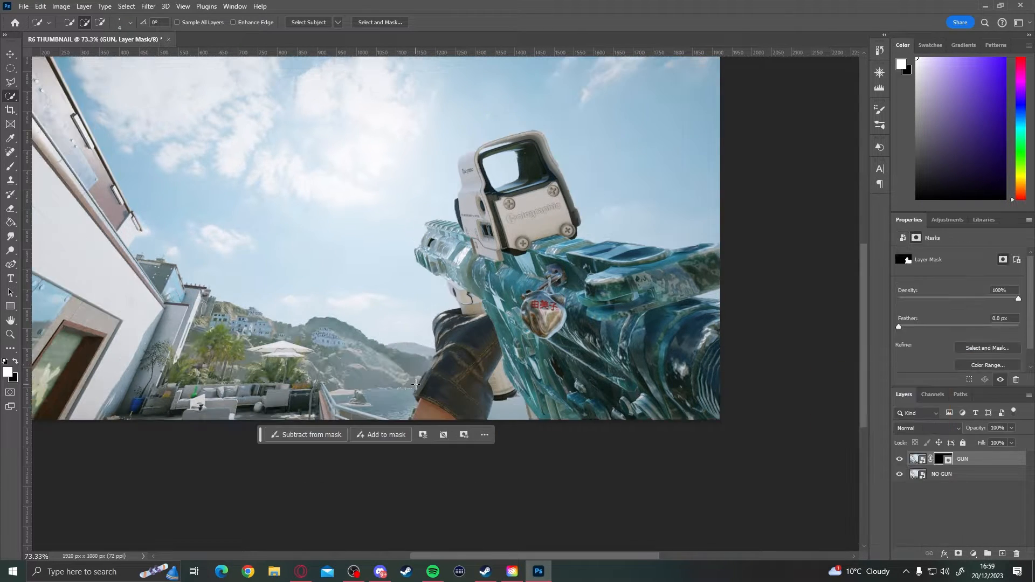
click(10, 55)
scroll(746, 412, down, 4)
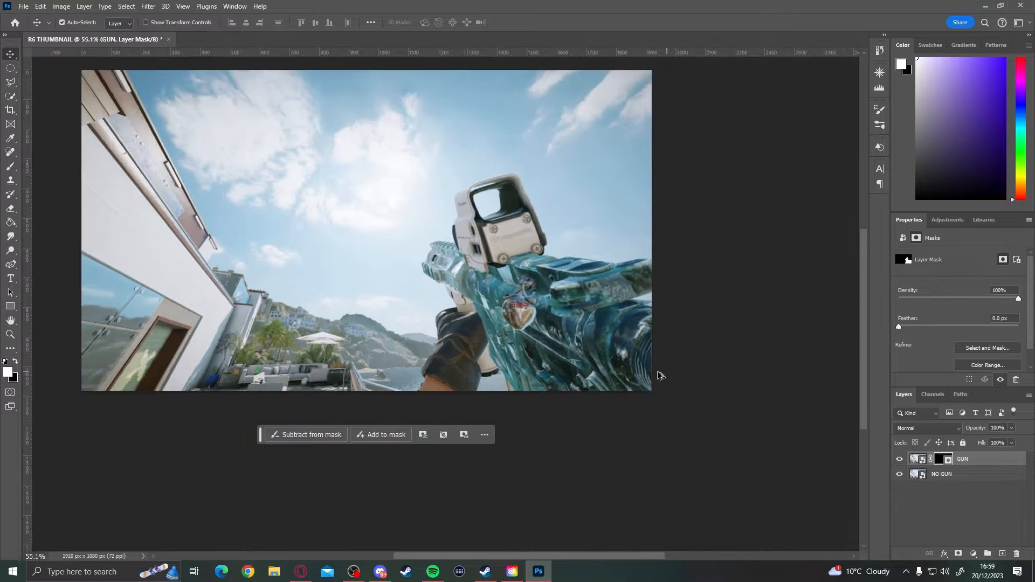
scroll(528, 311, down, 1)
mouse_move(528, 311)
mouse_down()
mouse_move(301, 312)
mouse_move(544, 311)
mouse_up()
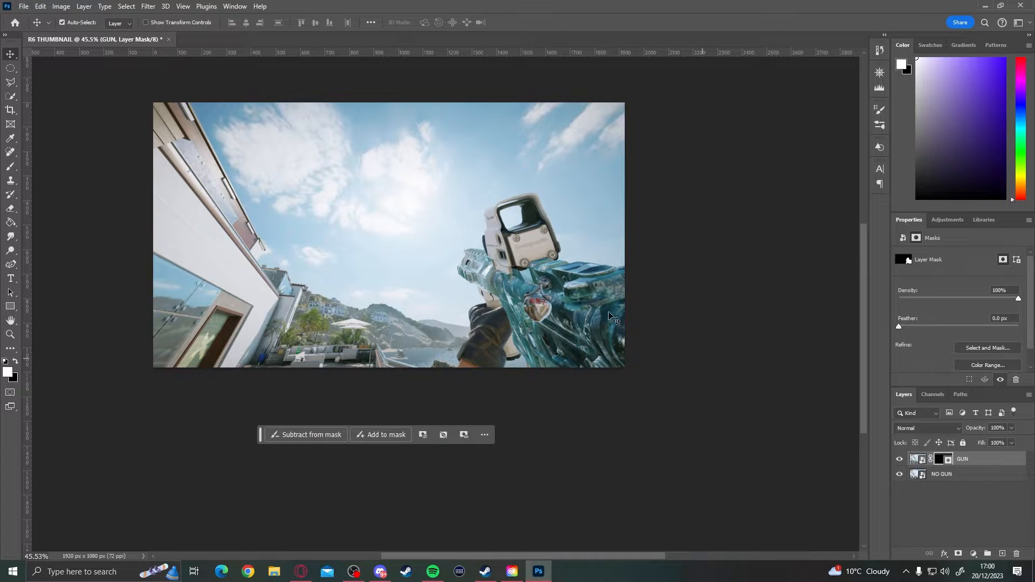
- Hide the NO GUN layer, move the cut-out gun back up and to the left, and show NO GUN again
click(900, 475)
drag(570, 312, 548, 305)
click(899, 475)
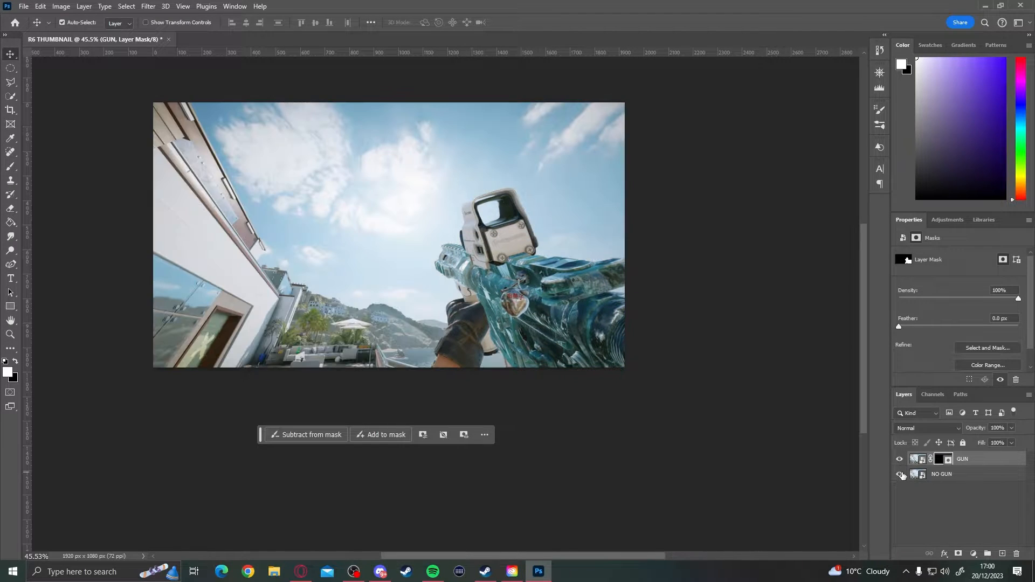
scroll(539, 307, up, 3)
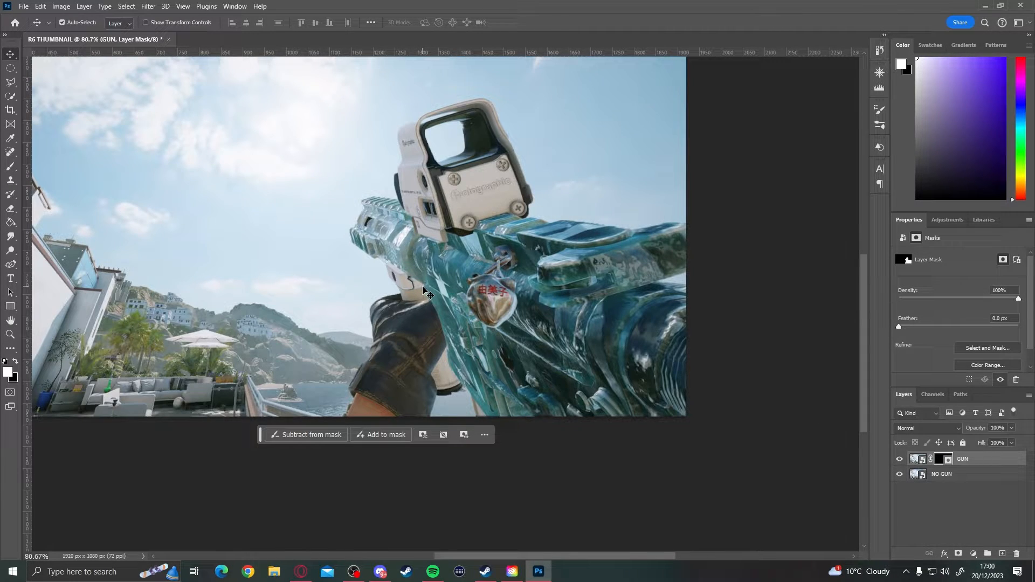
- Undo the cut-out moves, the layer mask and the quick selection on the GUN layer
key(ctrl+z)
key(ctrl+z)
key(ctrl+z)
key(ctrl+z)
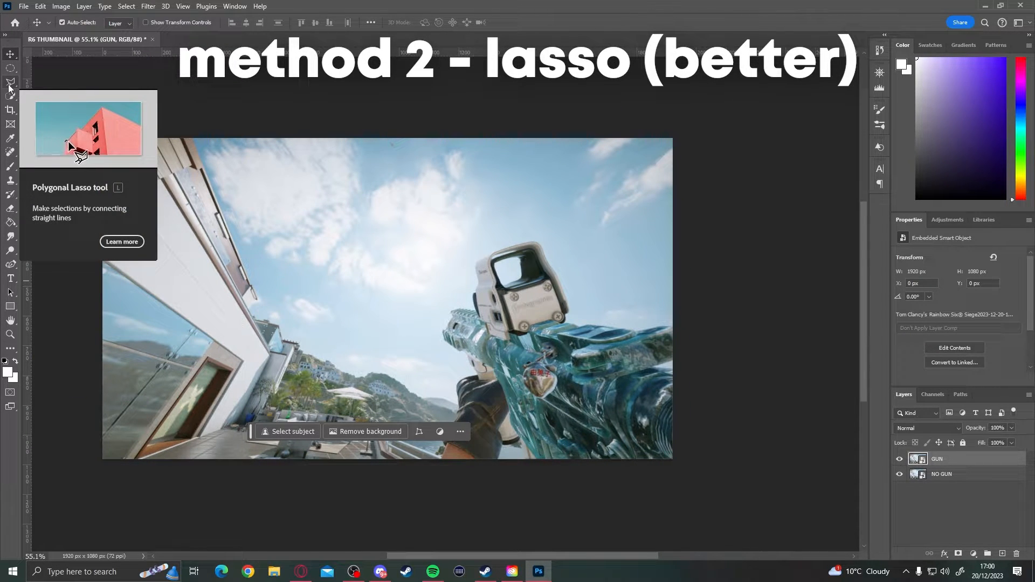
- Start a Polygonal Lasso outline at the front tip of the gun's top rail and trace the rail back to the sight
click(9, 85)
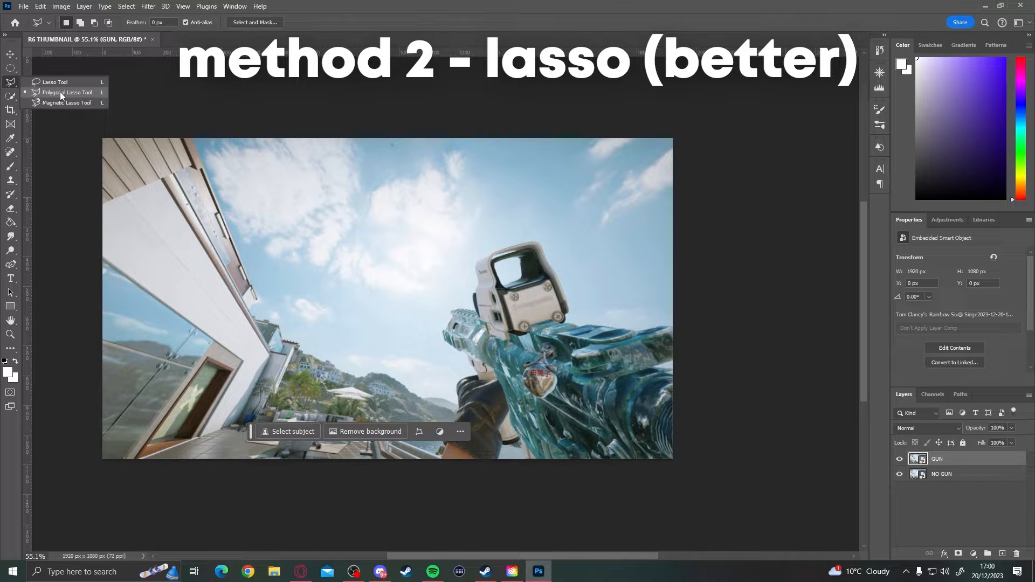
click(72, 92)
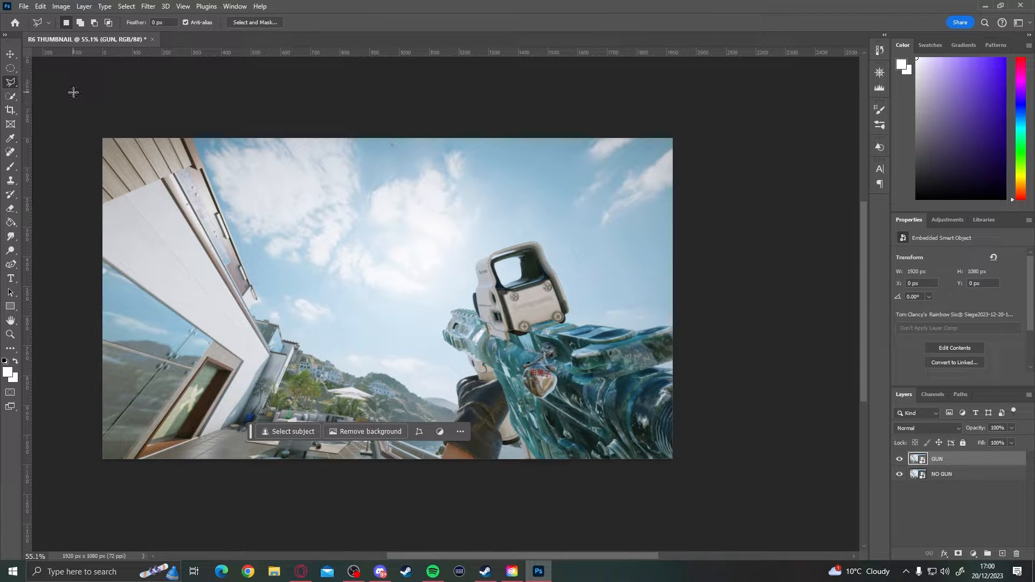
scroll(420, 292, up, 5)
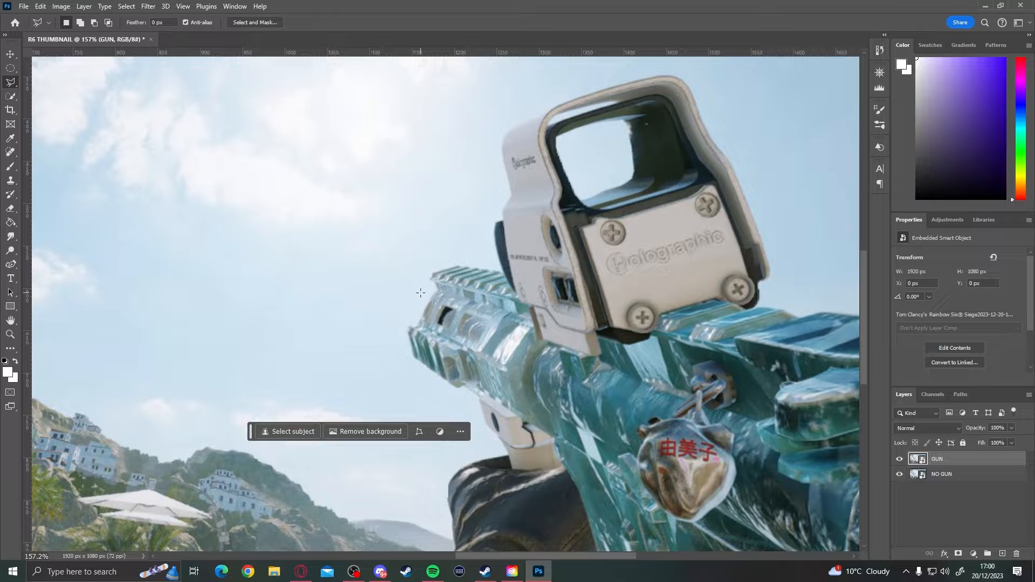
scroll(438, 290, up, 5)
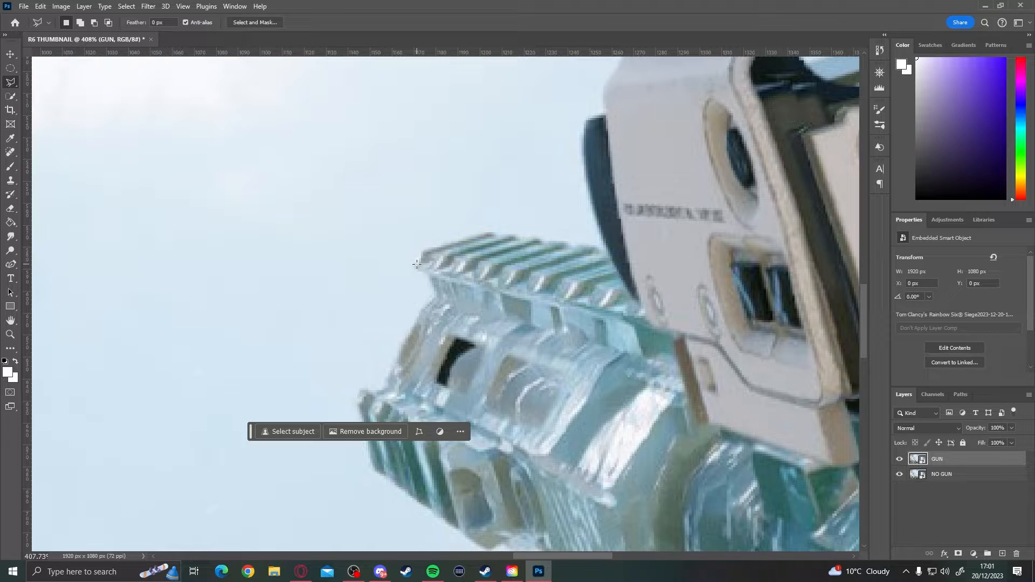
scroll(421, 269, up, 2)
scroll(410, 259, down, 1)
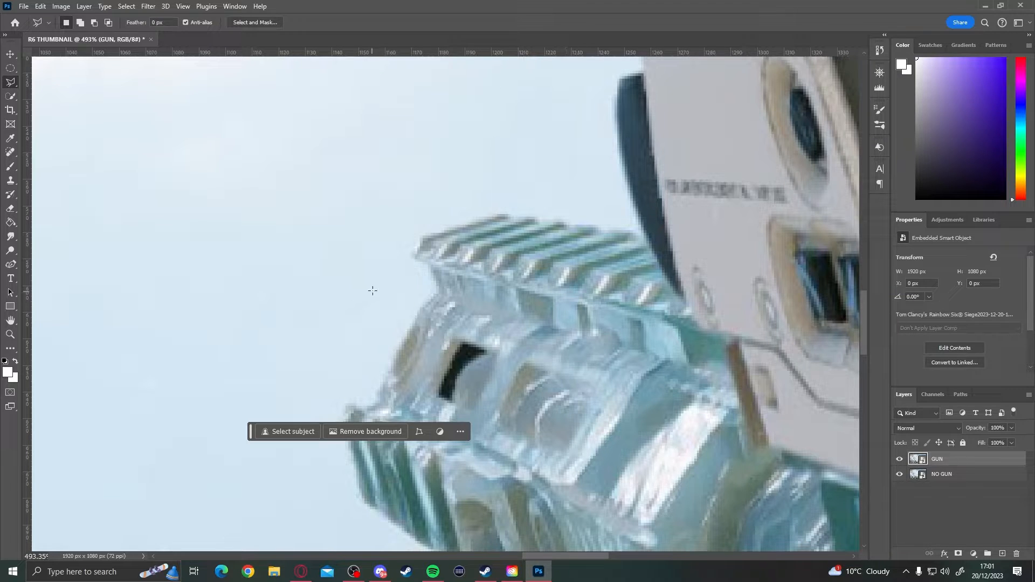
scroll(413, 252, down, 2)
click(409, 255)
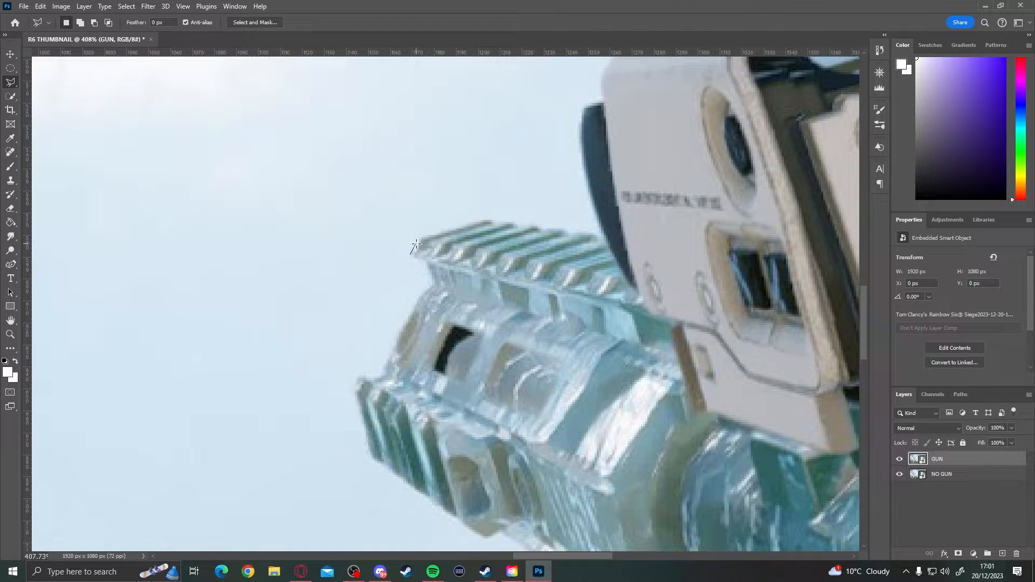
click(418, 237)
click(482, 219)
click(604, 235)
- Continue the lasso outline up the left side of the holographic sight to its upper corner
click(582, 170)
scroll(603, 95, up, 3)
click(602, 254)
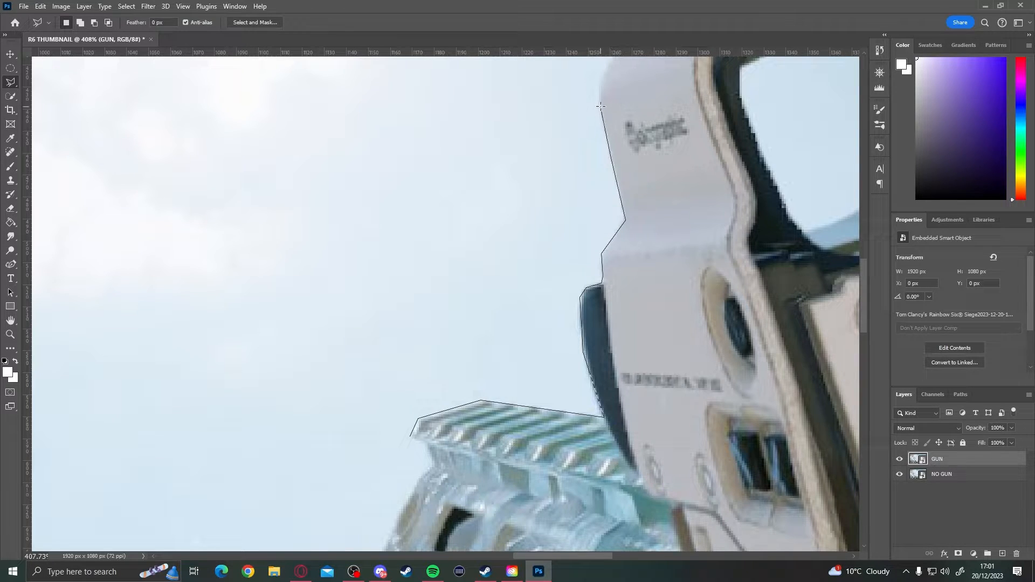
click(603, 76)
scroll(602, 76, up, 1)
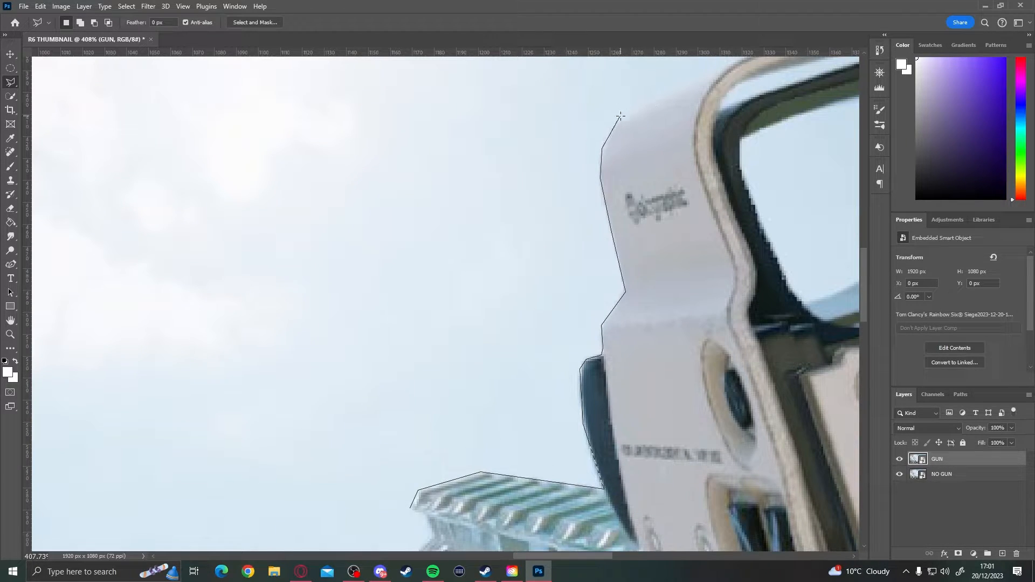
click(620, 117)
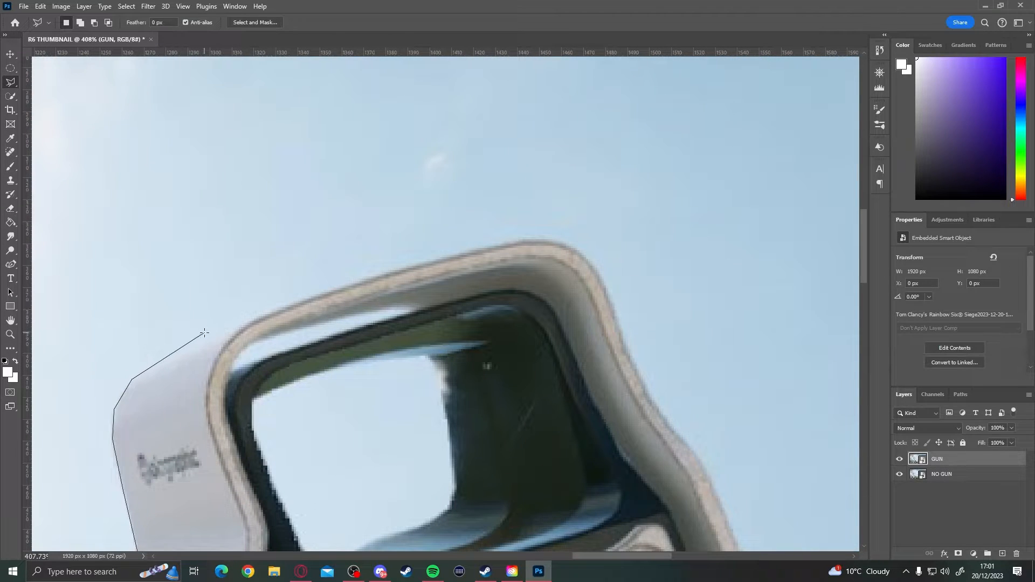
- Trace the lasso outline over the top of the holographic sight and down its right side
click(177, 349)
click(613, 302)
click(623, 341)
drag(680, 395, 282, 169)
click(246, 158)
click(292, 217)
click(323, 278)
click(409, 516)
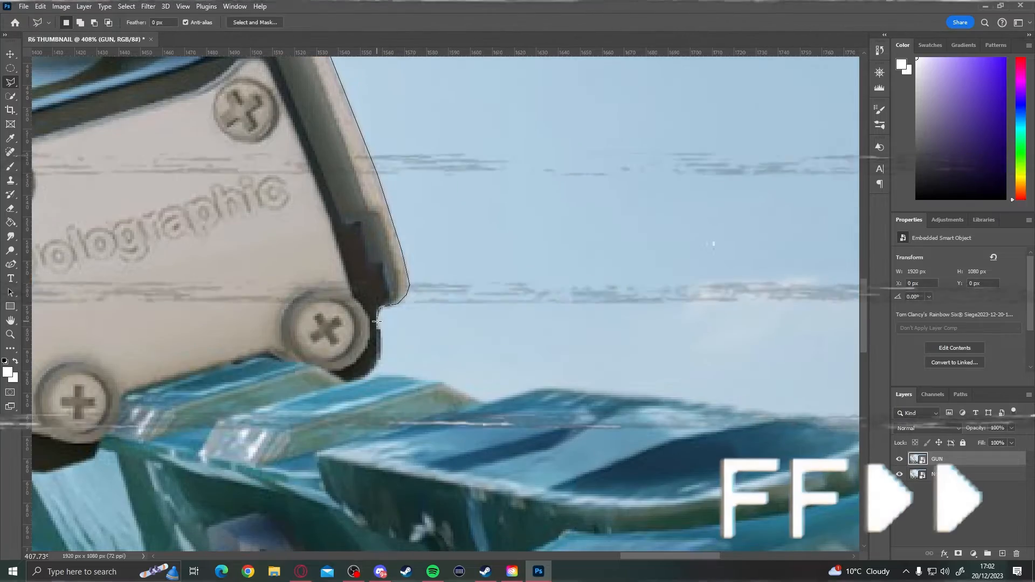
- Continue the lasso outline around the sight's lower corner and along the gun's upper edge to the image's right border
click(376, 360)
click(539, 388)
click(296, 408)
click(380, 422)
click(399, 434)
click(681, 412)
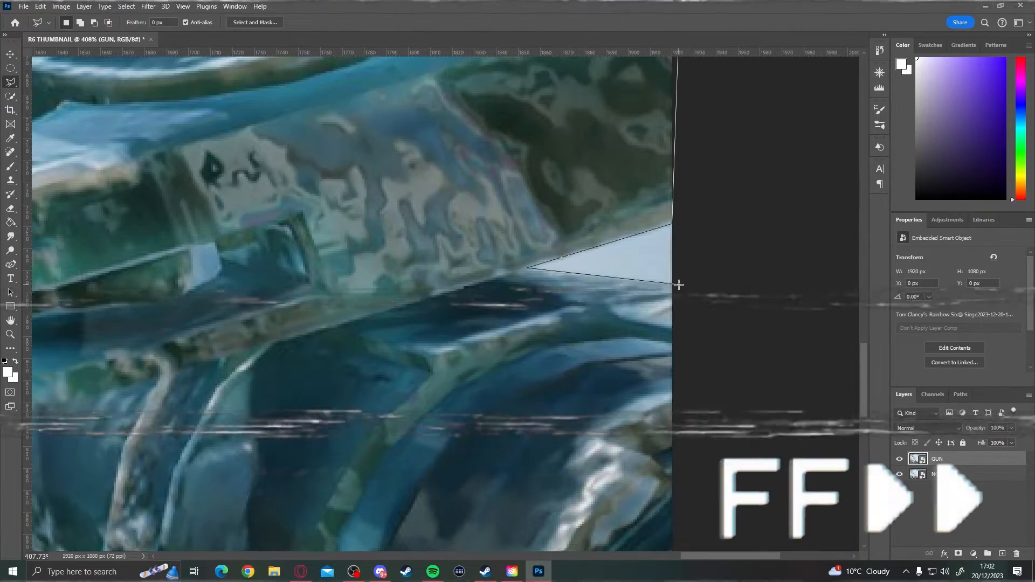
- Outline the gun's remaining right side, the gap beside the forearm and the image's bottom border up to the wrist
click(678, 288)
click(419, 270)
click(386, 92)
click(369, 120)
click(299, 144)
click(254, 143)
click(248, 176)
click(220, 263)
scroll(220, 263, left, 10)
click(481, 250)
scroll(481, 250, up, 2)
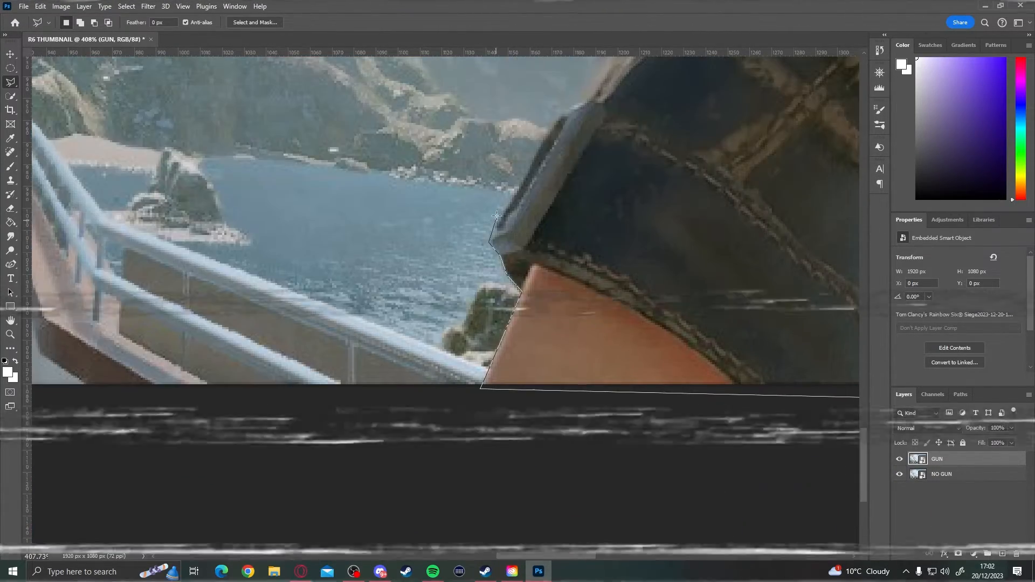
- Trace the lasso outline up the glove and the foregrip to the underside of the barrel
scroll(539, 242, up, 6)
click(619, 400)
click(601, 287)
click(598, 237)
scroll(685, 167, up, 4)
click(699, 320)
click(677, 238)
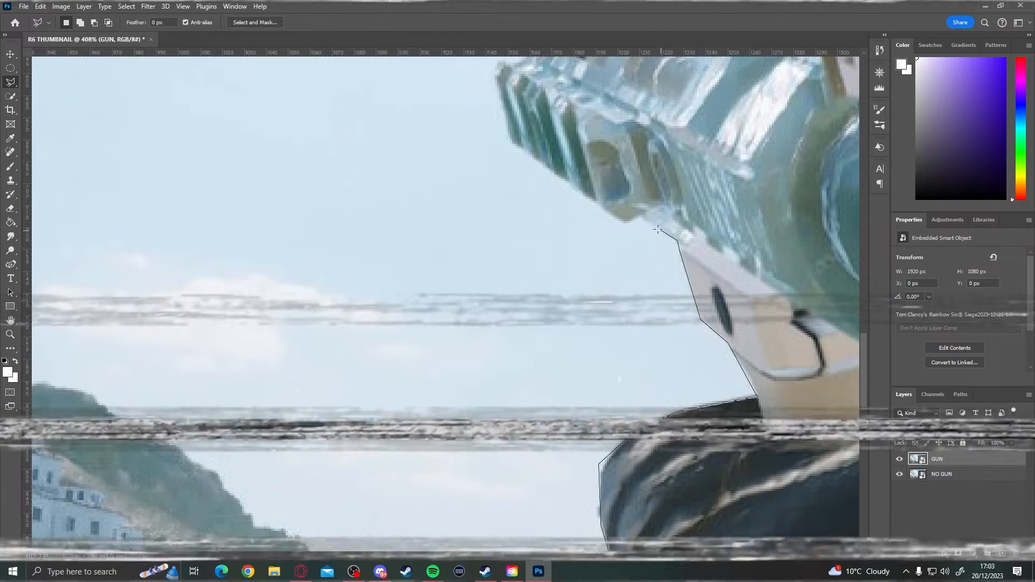
- Trace the outline around the muzzle and close the lasso selection at its starting point on the top rail
click(625, 220)
click(506, 197)
scroll(523, 108, up, 3)
click(575, 234)
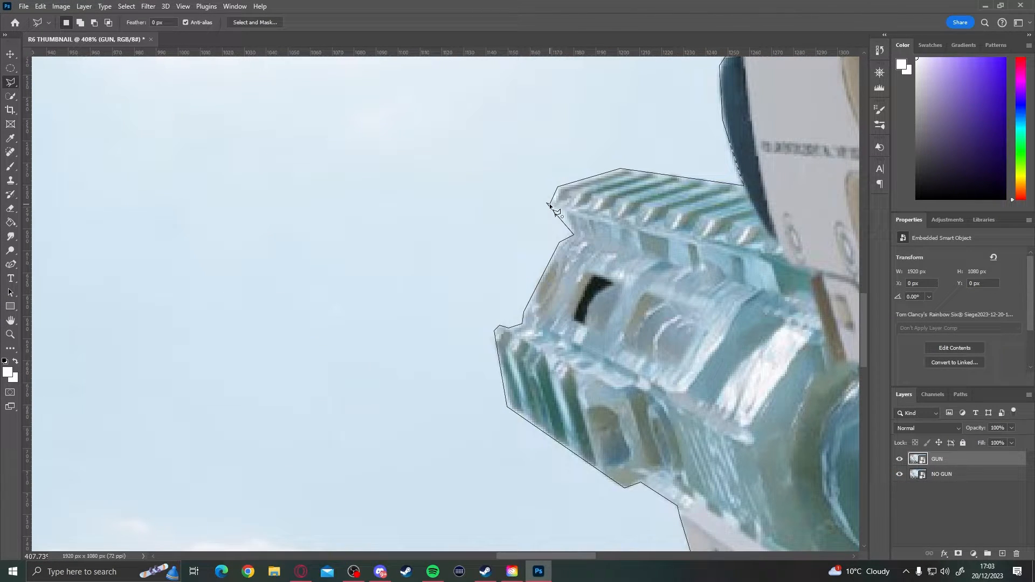
click(549, 204)
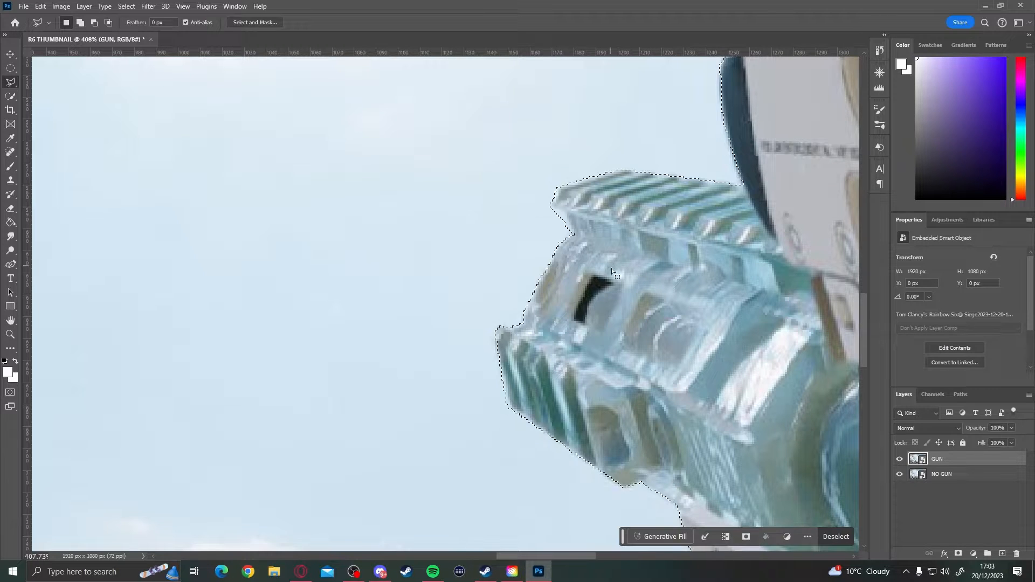
- Mask the GUN layer to the lasso selection so only the gun and hand are kept
scroll(612, 268, down, 10)
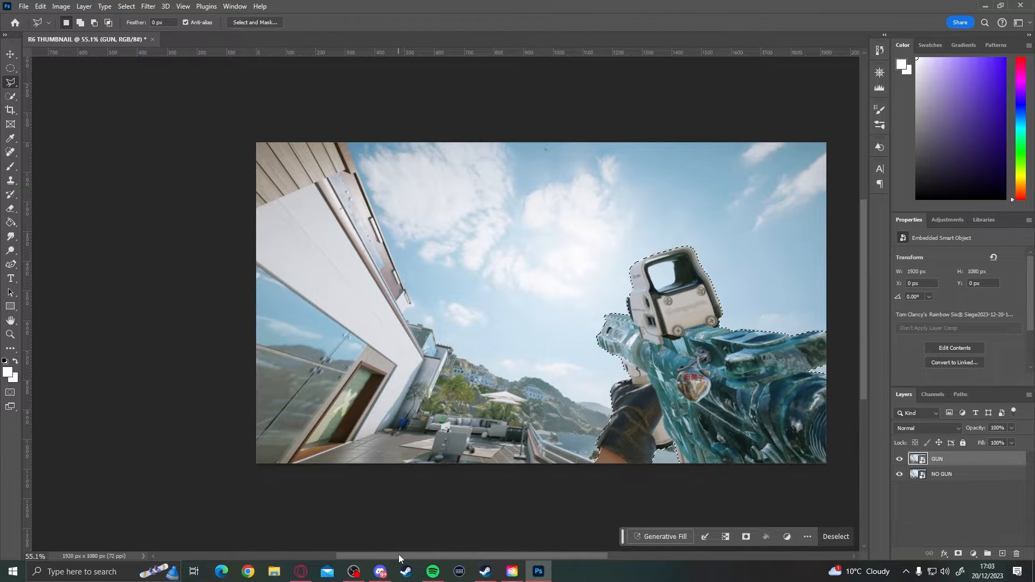
drag(399, 555, 503, 553)
scroll(411, 339, down, 2)
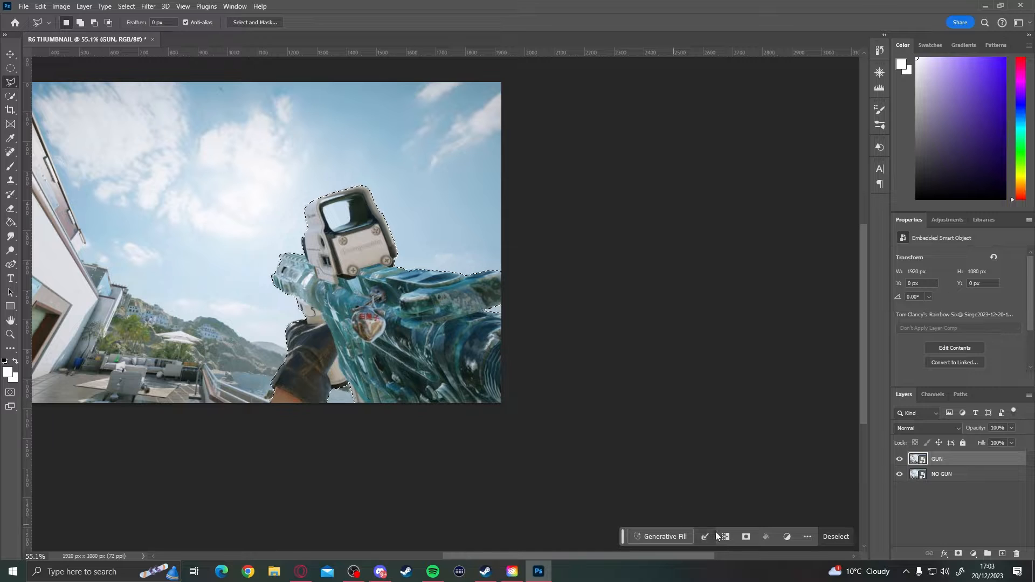
click(745, 536)
mouse_move(476, 308)
mouse_down()
mouse_move(374, 248)
mouse_move(457, 300)
mouse_move(330, 312)
mouse_move(479, 308)
mouse_up()
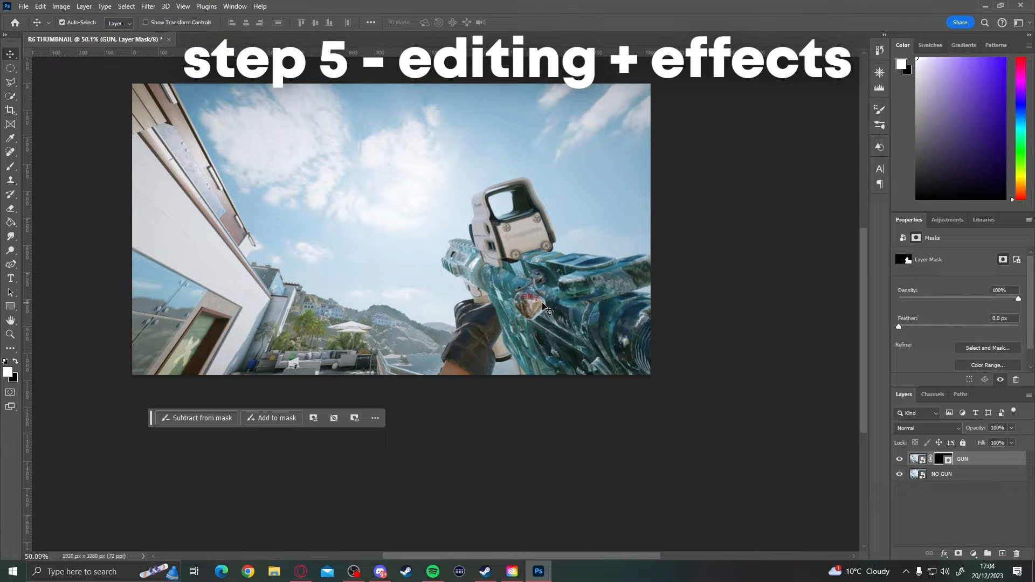
- Scale the GUN layer up proportionally to about 143%, keeping its bottom-right corner anchored to the canvas corner
key(ctrl+t)
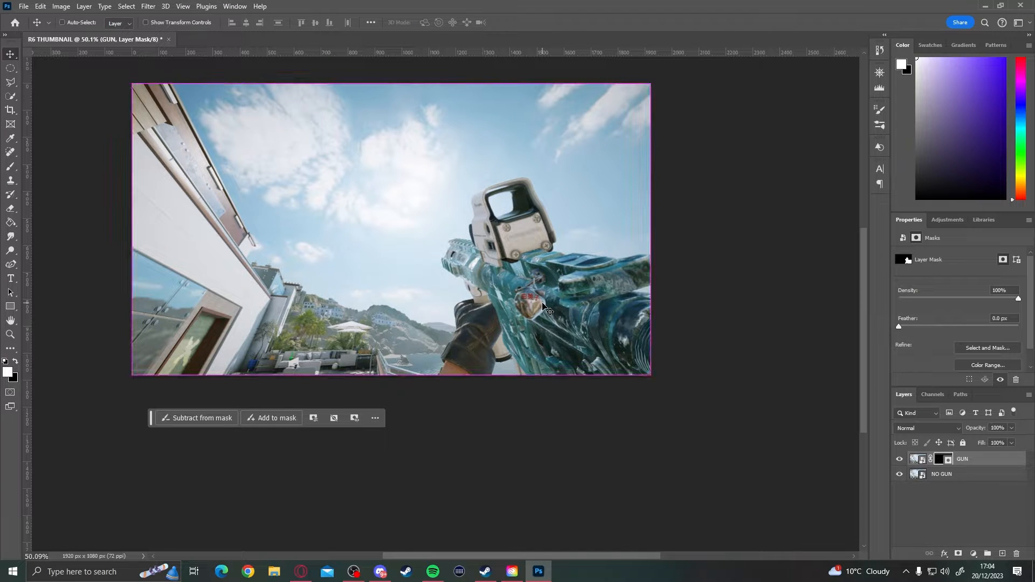
scroll(318, 205, down, 2)
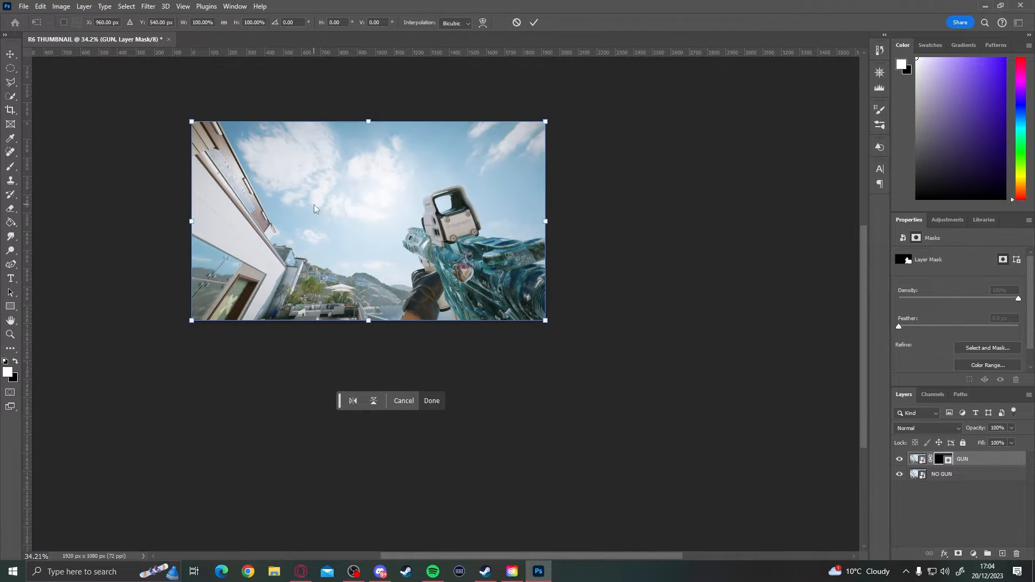
drag(190, 120, 287, 165)
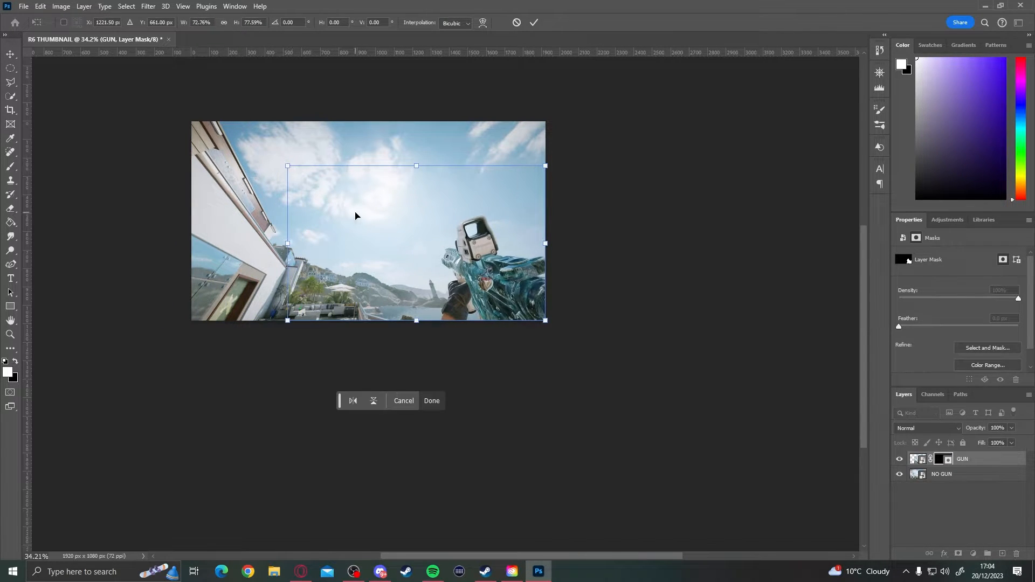
key(ctrl+z)
key(ctrl+minus)
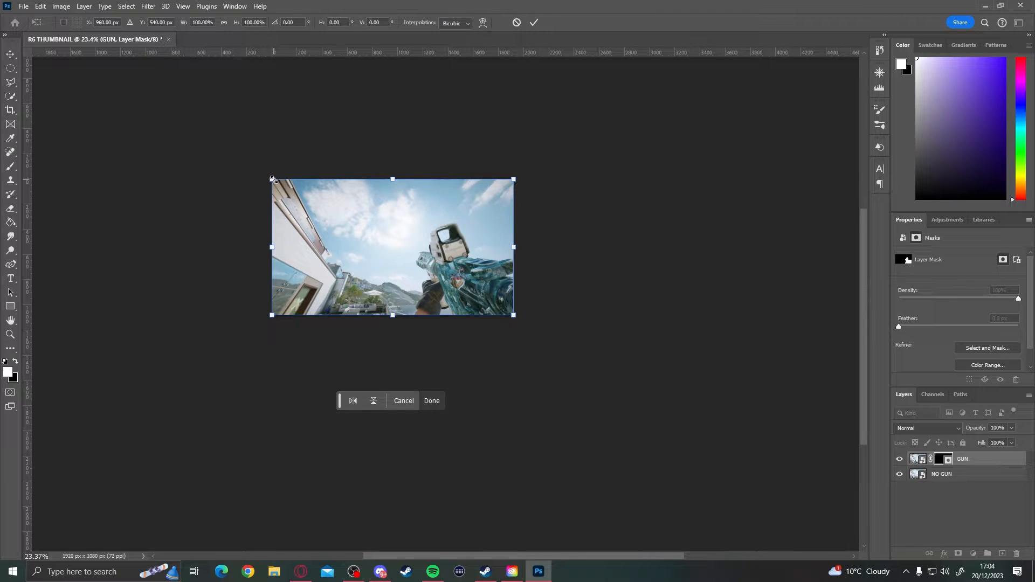
drag(273, 180, 130, 192)
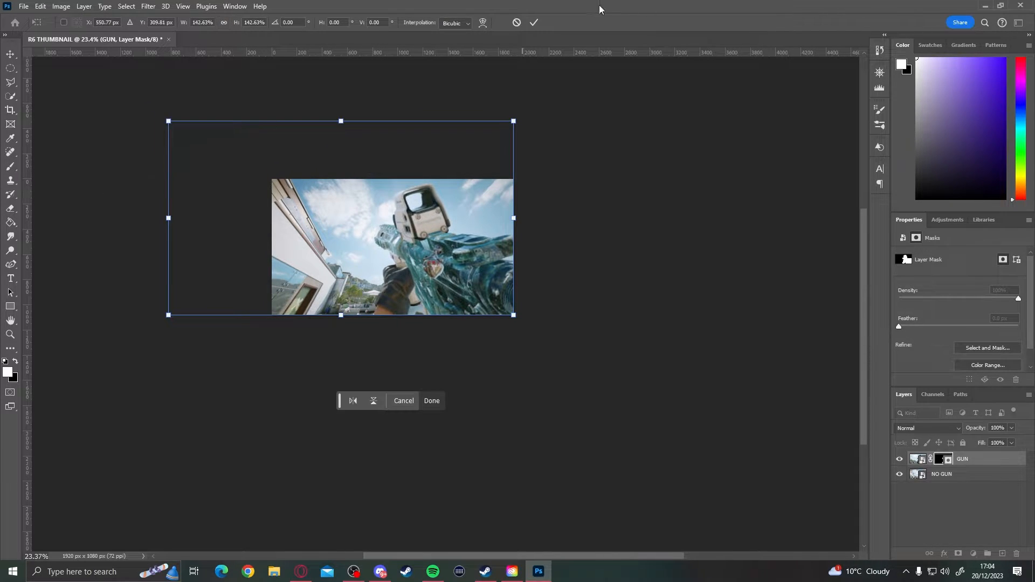
click(536, 23)
scroll(432, 248, up, 6)
scroll(345, 291, down, 5)
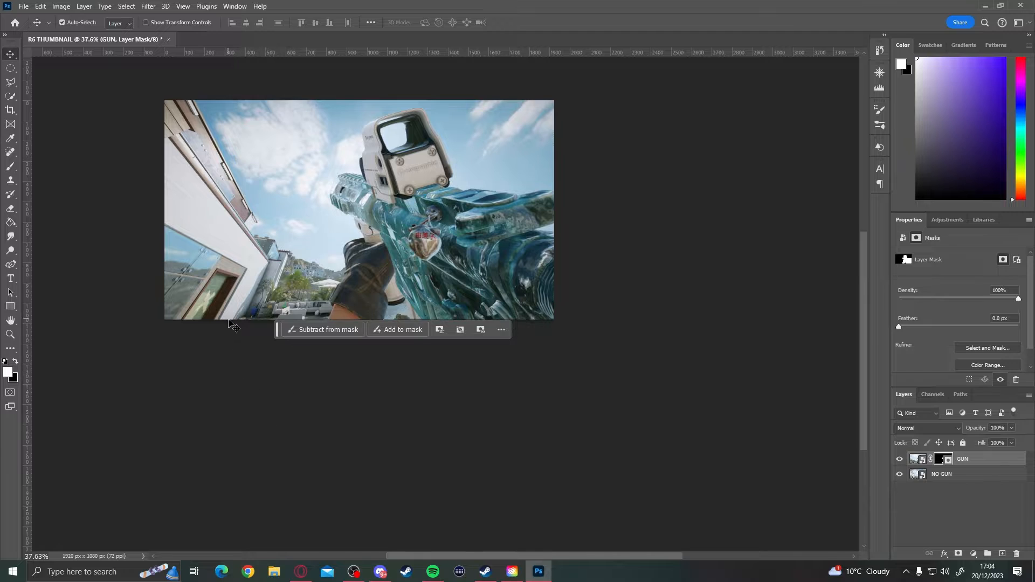
scroll(270, 356, down, 2)
scroll(372, 183, up, 1)
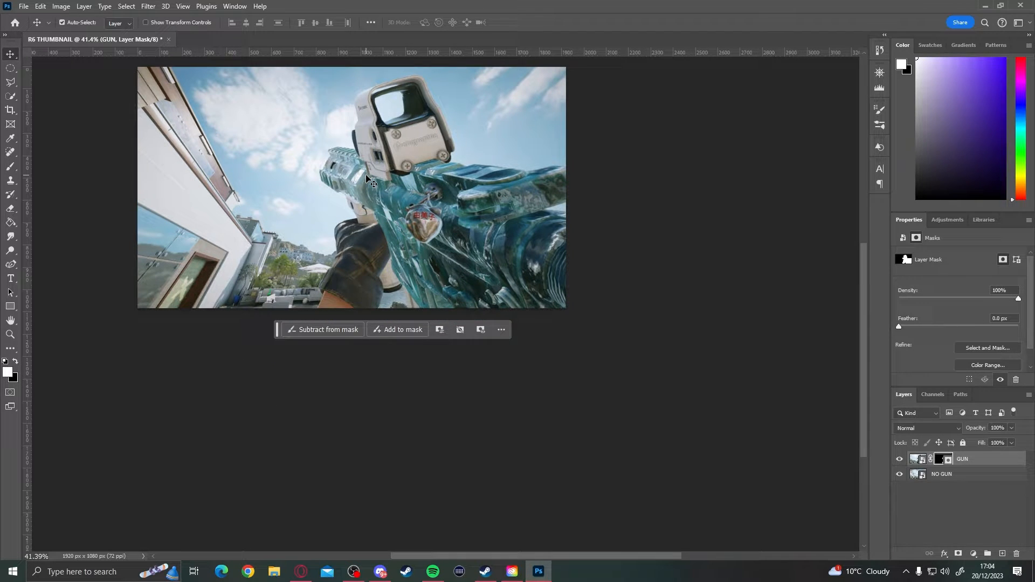
scroll(503, 222, up, 2)
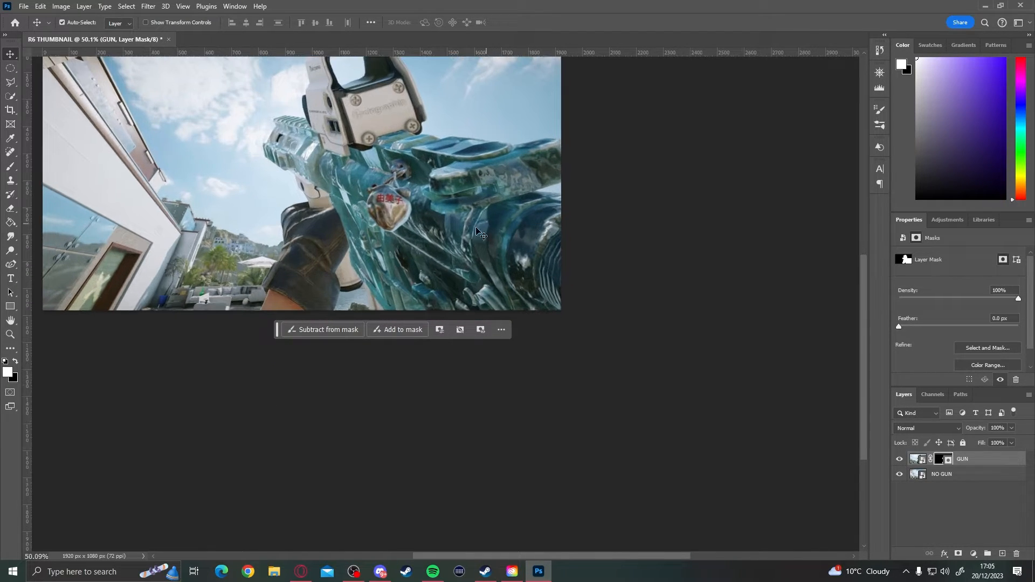
scroll(469, 208, down, 3)
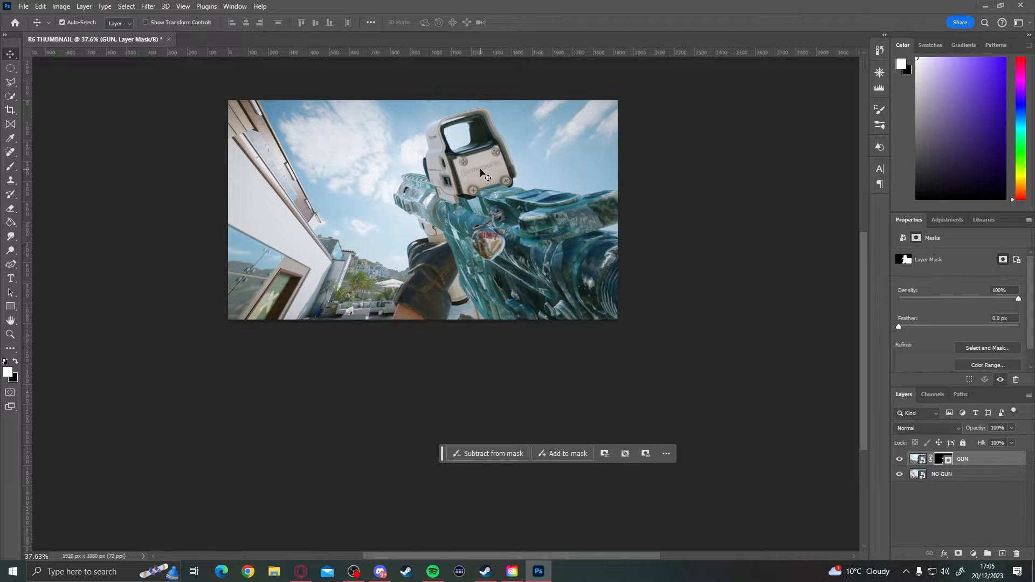
scroll(482, 242, up, 1)
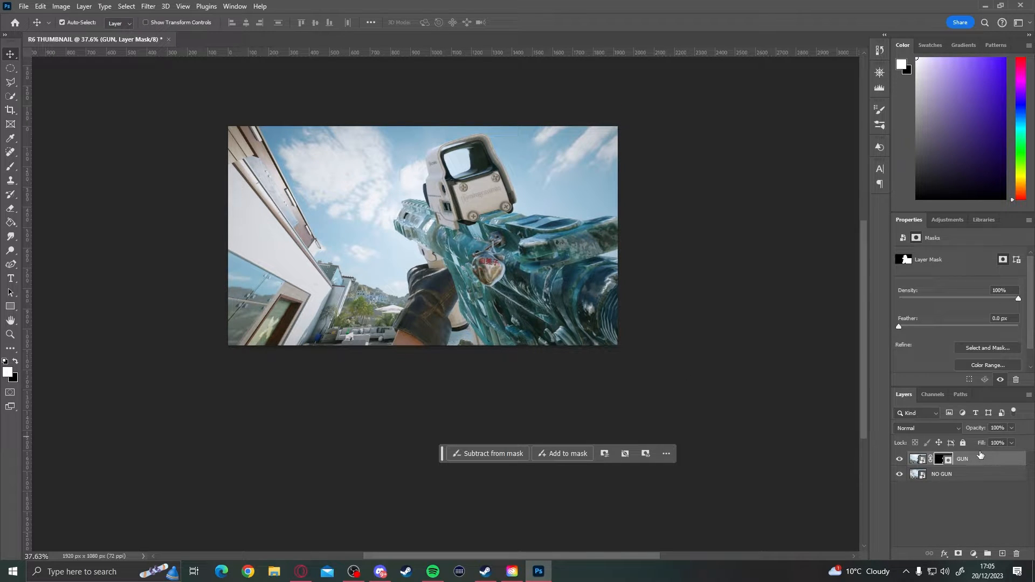
click(61, 7)
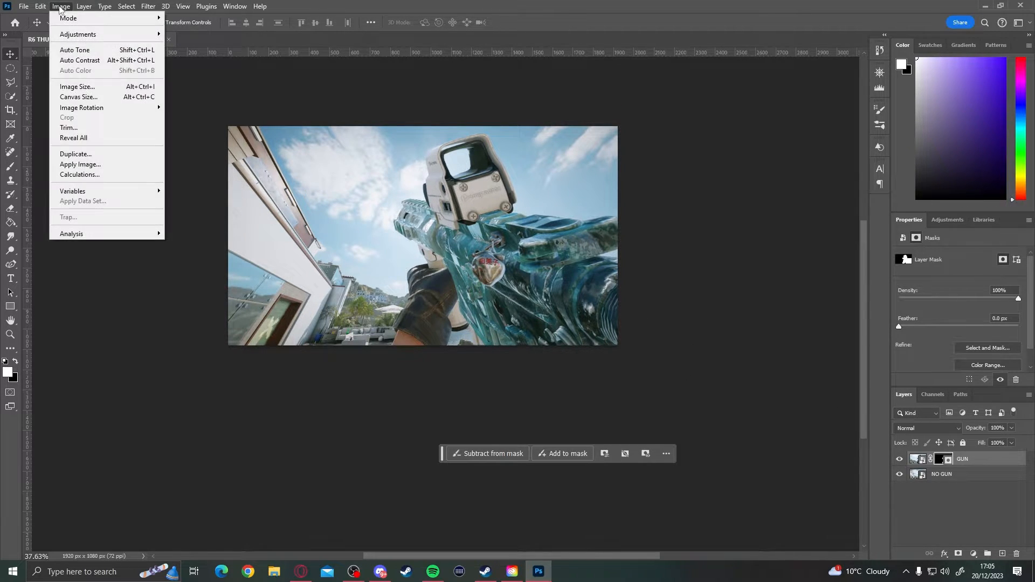
mouse_move(65, 34)
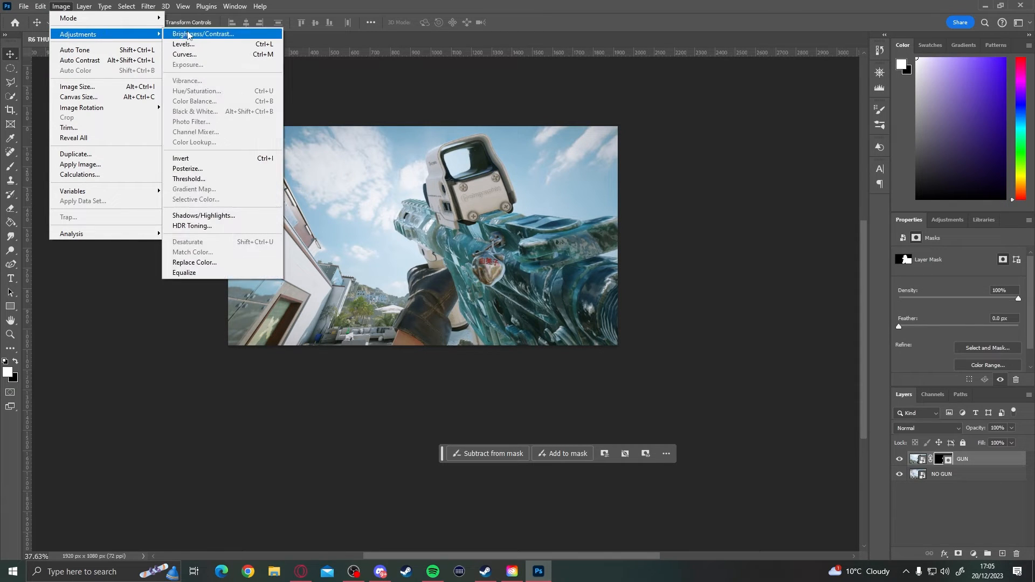
click(190, 35)
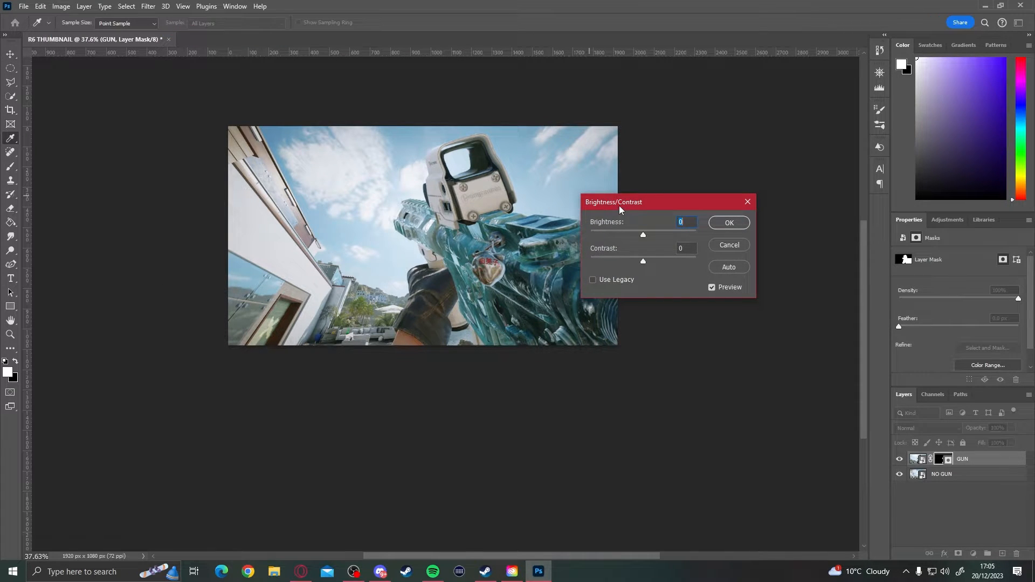
drag(619, 207, 682, 147)
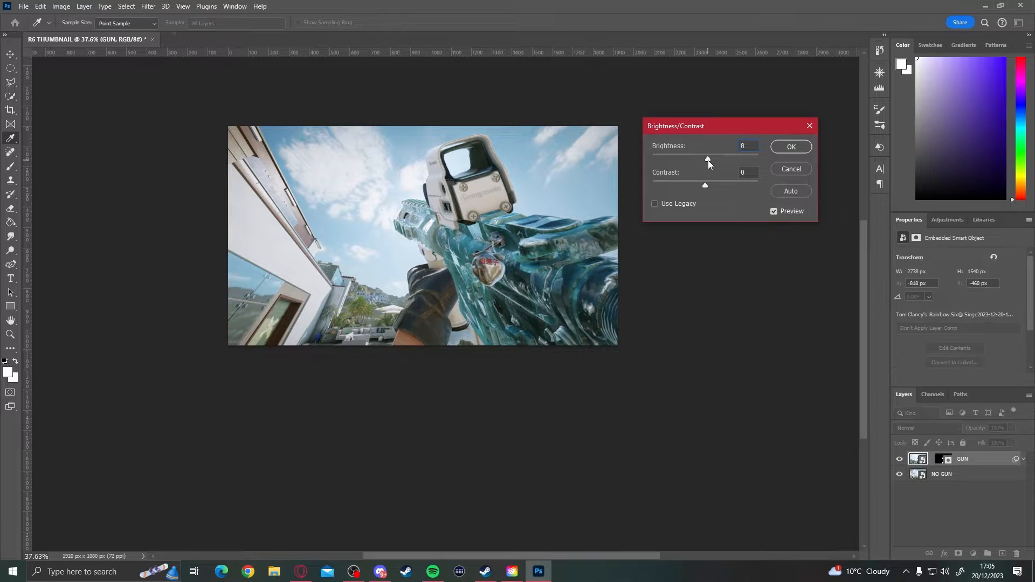
drag(707, 160, 755, 196)
click(779, 191)
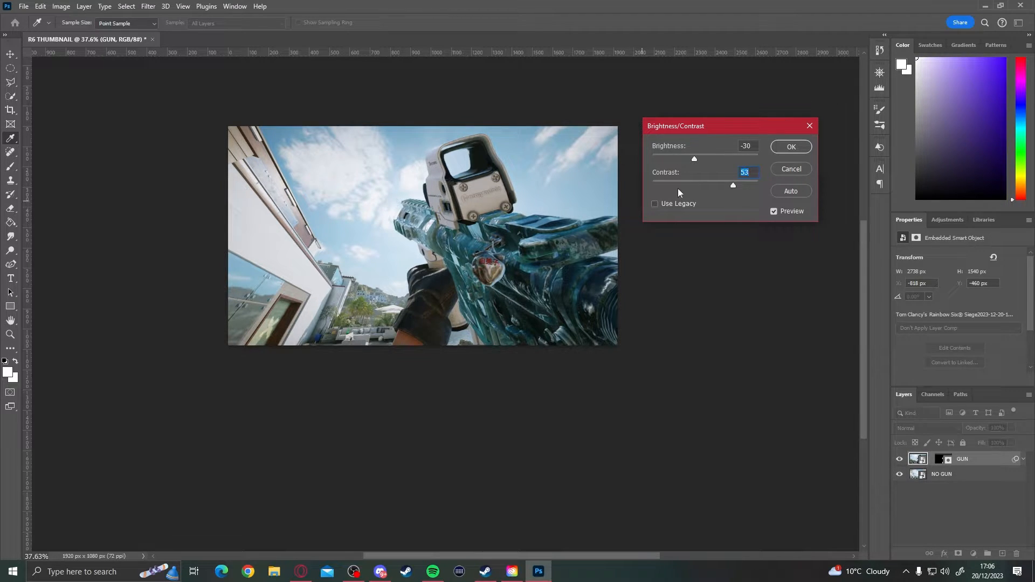
- Apply a Brightness/Contrast adjustment to the GUN layer's image with brightness 38 and contrast 32
drag(694, 157, 727, 185)
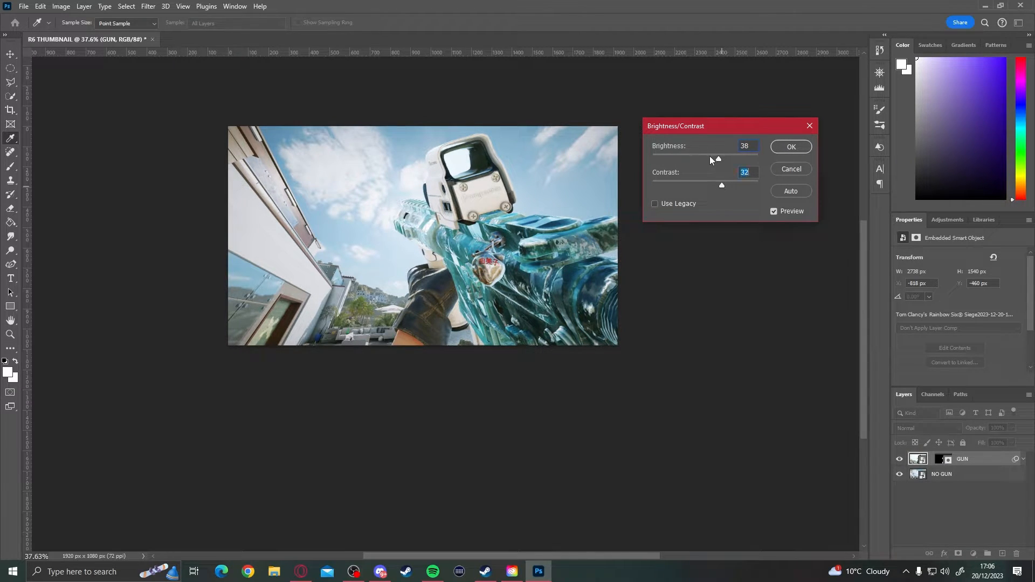
drag(719, 159, 719, 158)
click(774, 150)
key(v)
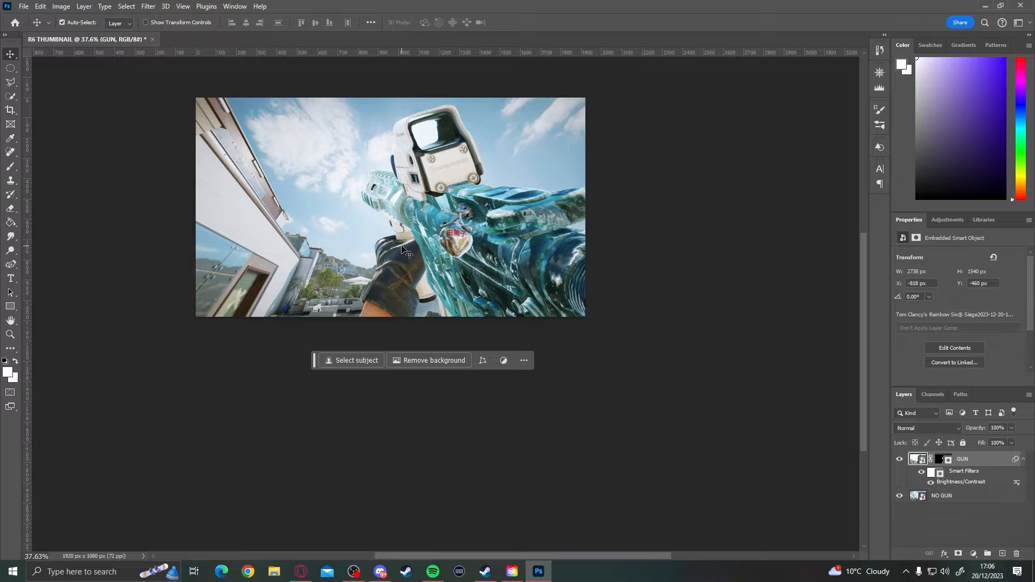
scroll(341, 247, up, 2)
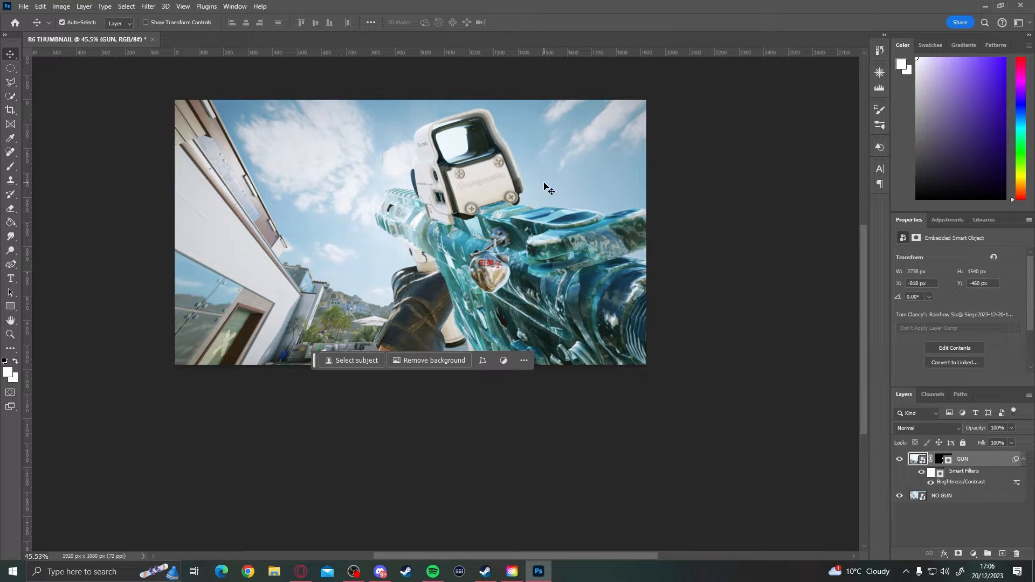
- Raise the GUN layer's saturation slightly with a Hue/Saturation adjustment
drag(545, 190, 525, 196)
click(60, 8)
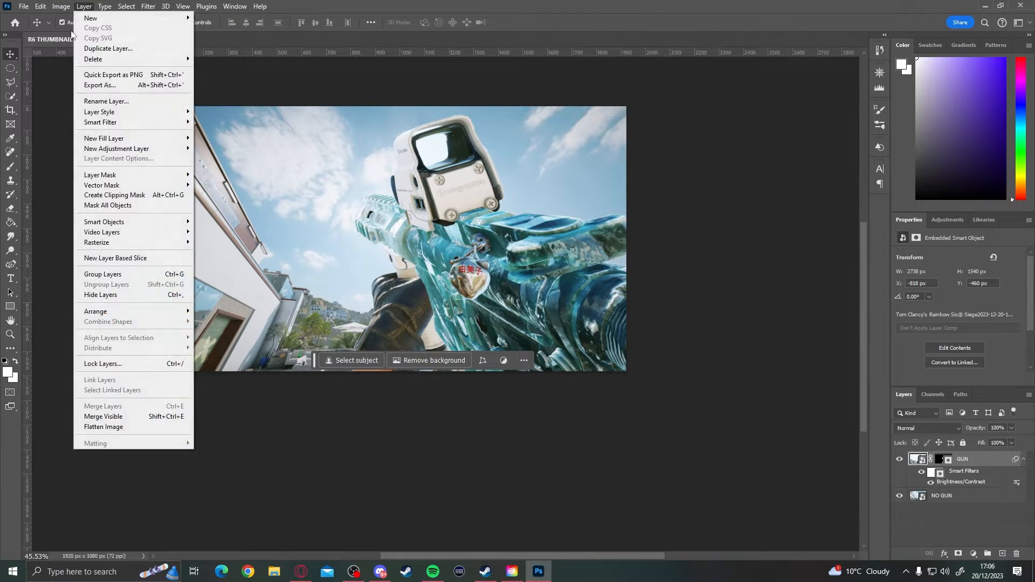
mouse_move(78, 36)
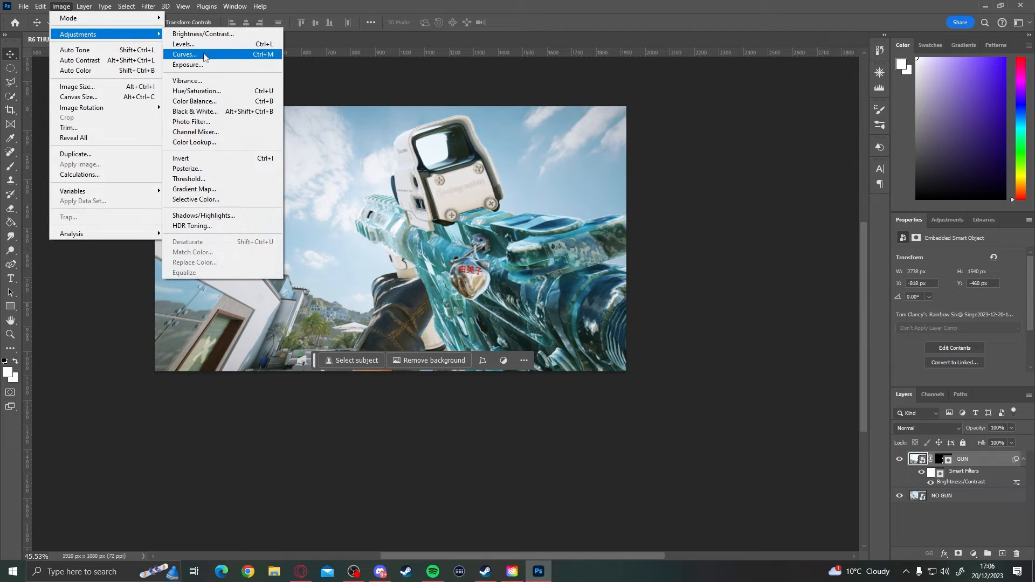
click(203, 90)
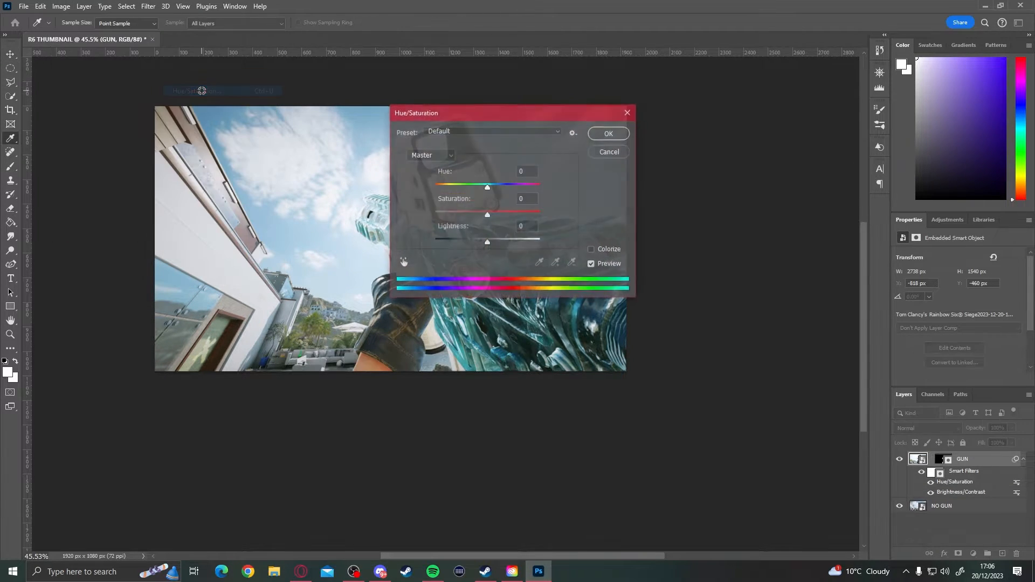
drag(485, 110, 737, 67)
mouse_move(735, 170)
mouse_down()
mouse_move(801, 174)
mouse_move(744, 172)
mouse_up()
click(858, 89)
scroll(386, 263, down, 3)
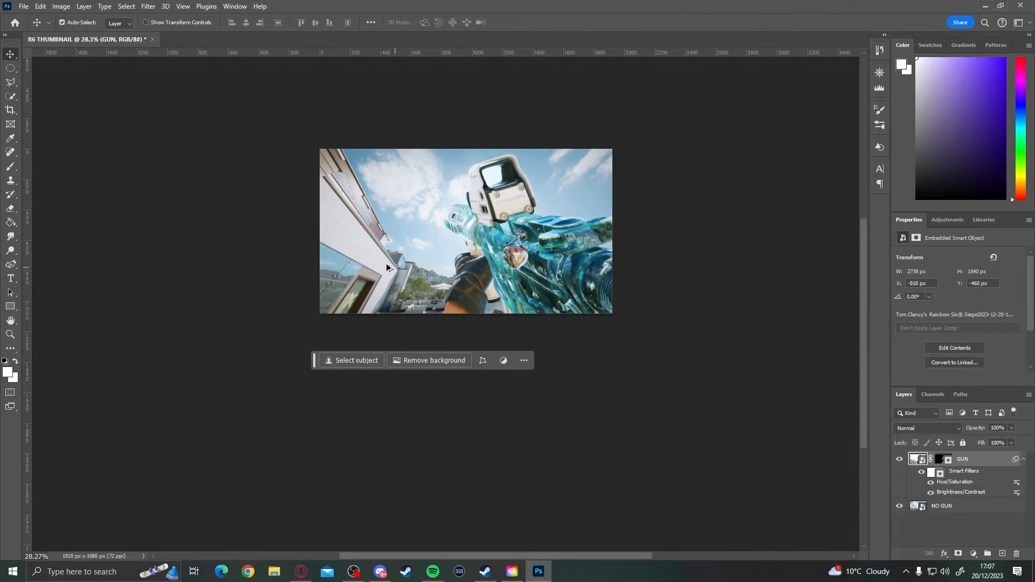
scroll(569, 303, up, 4)
scroll(573, 269, down, 2)
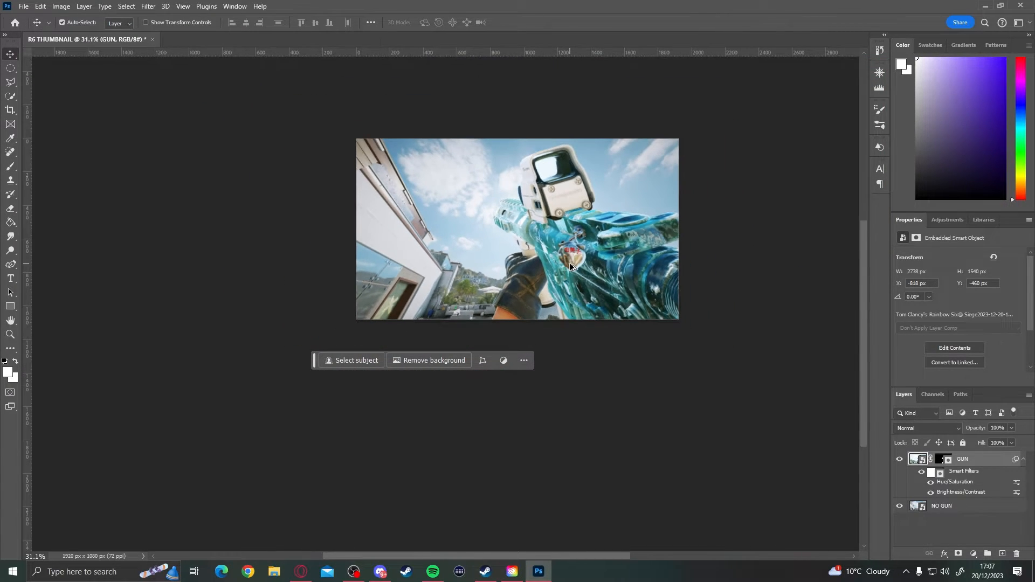
scroll(543, 231, up, 1)
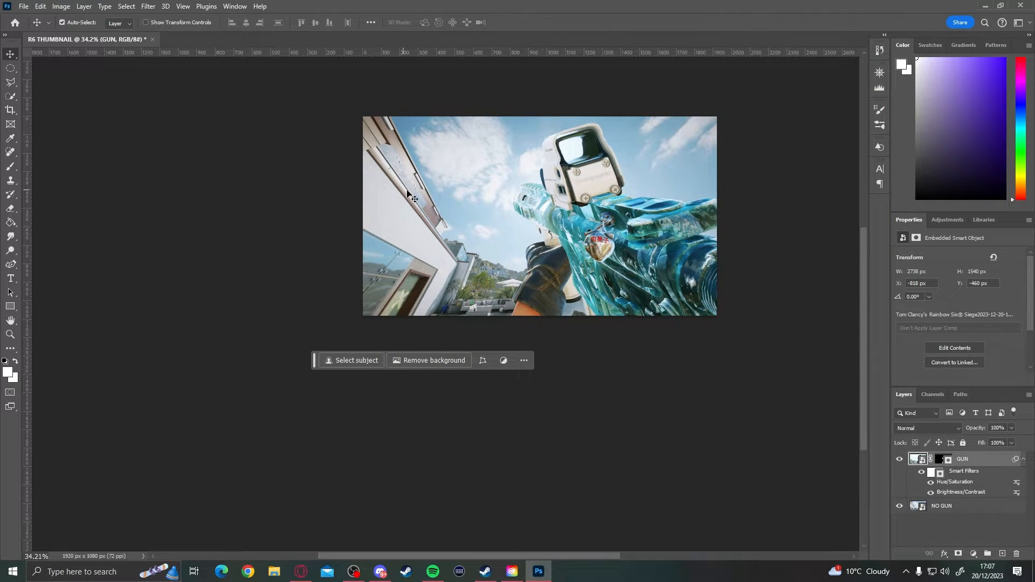
- Apply a Brightness/Contrast adjustment to the NO GUN layer with brightness -20 and contrast 70
click(453, 238)
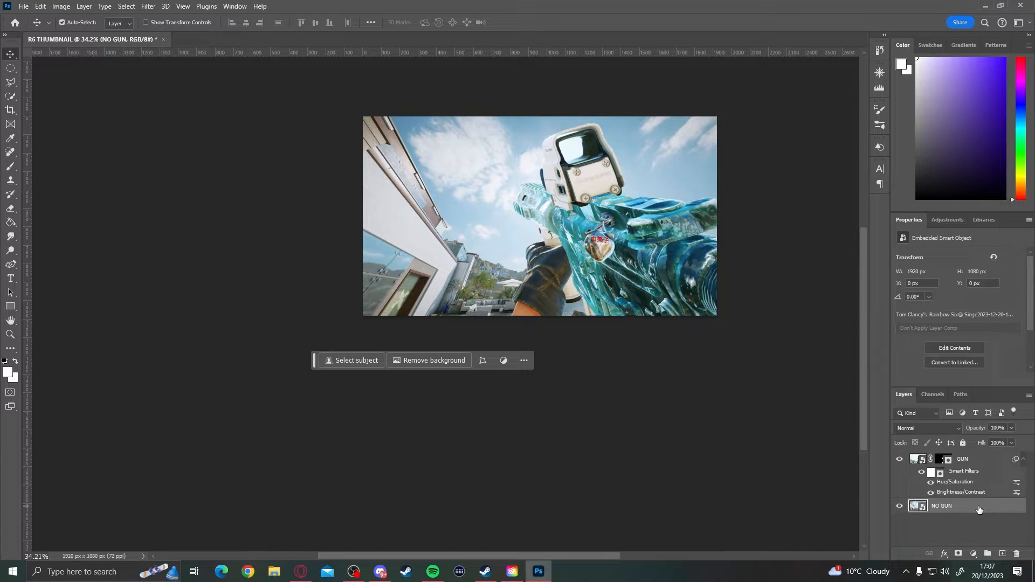
click(62, 6)
mouse_move(82, 39)
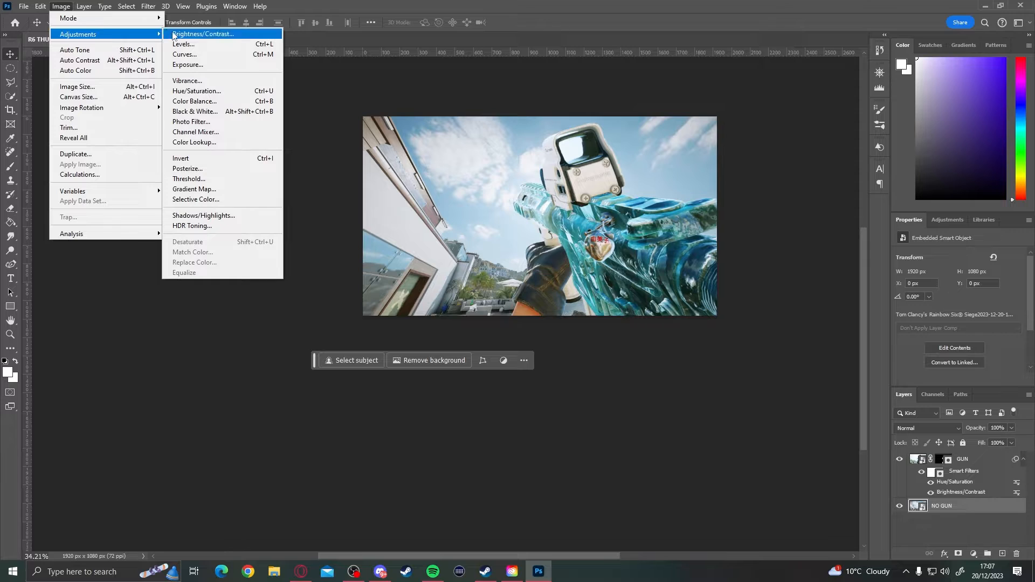
click(191, 34)
drag(684, 131, 153, 148)
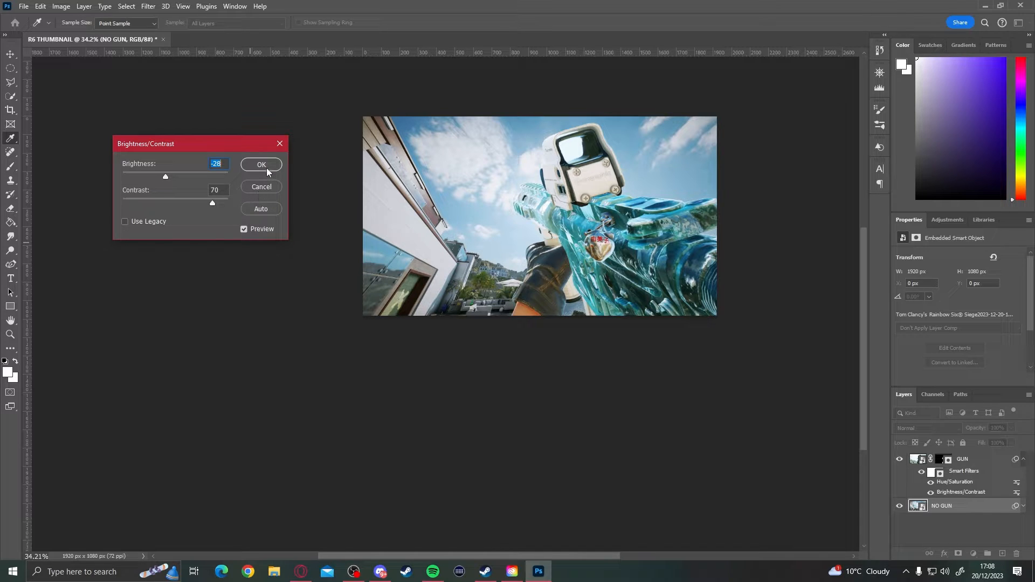
drag(175, 175, 168, 179)
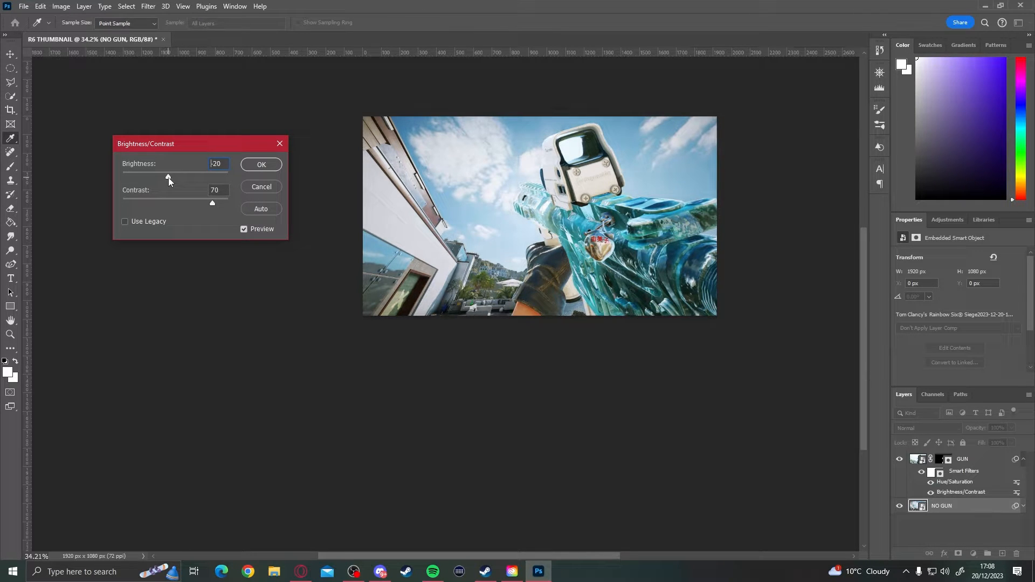
click(262, 164)
- Set up the Eraser tool with a size 25 brush at 100% opacity for working on the holographic sight
scroll(511, 171, up, 9)
scroll(511, 171, up, 4)
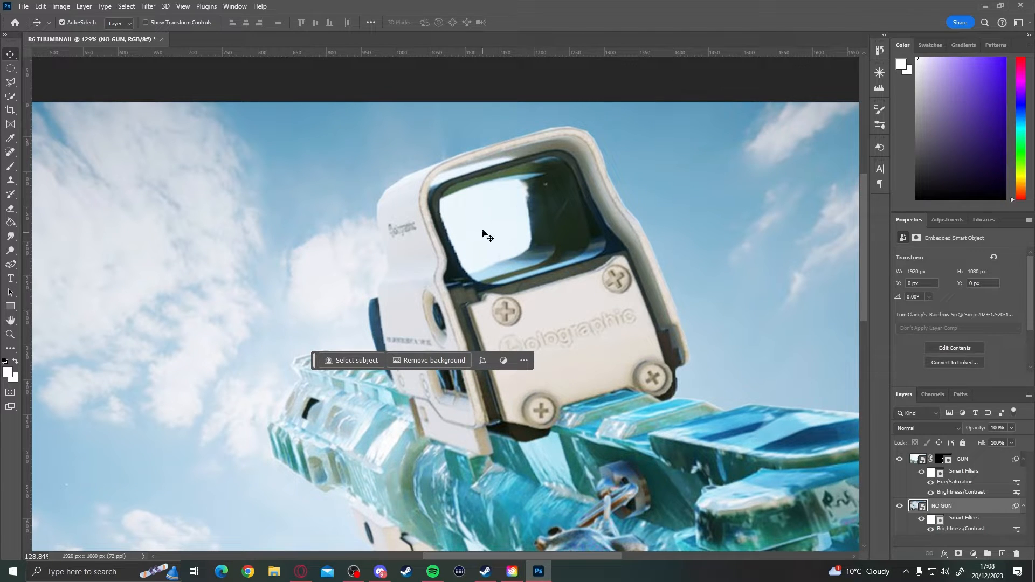
scroll(484, 254, down, 3)
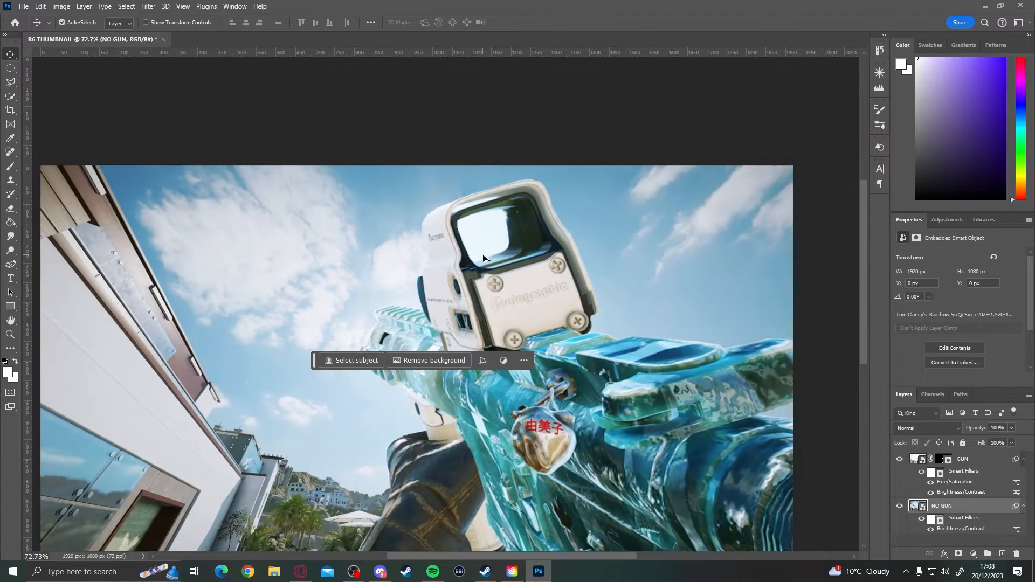
scroll(498, 249, up, 5)
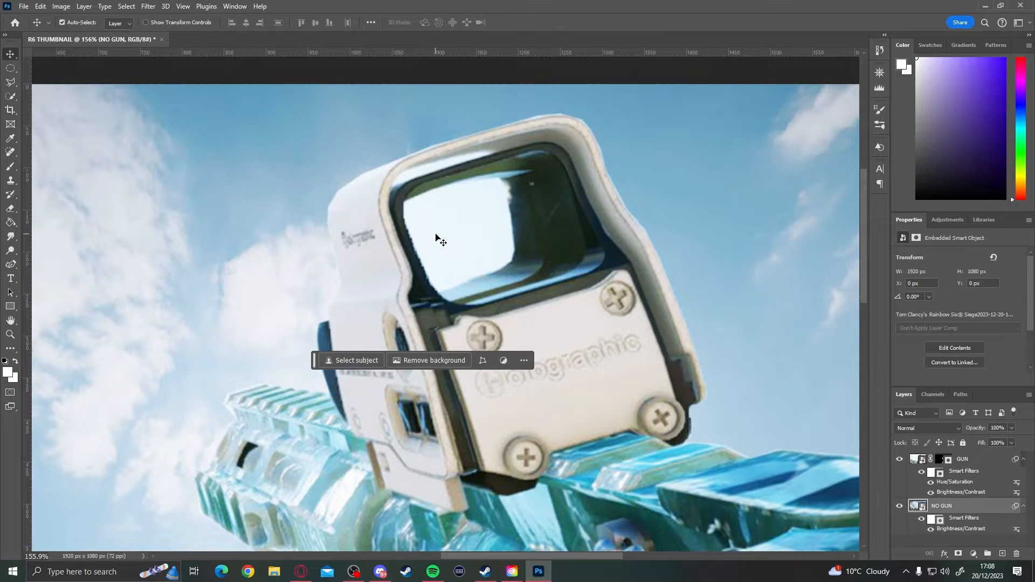
click(11, 209)
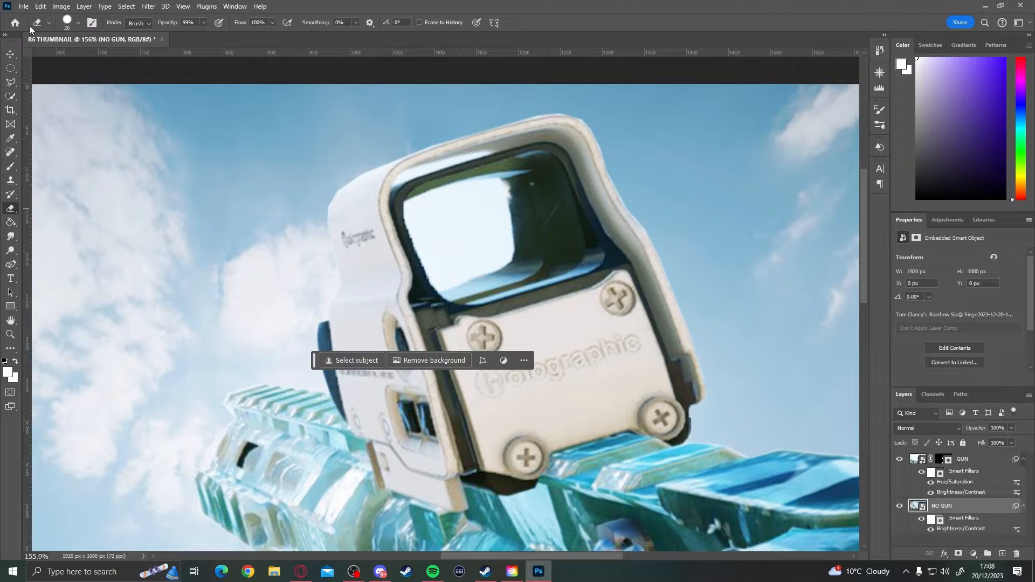
click(78, 24)
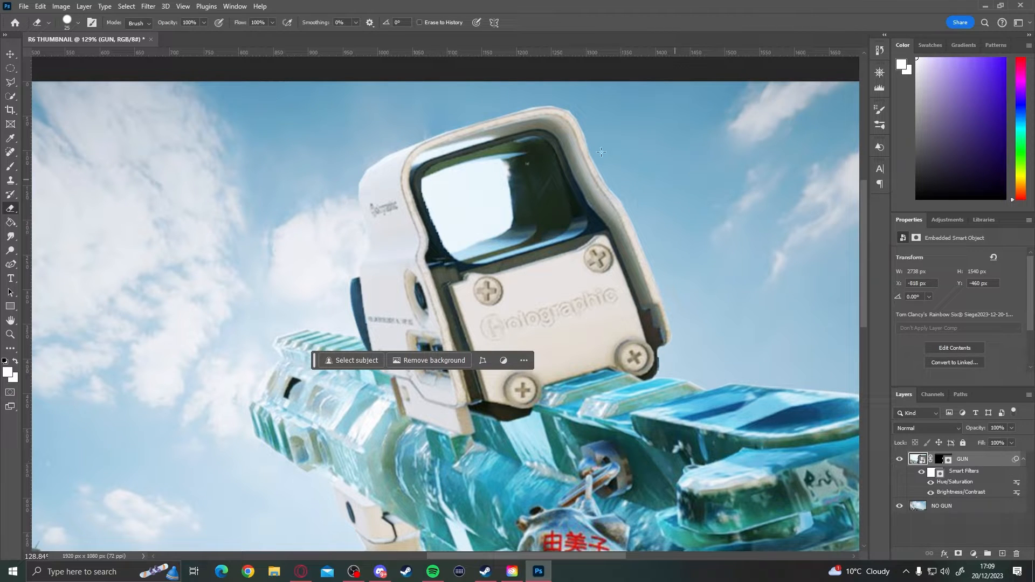
- Start erasing inside the sight's lens on the GUN layer and rasterize its smart object
scroll(601, 152, up, 5)
click(463, 190)
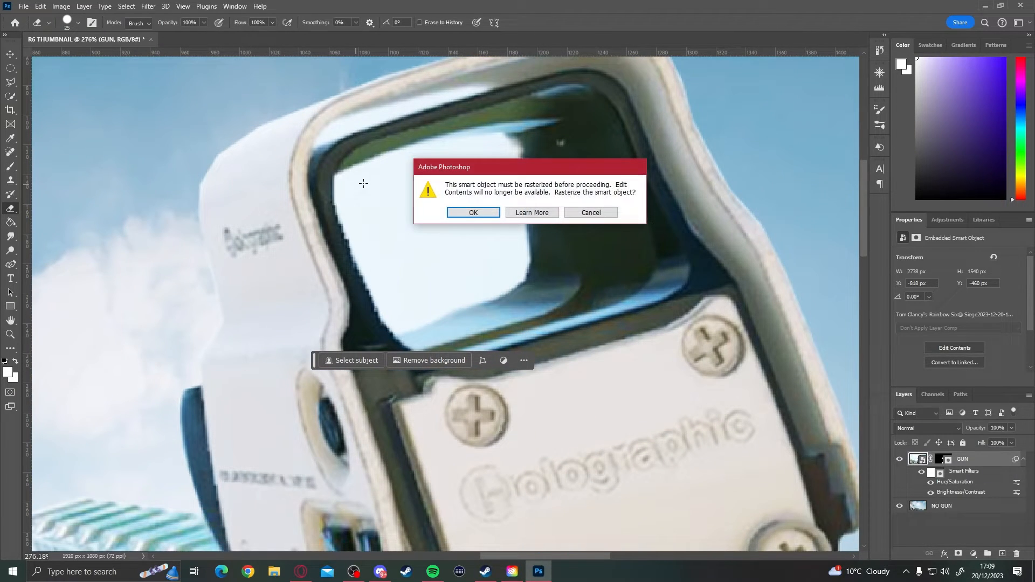
click(467, 212)
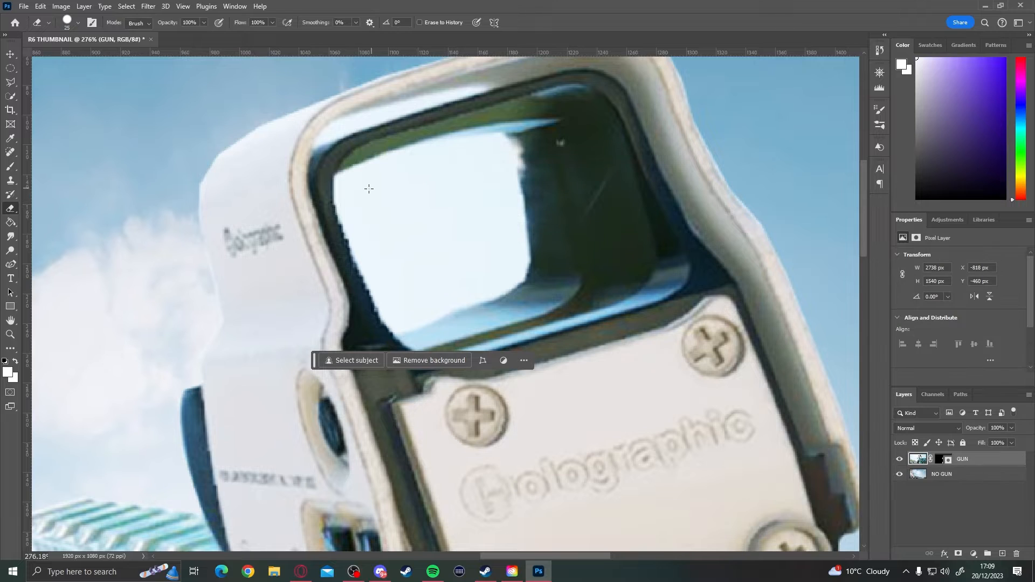
- Erase the white area inside the holographic sight's lens on the GUN layer
mouse_move(361, 192)
mouse_down()
mouse_move(439, 170)
mouse_move(355, 191)
mouse_move(399, 306)
mouse_move(491, 275)
mouse_move(510, 259)
mouse_move(507, 151)
mouse_move(490, 140)
mouse_move(373, 177)
mouse_move(378, 162)
mouse_move(499, 131)
mouse_up()
scroll(372, 180, down, 1)
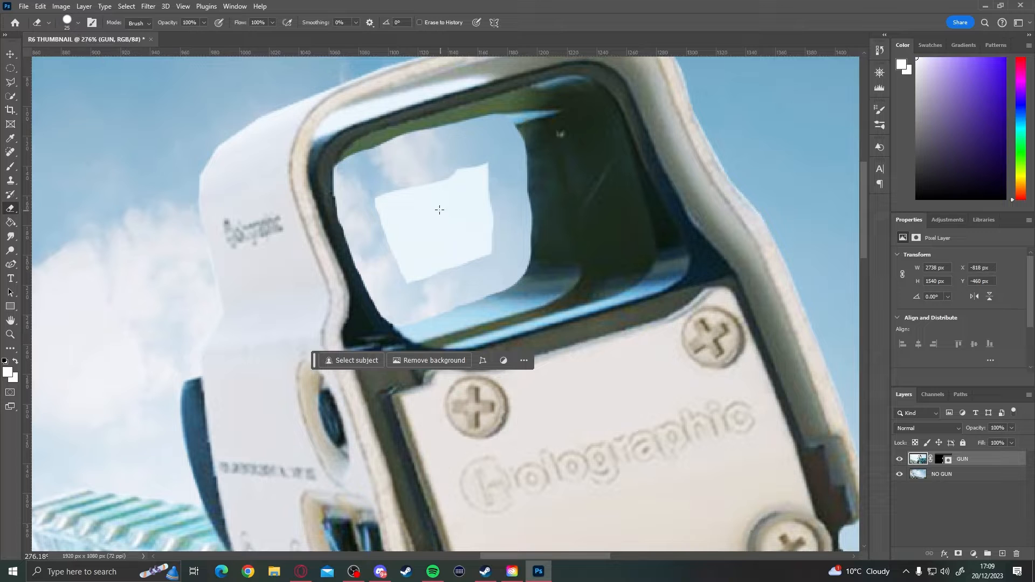
mouse_move(382, 179)
mouse_down()
mouse_move(376, 200)
mouse_move(414, 288)
mouse_move(392, 236)
mouse_move(428, 273)
mouse_move(438, 258)
mouse_move(482, 249)
mouse_move(481, 186)
mouse_up()
key(ctrl+0)
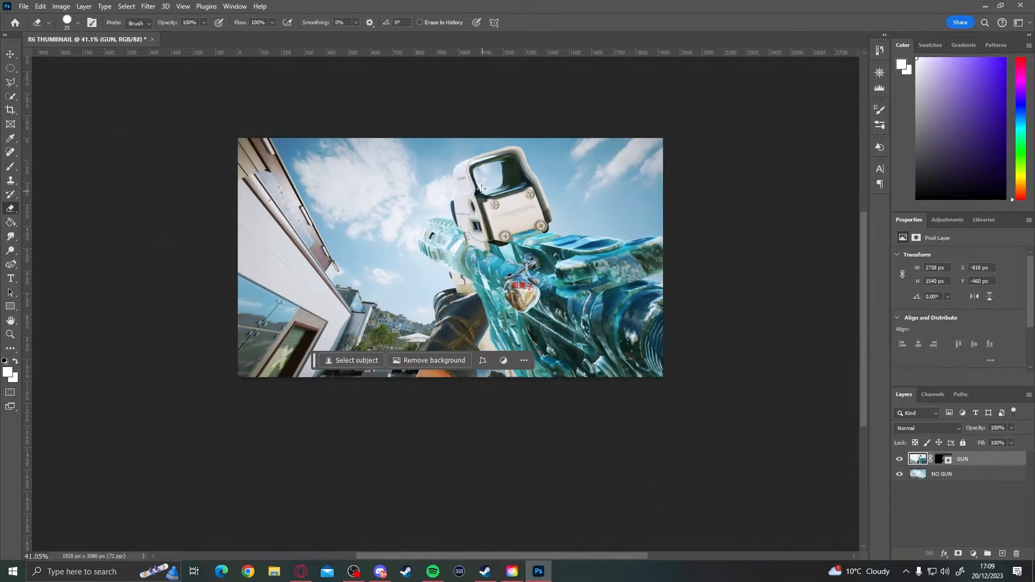
scroll(481, 188, up, 5)
key(v)
mouse_move(530, 232)
mouse_down()
mouse_move(437, 245)
mouse_move(584, 321)
mouse_move(403, 241)
mouse_move(273, 288)
mouse_move(439, 380)
mouse_move(507, 264)
mouse_move(574, 243)
mouse_move(540, 243)
mouse_up()
scroll(540, 244, down, 7)
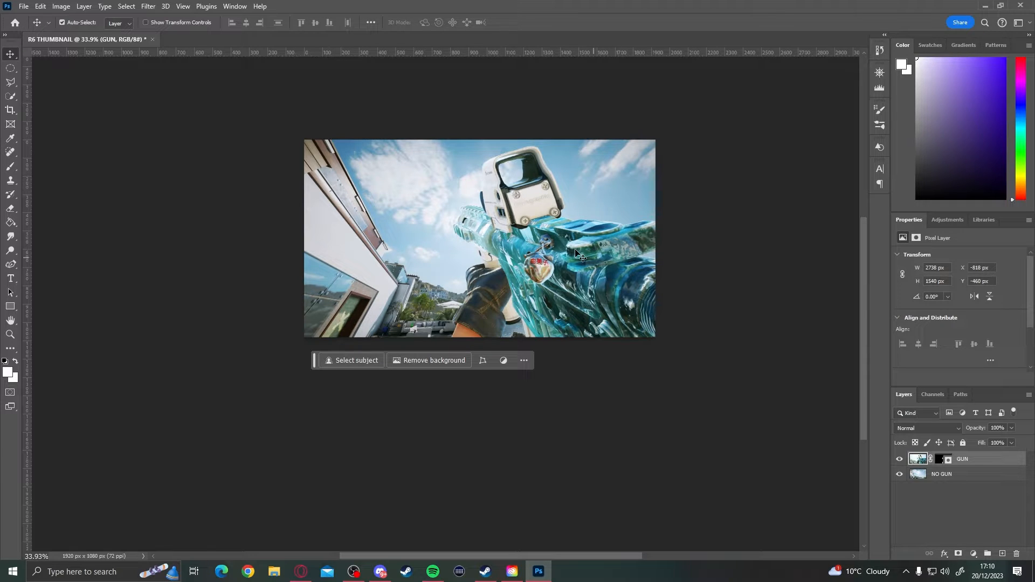
- Add a drop shadow to the GUN layer with 40% opacity, -139° angle, 7 px distance, 31% spread and 29 px size
right_click(967, 463)
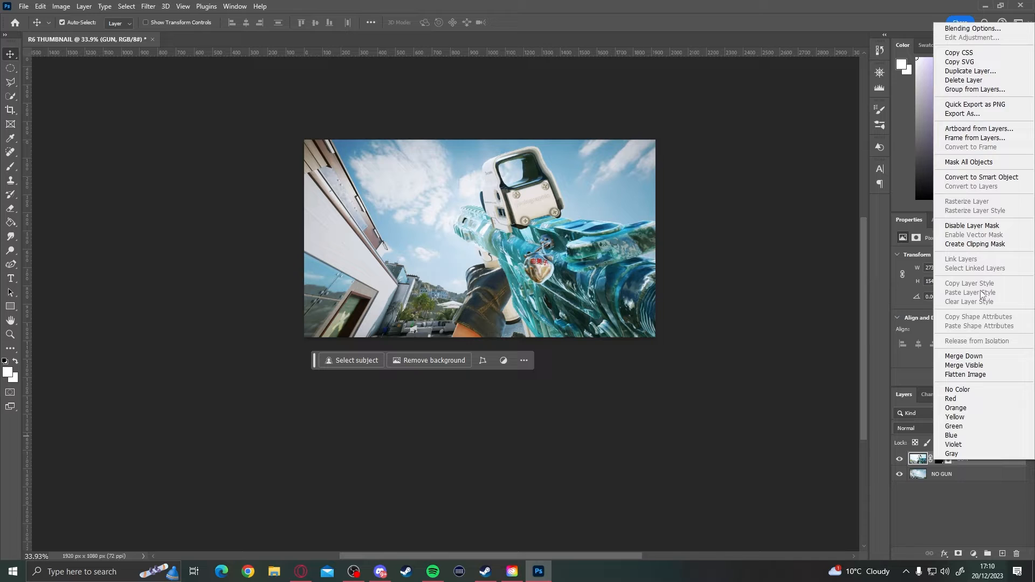
click(963, 30)
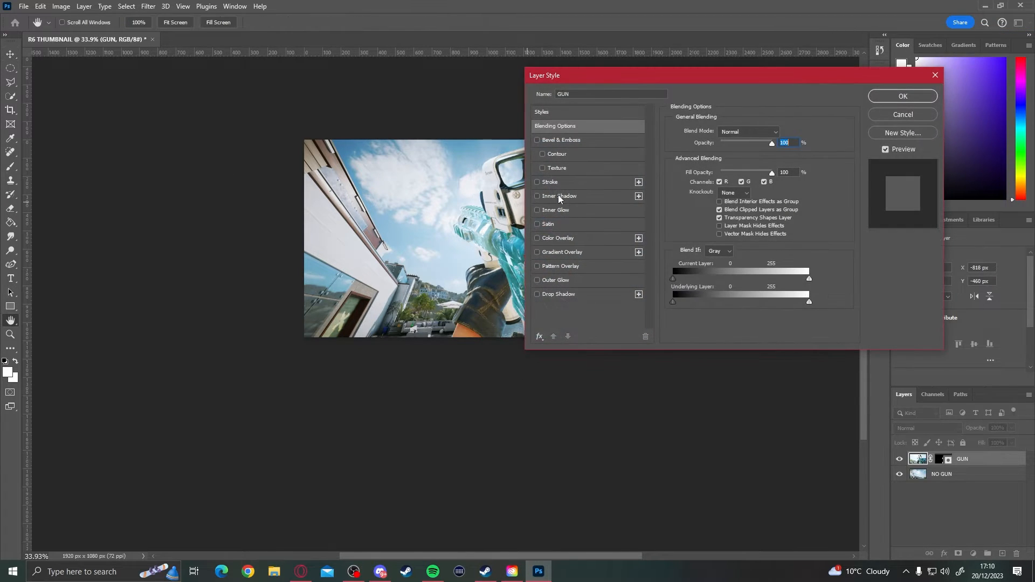
drag(605, 69, 736, 70)
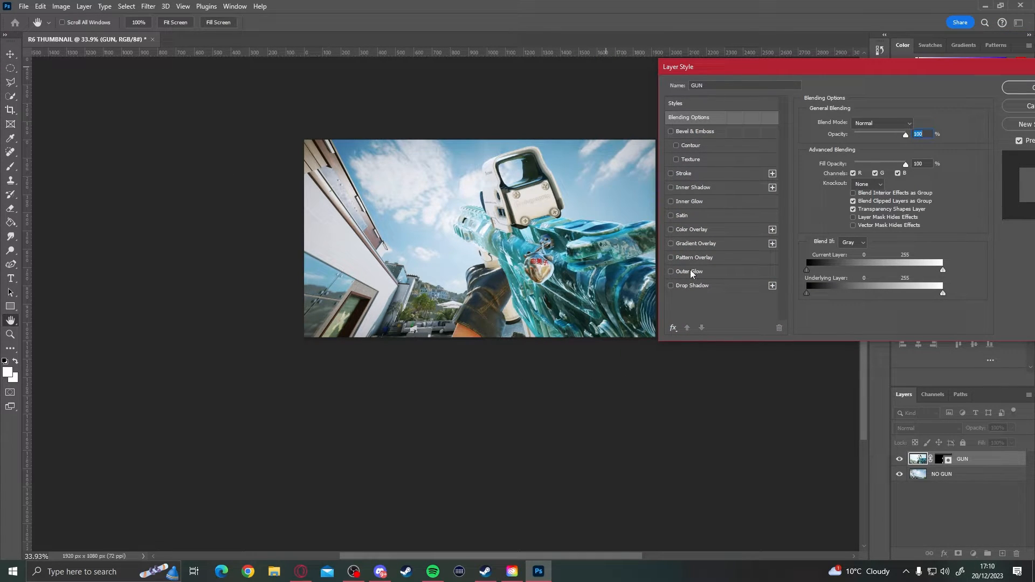
click(671, 285)
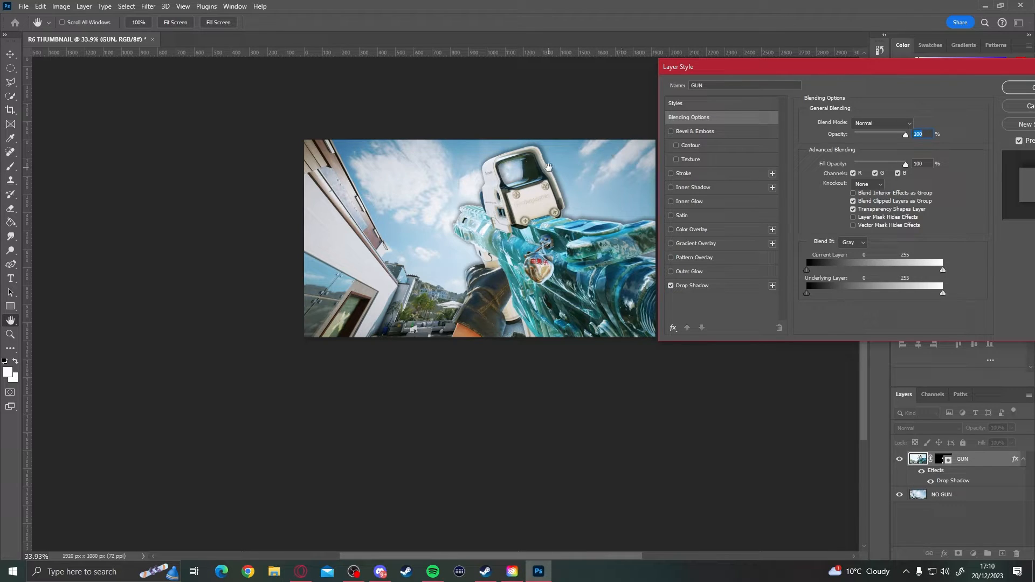
key(alt)
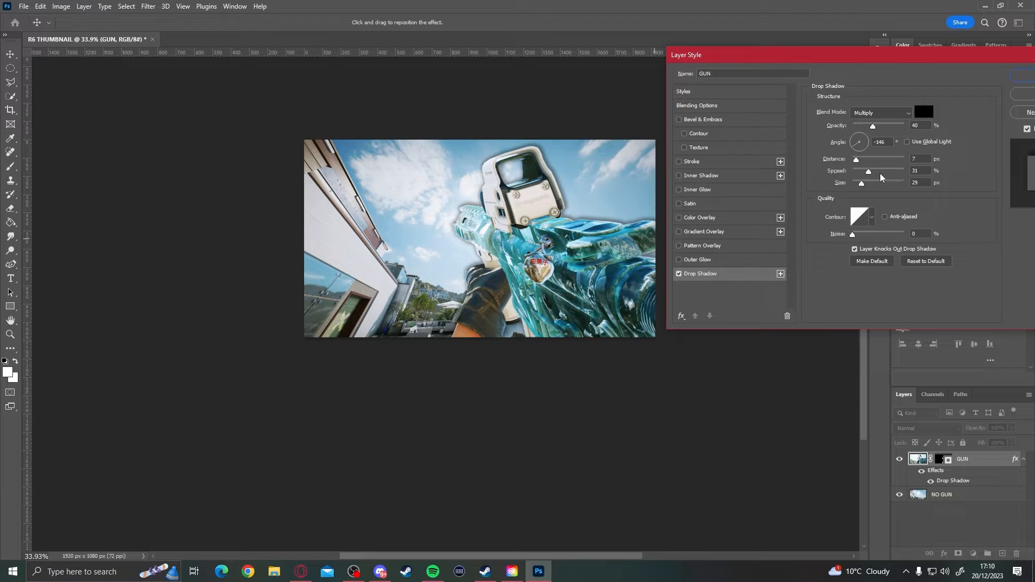
click(853, 149)
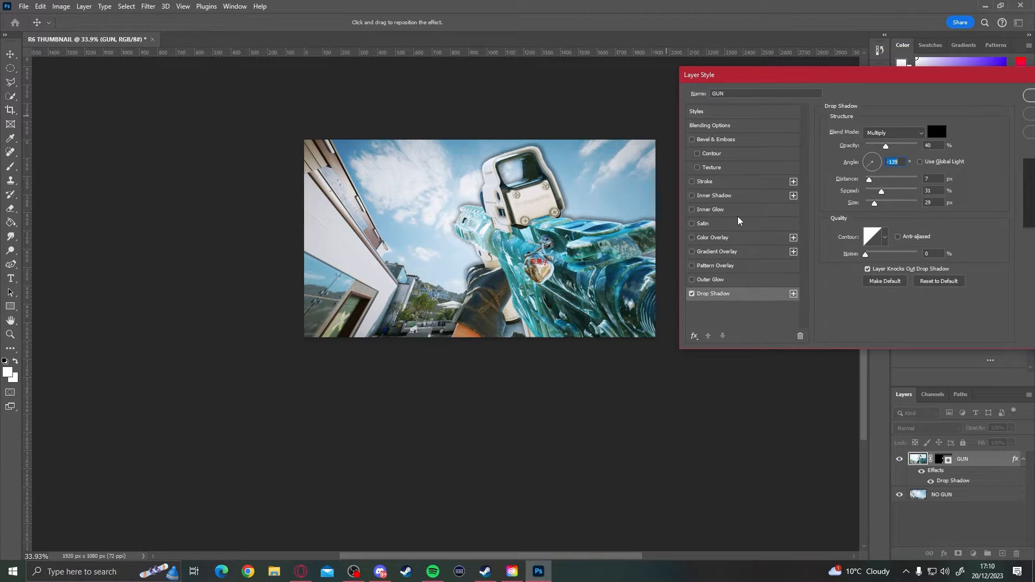
key(shift+Tab)
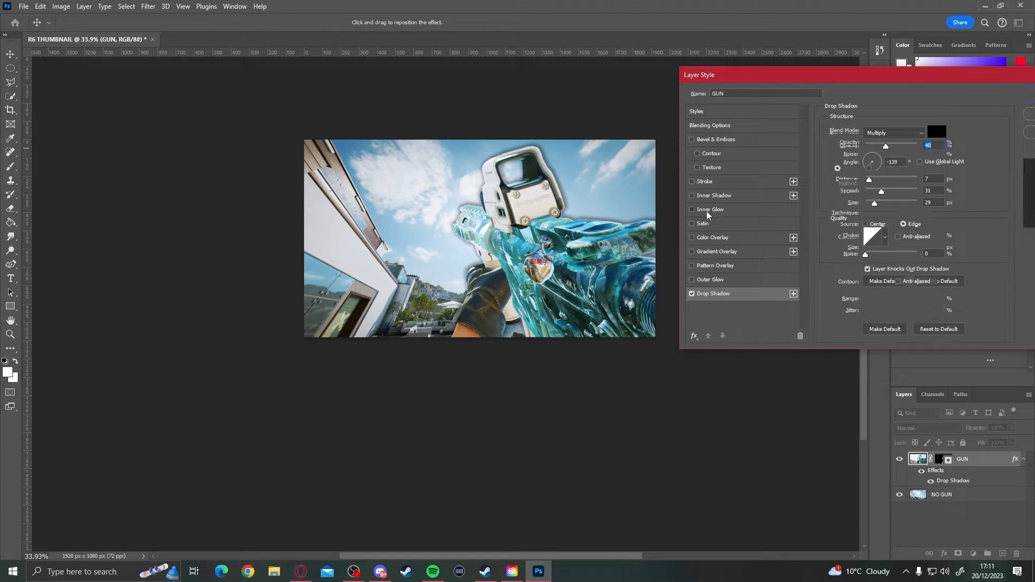
- Add an inner glow to the GUN layer in Overlay mode with 80% opacity, 5% choke and 24 px size
click(706, 211)
key(ctrl+plus)
click(698, 212)
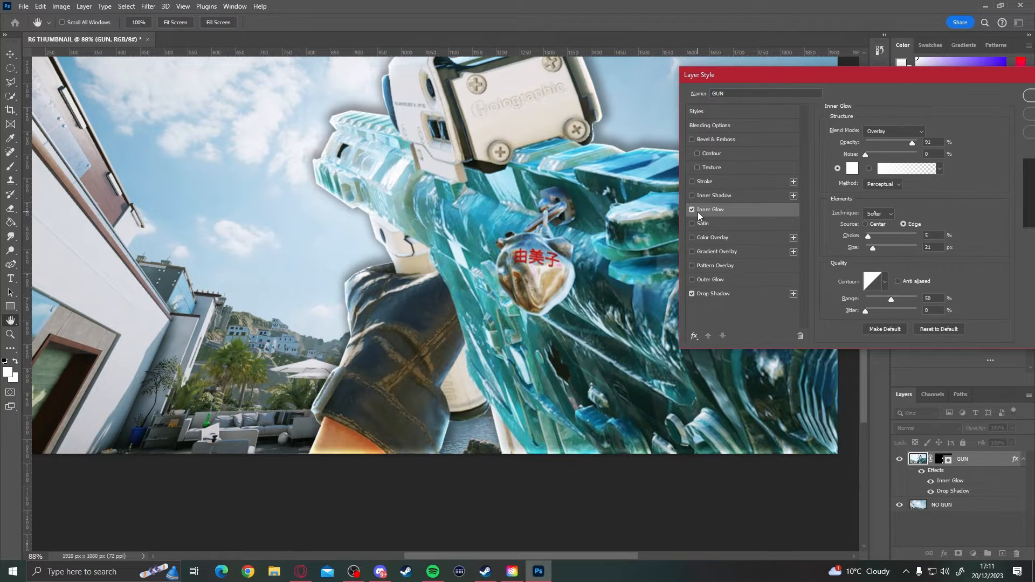
click(692, 211)
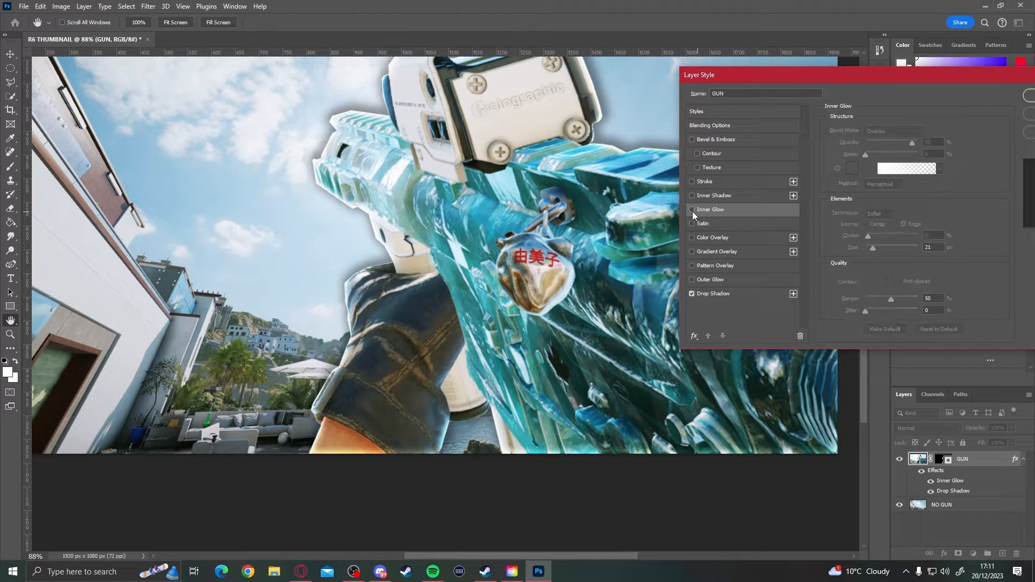
scroll(337, 405, down, 3)
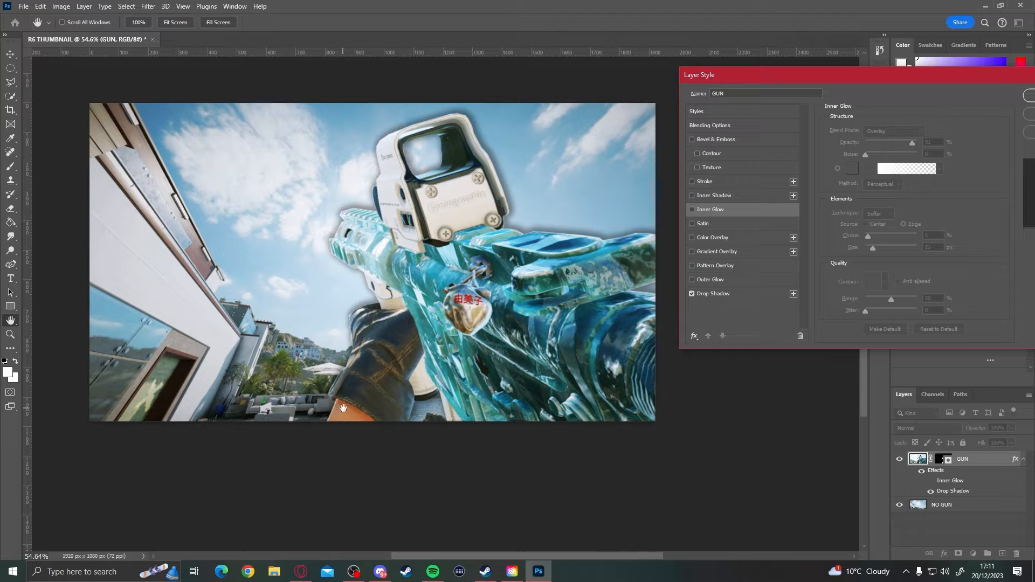
click(693, 210)
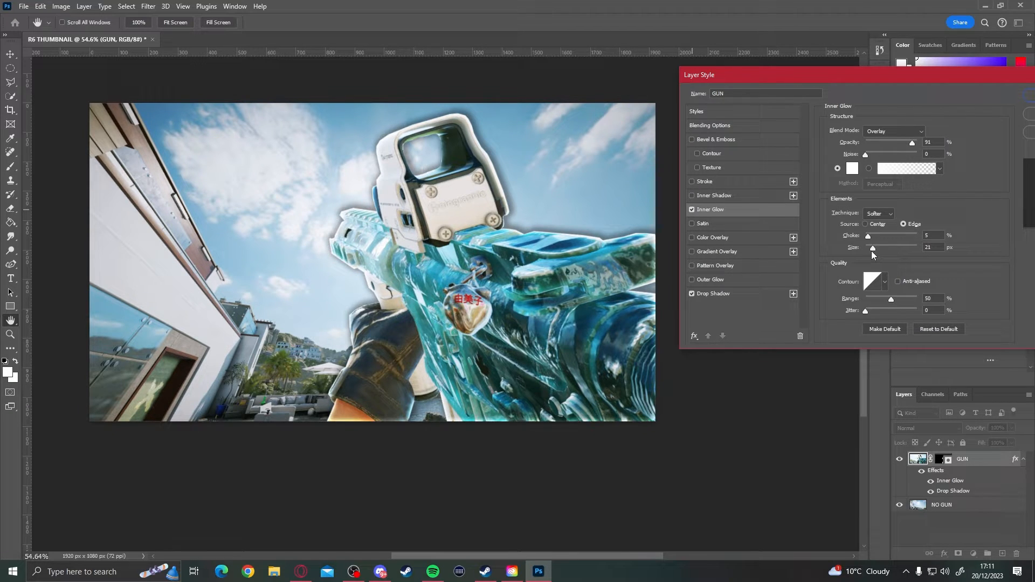
mouse_move(872, 251)
mouse_down()
mouse_move(901, 248)
mouse_move(875, 247)
mouse_up()
mouse_move(903, 153)
mouse_down()
mouse_move(878, 153)
mouse_move(924, 159)
mouse_move(888, 162)
mouse_move(914, 148)
mouse_move(907, 144)
mouse_up()
drag(729, 75, 699, 59)
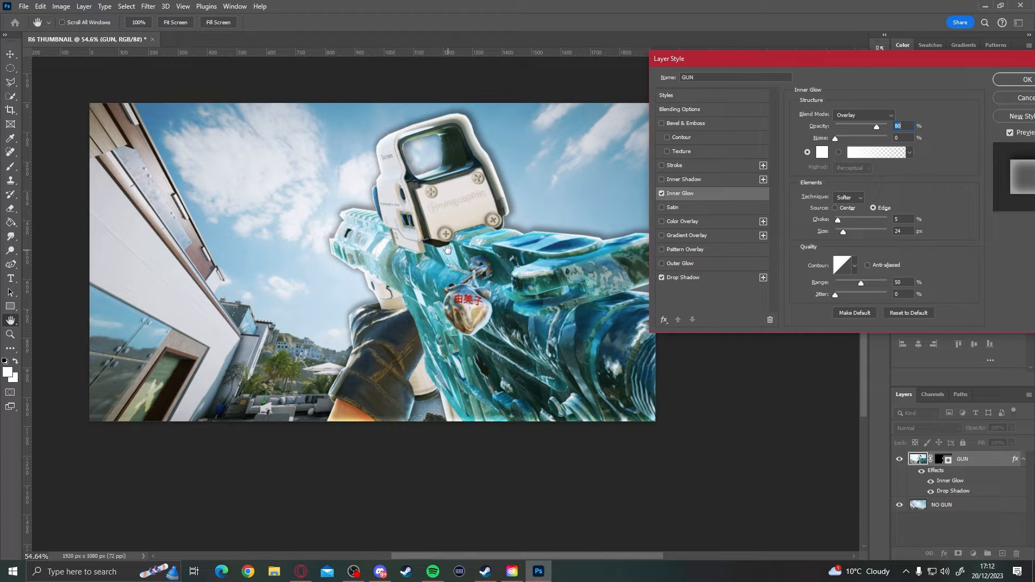
drag(707, 59, 717, 55)
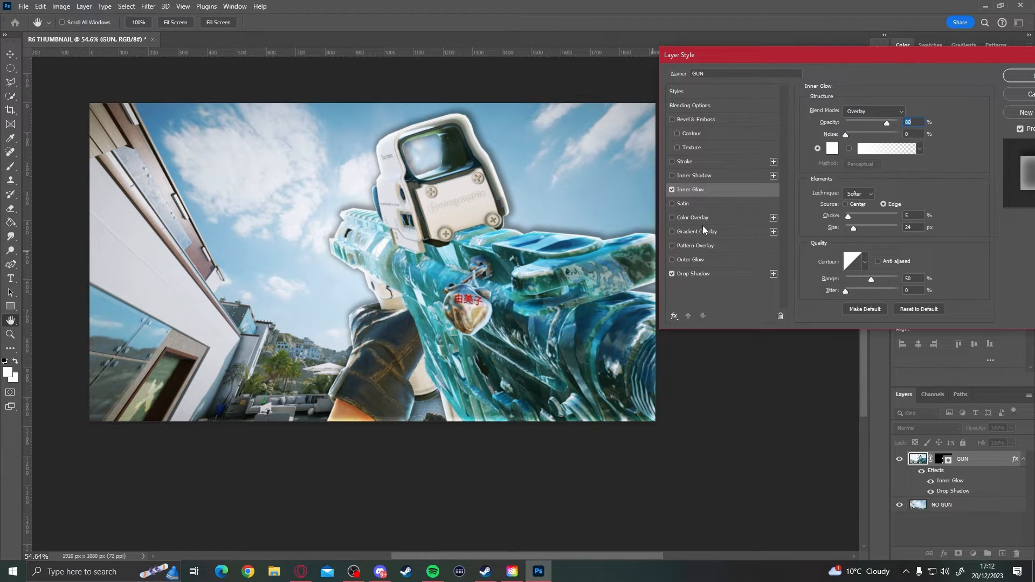
- Add an outer glow to the GUN layer in Screen mode with 70% opacity, 7% spread and 128 px size
click(673, 260)
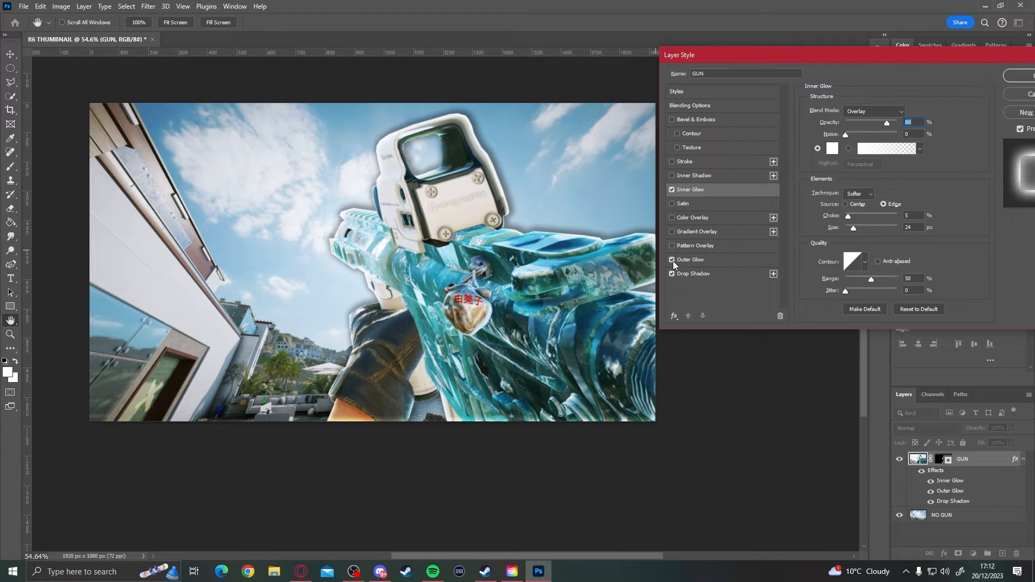
click(702, 261)
drag(766, 55, 745, 28)
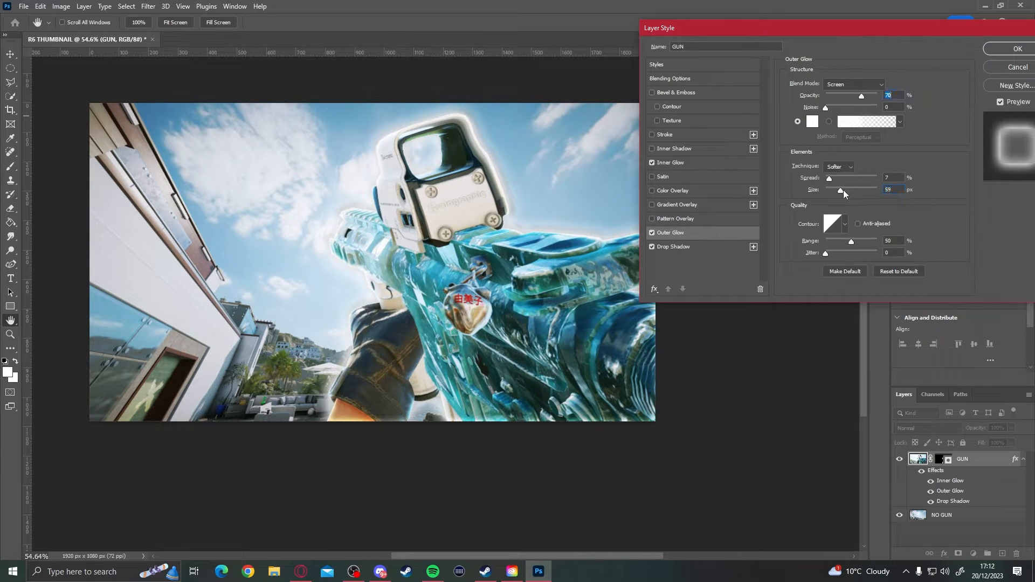
drag(844, 190, 856, 190)
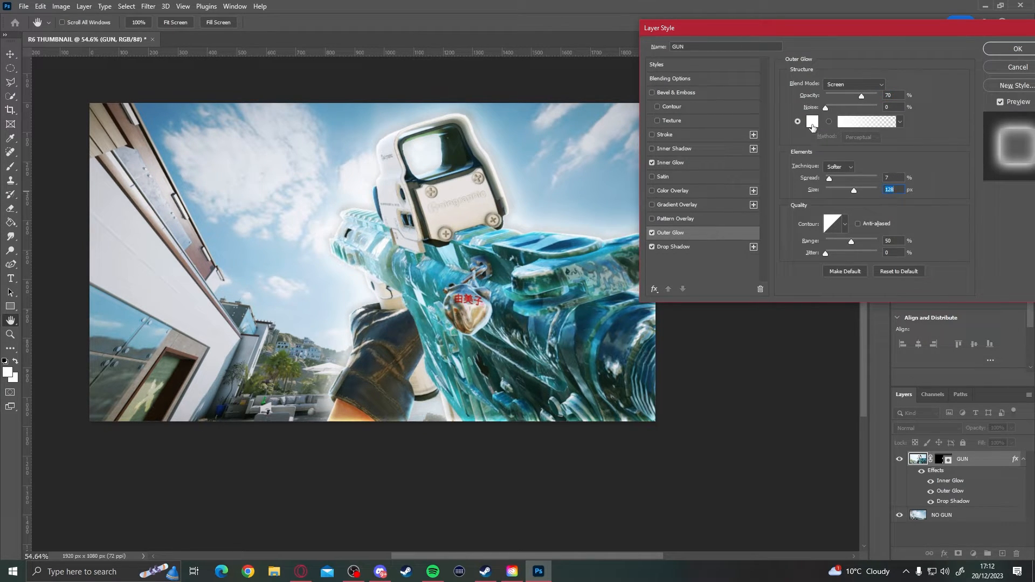
- Set the outer glow colour to the teal #24a0b9 sampled from the gun and apply the layer style
click(813, 122)
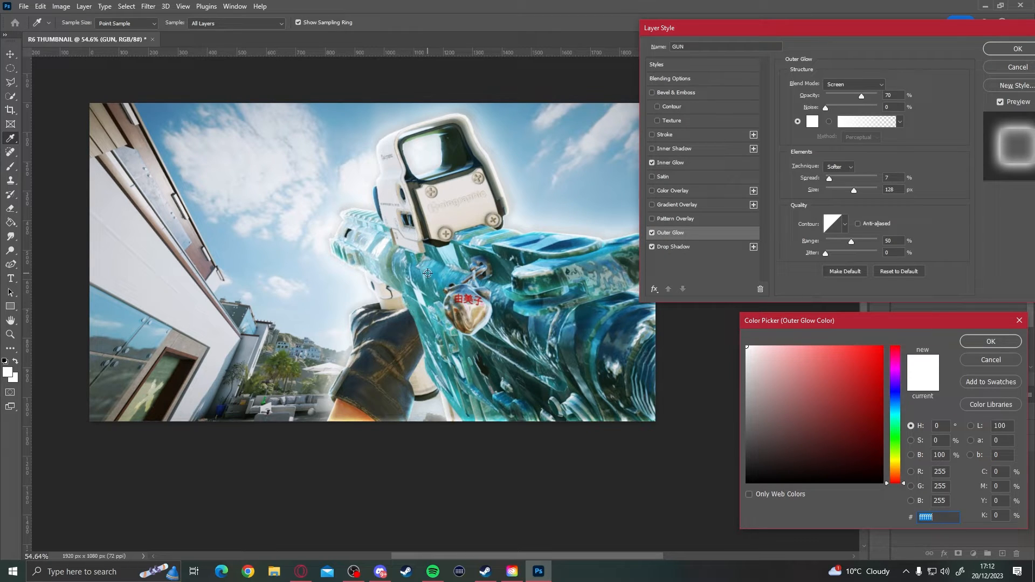
click(429, 275)
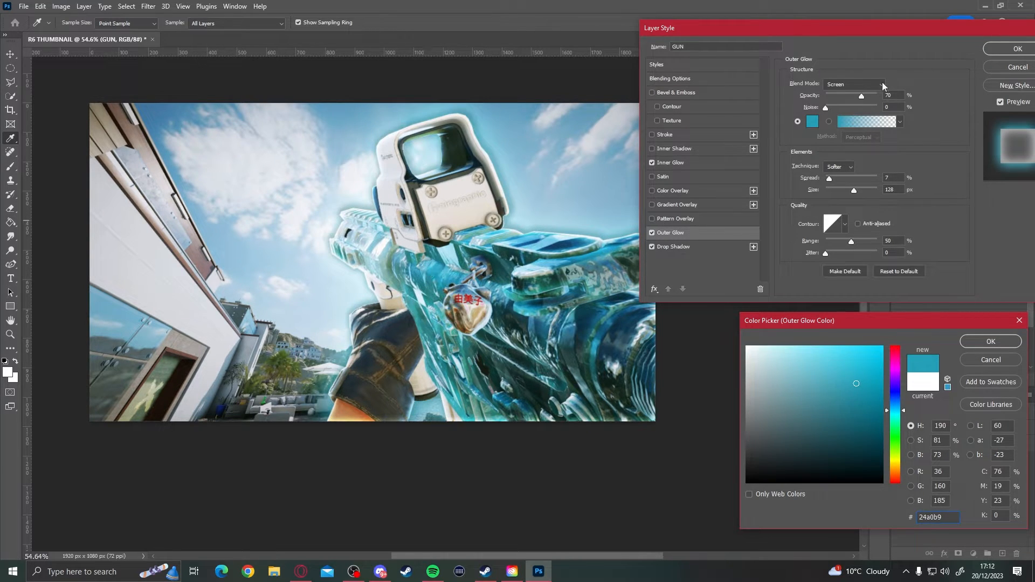
drag(923, 321, 869, 181)
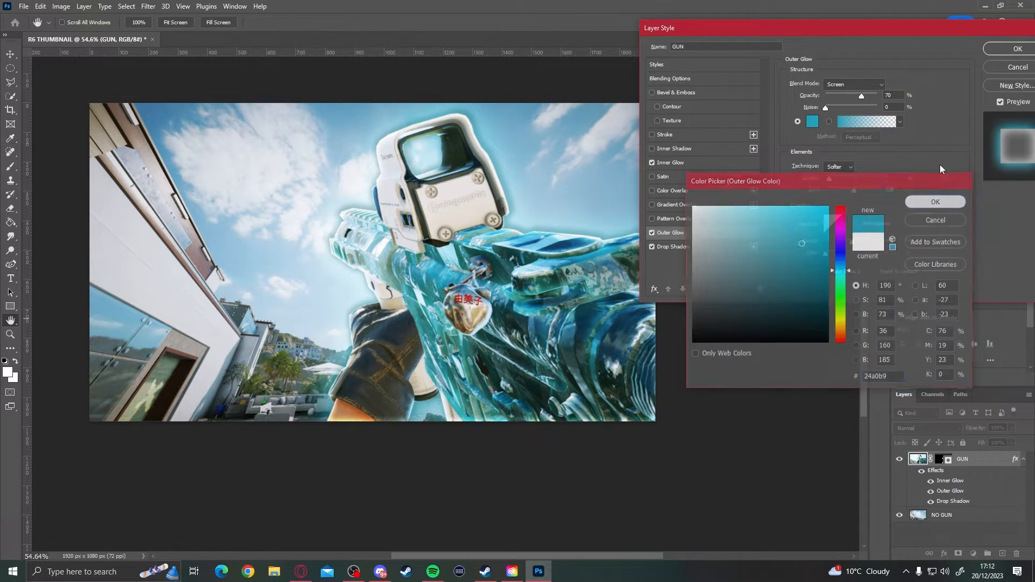
key(Return)
key(Return)
scroll(443, 333, up, 10)
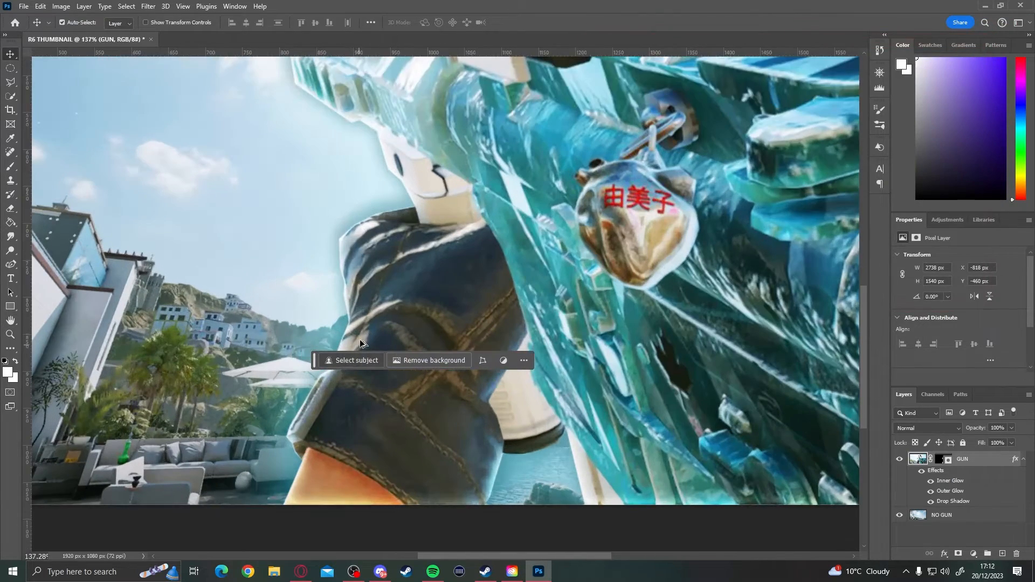
scroll(509, 240, down, 15)
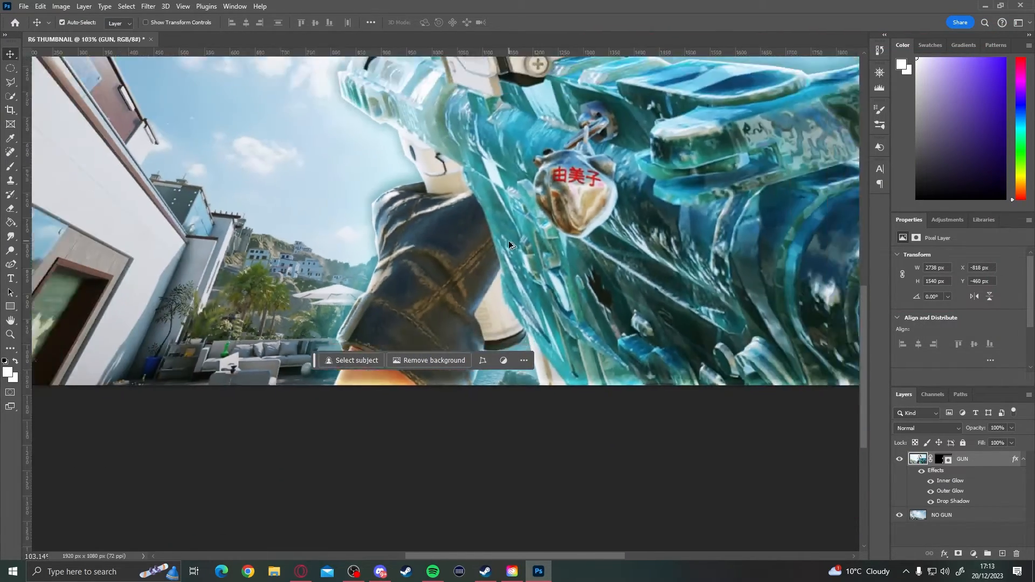
scroll(548, 248, up, 2)
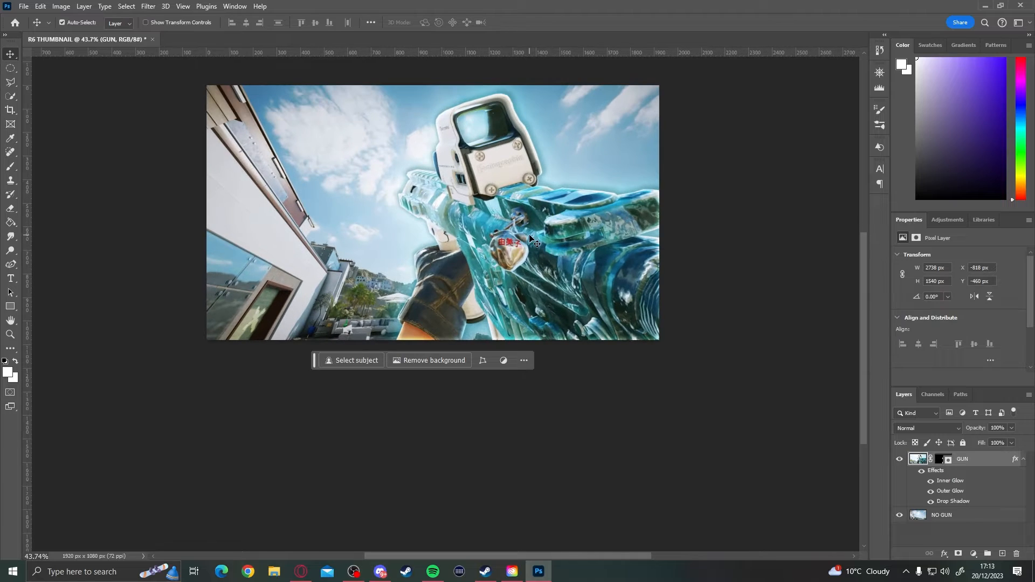
scroll(550, 243, down, 3)
scroll(415, 224, up, 3)
scroll(414, 225, down, 2)
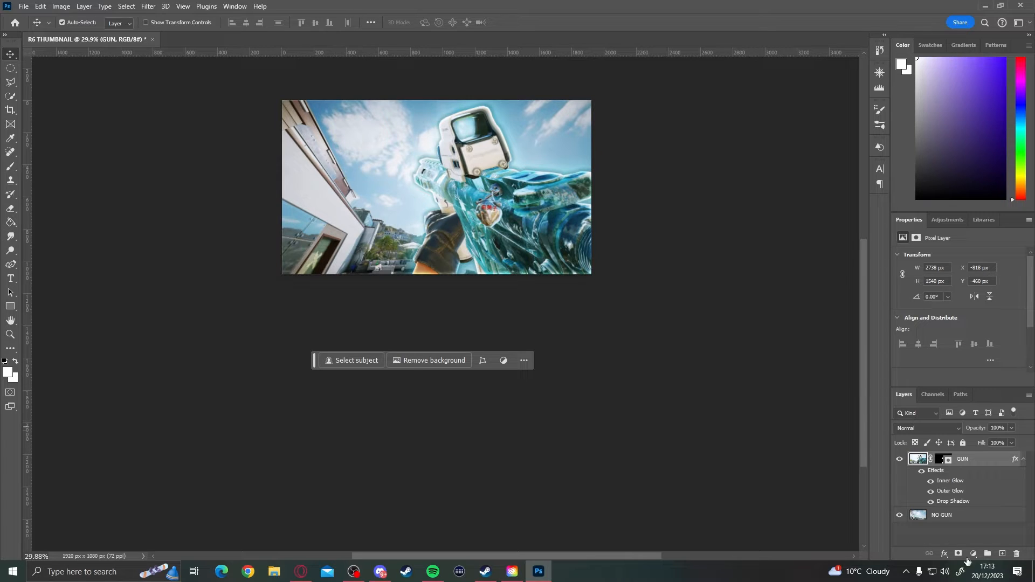
- Try a Gaussian Blur with a radius of 4 pixels on the NO GUN layer
click(979, 513)
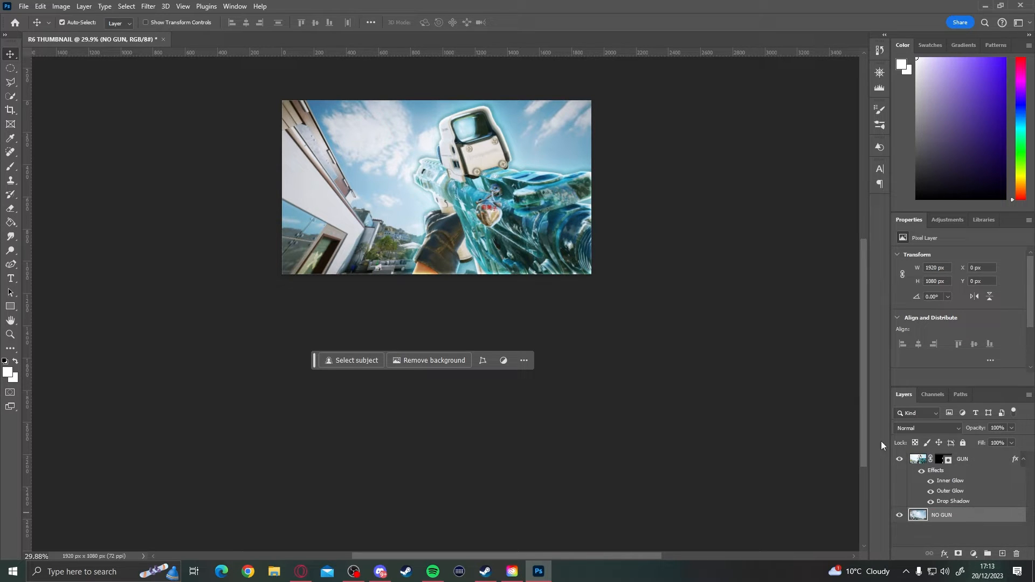
click(149, 7)
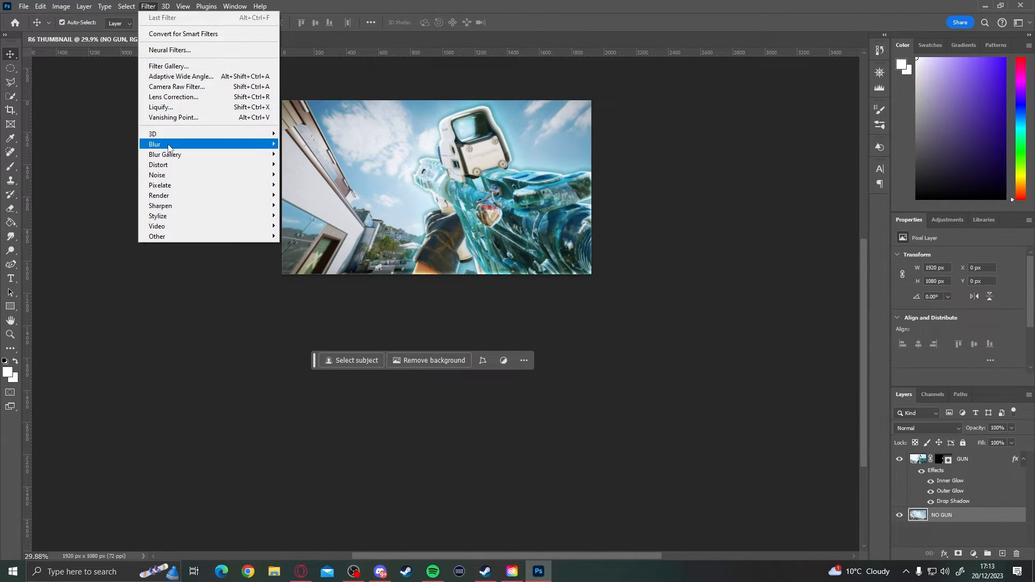
mouse_move(172, 145)
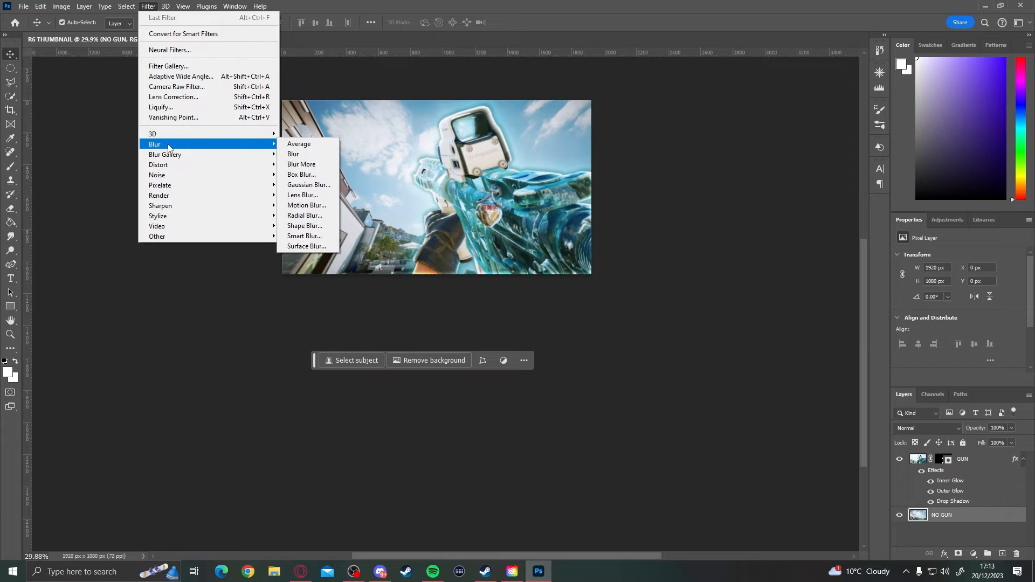
click(321, 188)
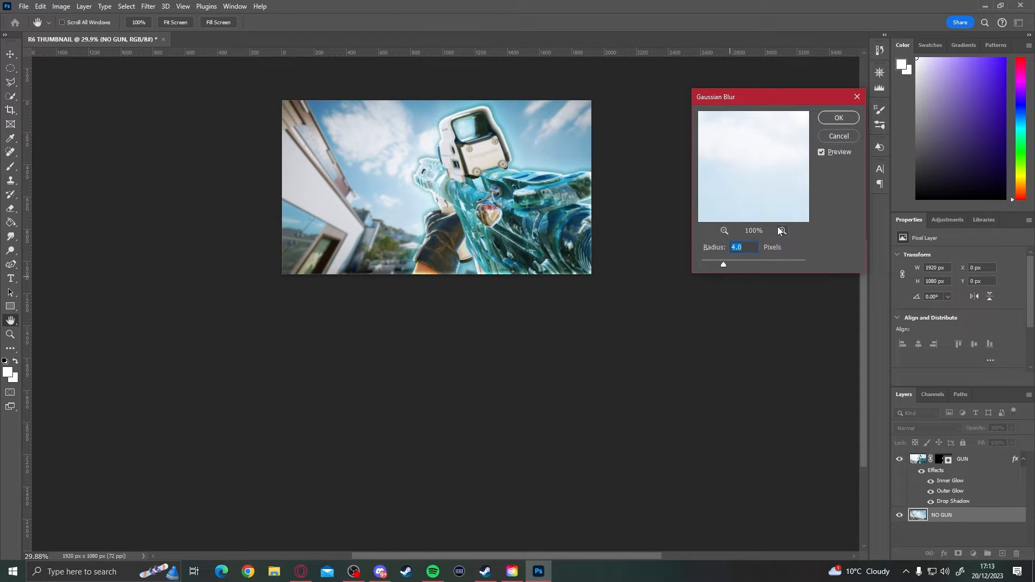
click(785, 263)
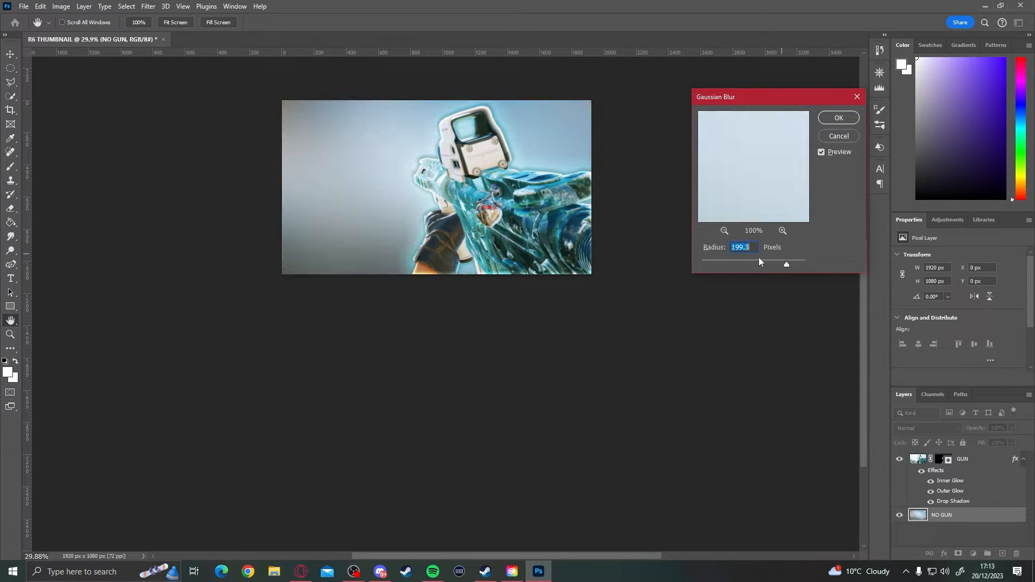
click(709, 261)
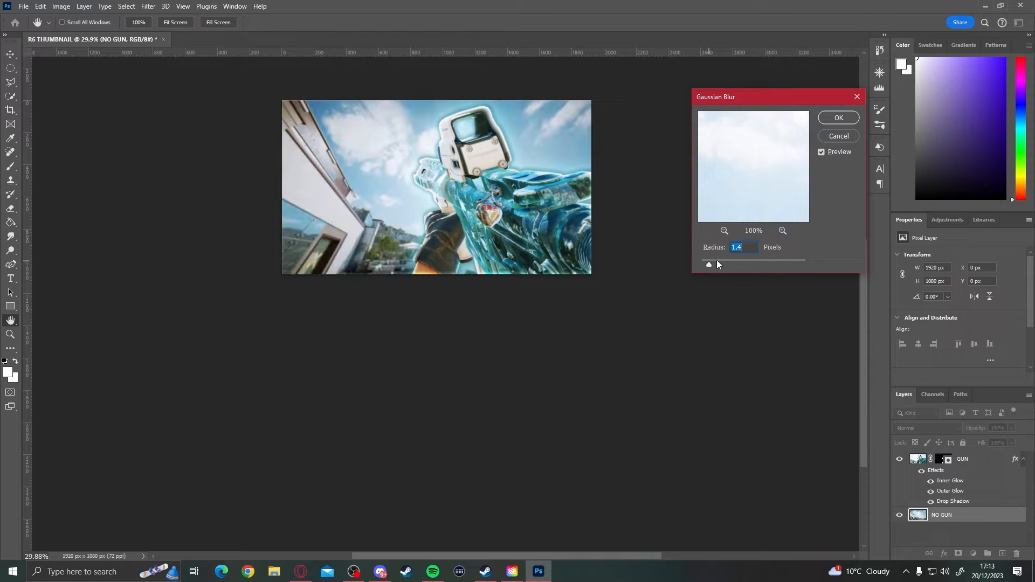
text(4)
click(839, 118)
- Compare the blurred background against the gun, and undo the Gaussian Blur on the NO GUN layer
scroll(356, 217, up, 10)
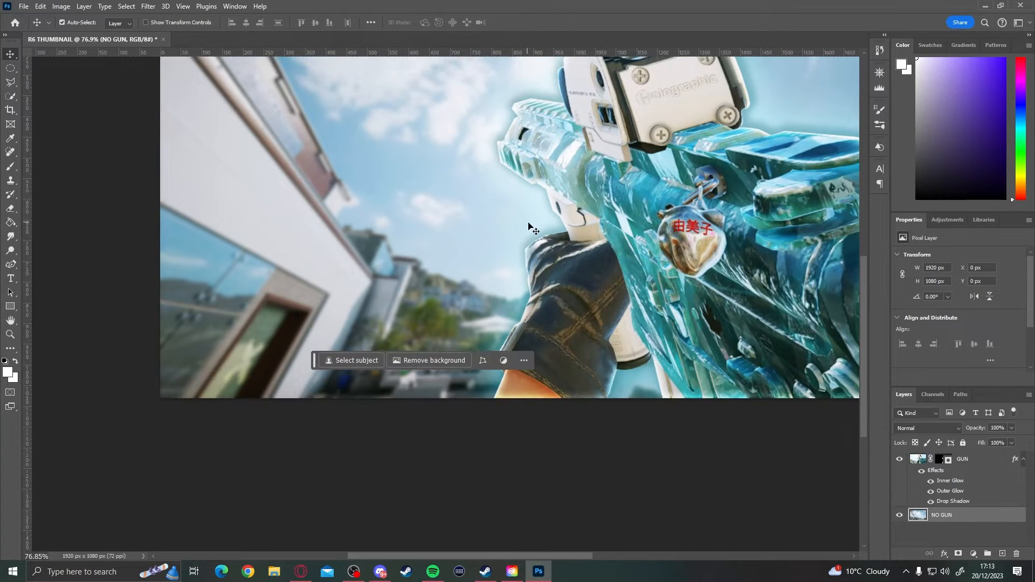
scroll(531, 218, down, 10)
scroll(536, 232, down, 2)
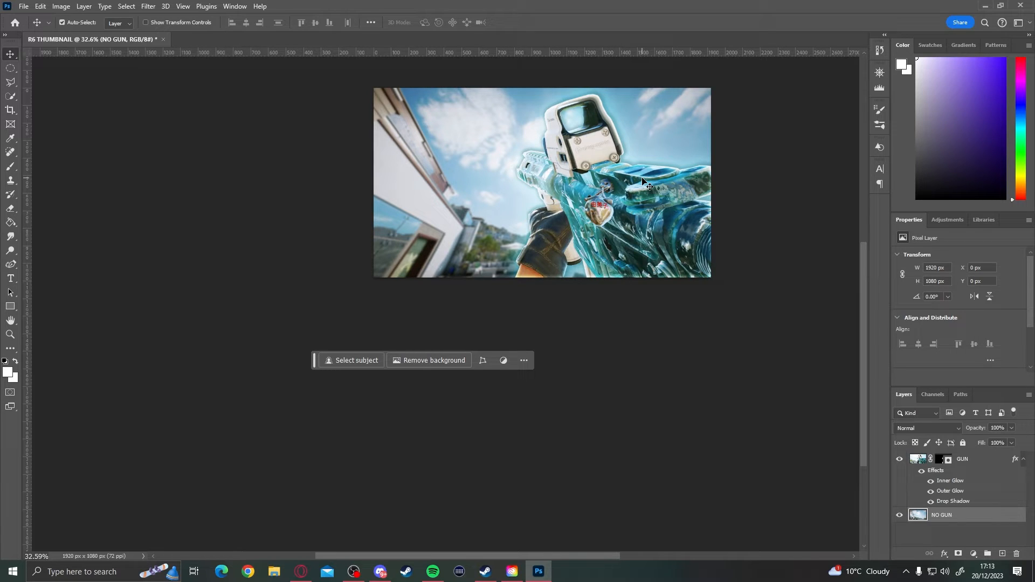
scroll(463, 197, up, 3)
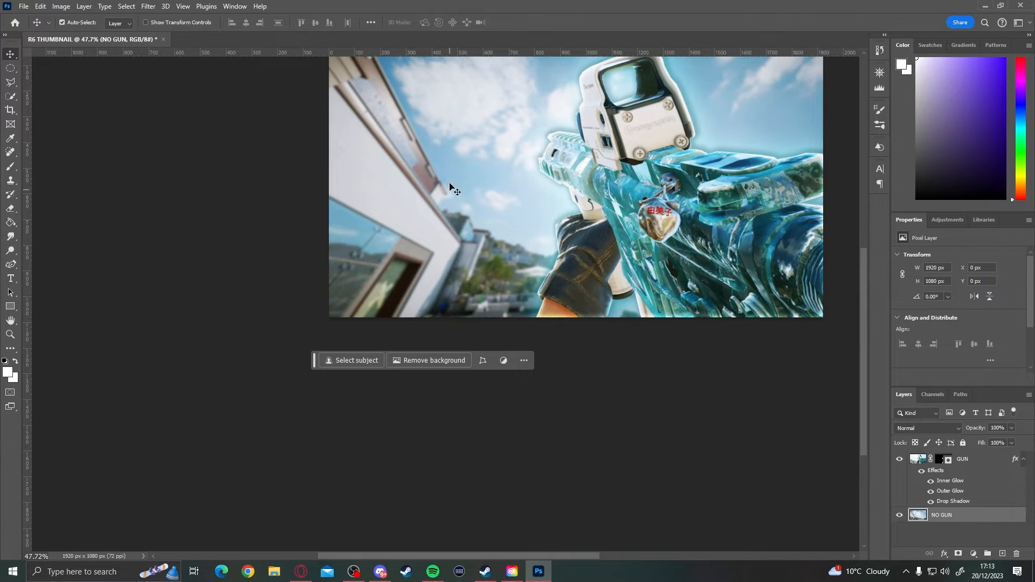
scroll(430, 226, down, 3)
scroll(518, 216, down, 1)
scroll(611, 205, up, 2)
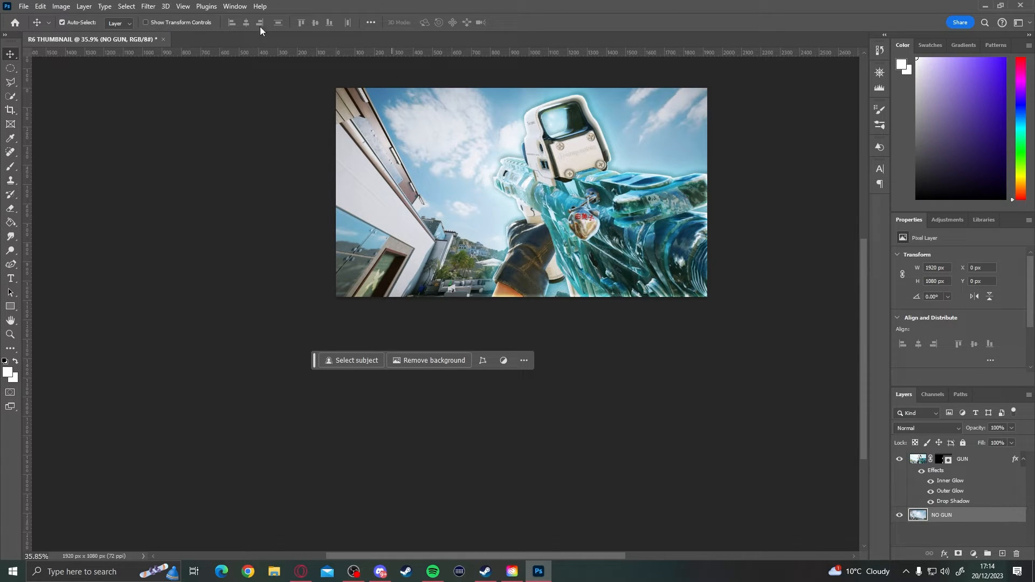
- Apply a Radial Blur to the NO GUN layer with amount 20, Zoom method and Best quality
click(148, 7)
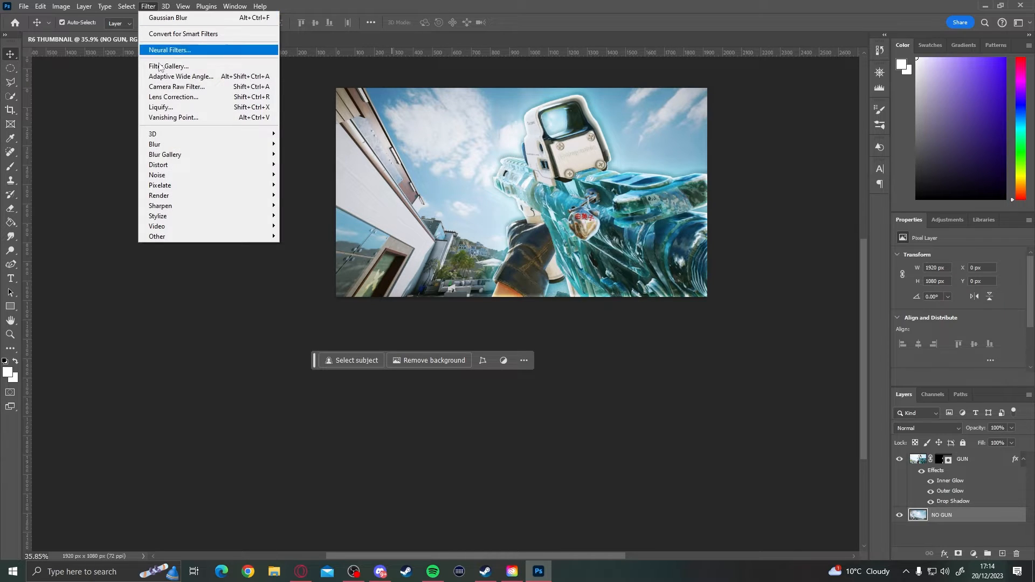
mouse_move(184, 145)
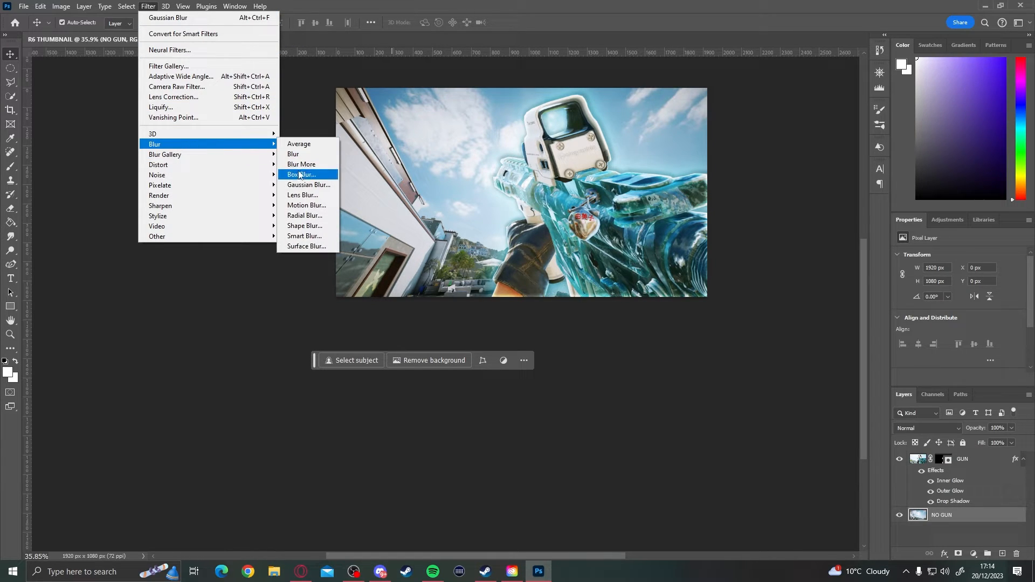
click(306, 217)
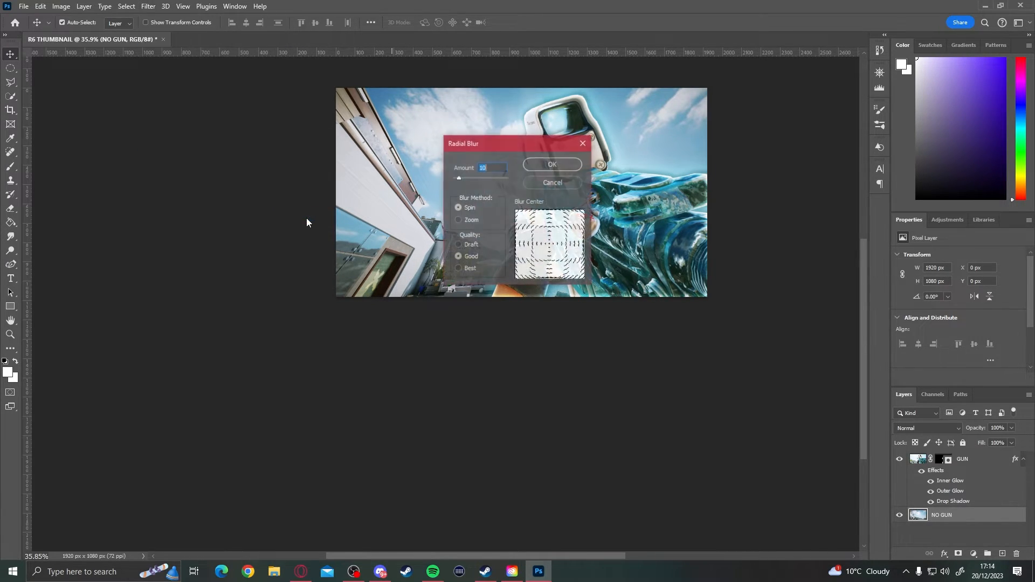
drag(494, 145, 713, 104)
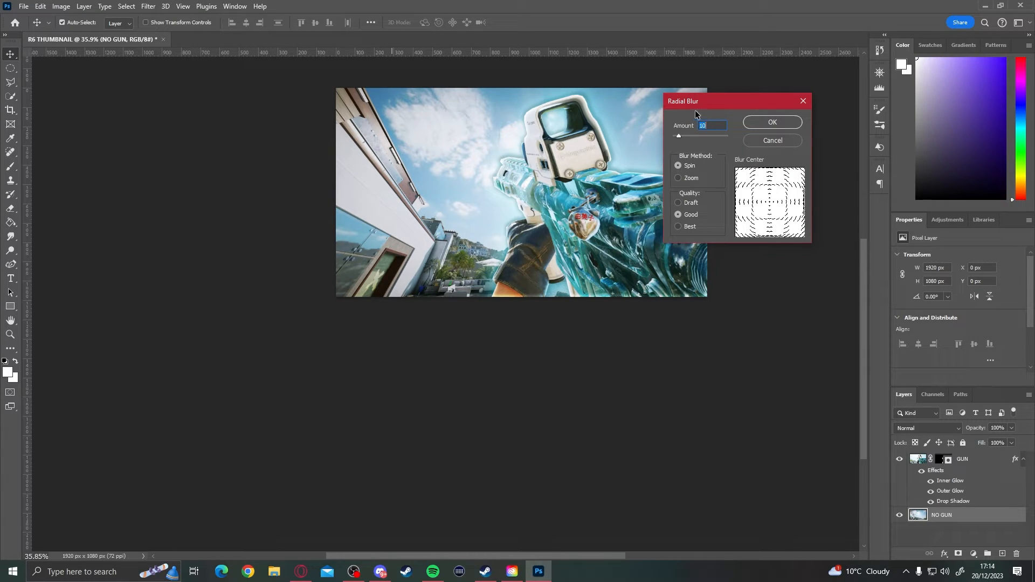
text(20)
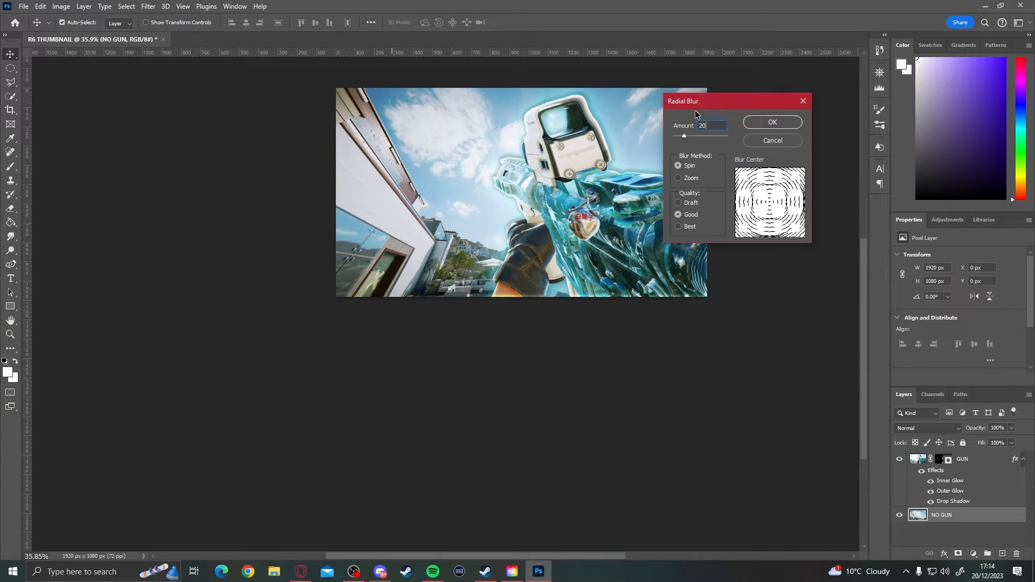
click(679, 178)
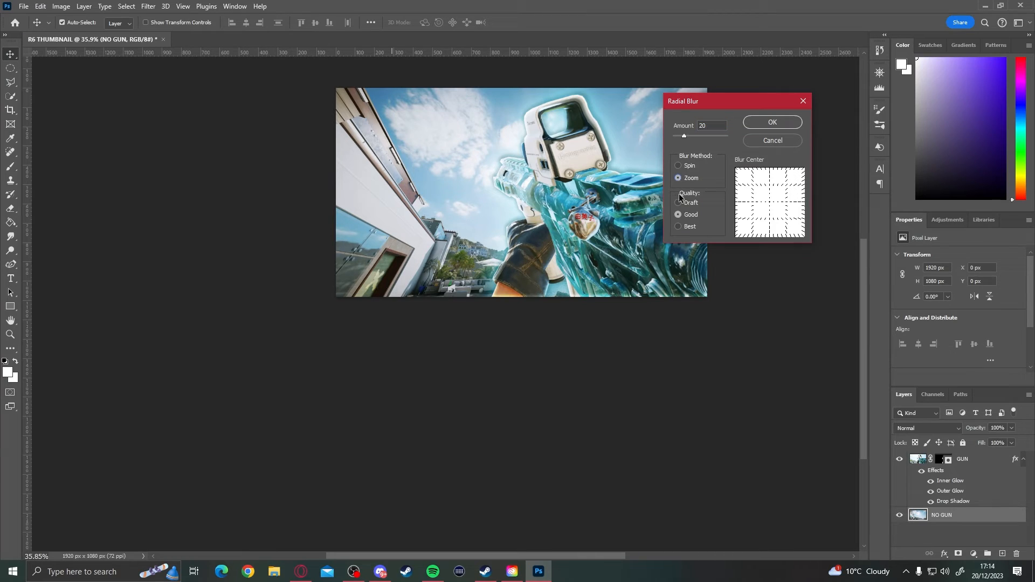
click(678, 227)
click(779, 124)
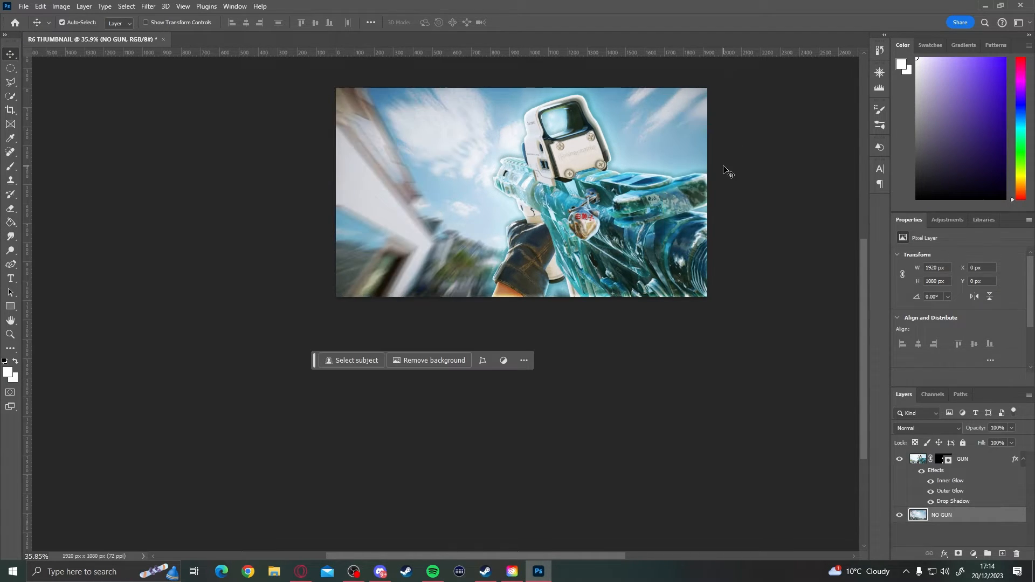
- Examine the zoom-blurred background around the sharp gun cutout at different magnifications
scroll(579, 235, up, 2)
scroll(543, 241, up, 2)
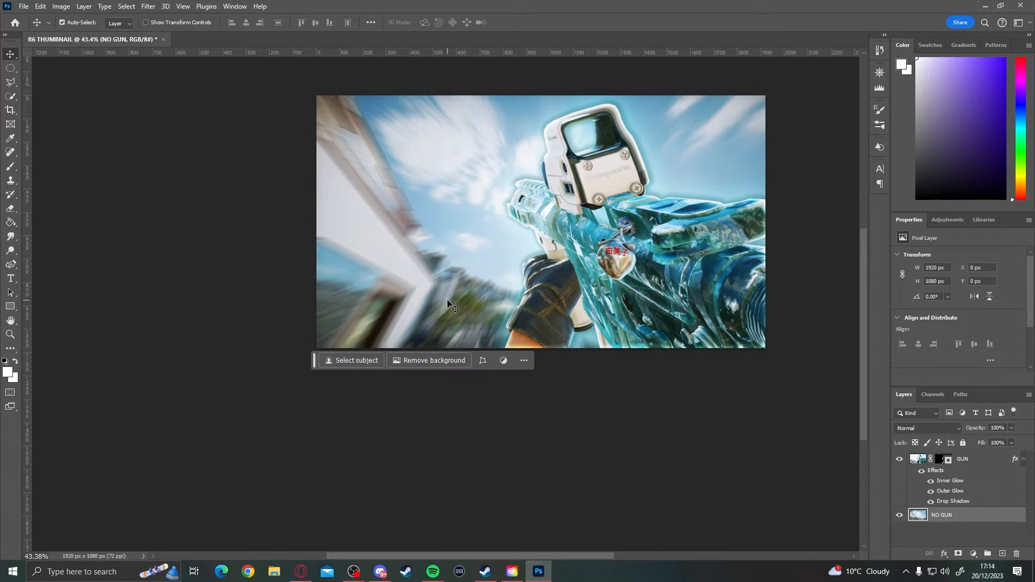
scroll(487, 187, down, 2)
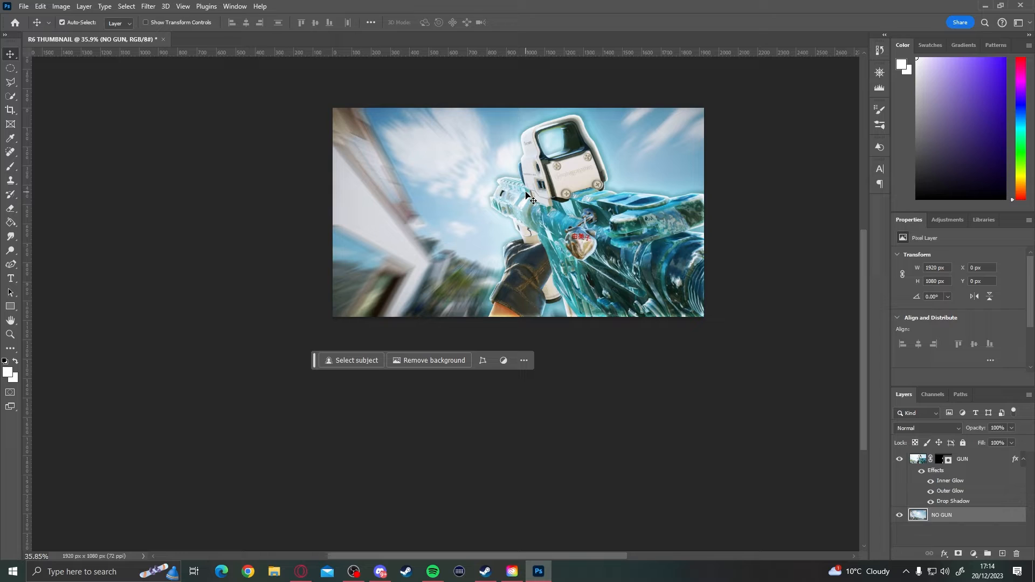
scroll(528, 194, up, 2)
scroll(539, 194, up, 4)
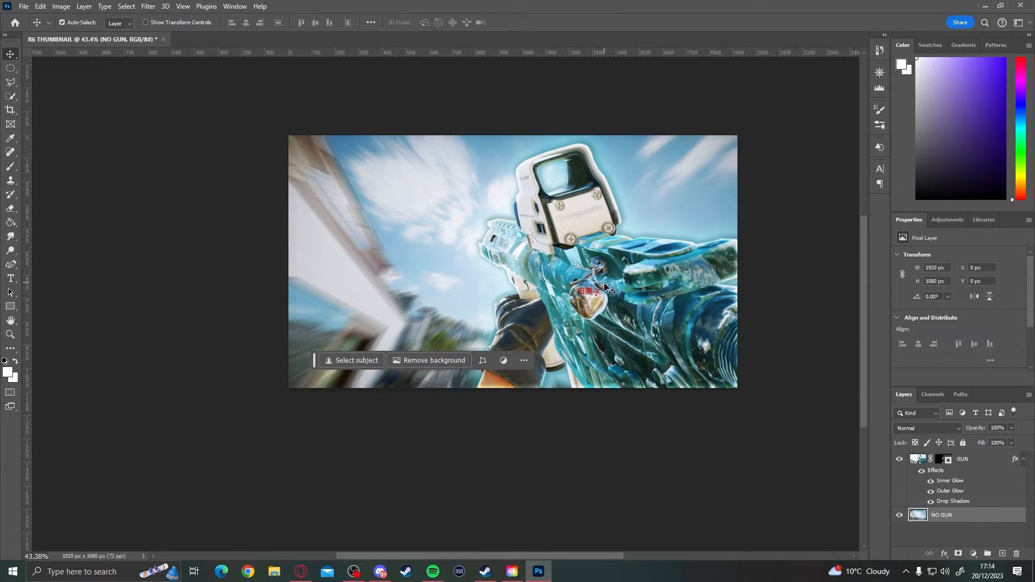
scroll(566, 226, down, 2)
scroll(678, 320, up, 1)
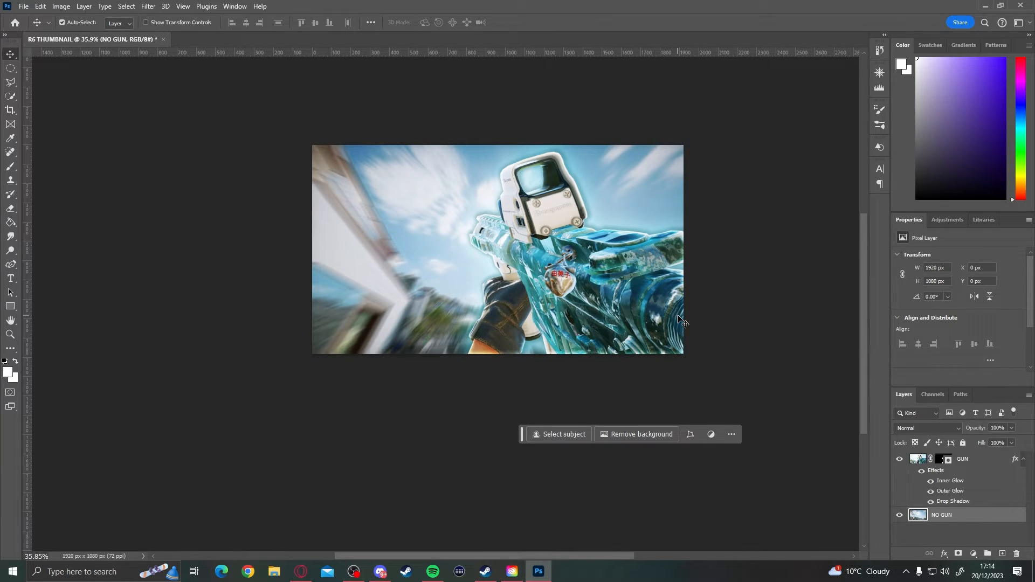
- Place R6S_RANK_500x500_Champions_01.png as an embedded image on the thumbnail's left half, scaled to about 157% and rotated about -5.7°
click(23, 7)
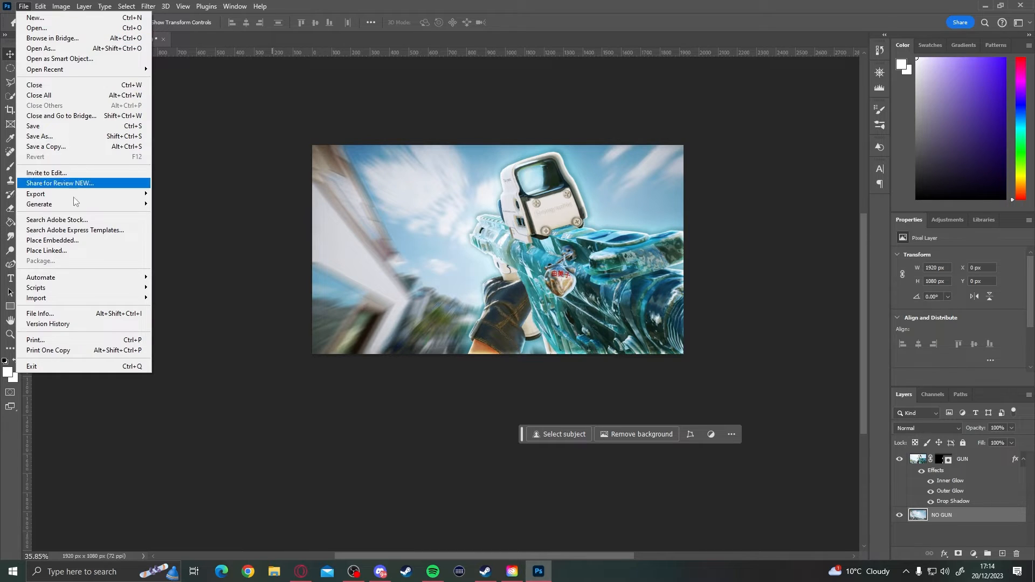
click(61, 240)
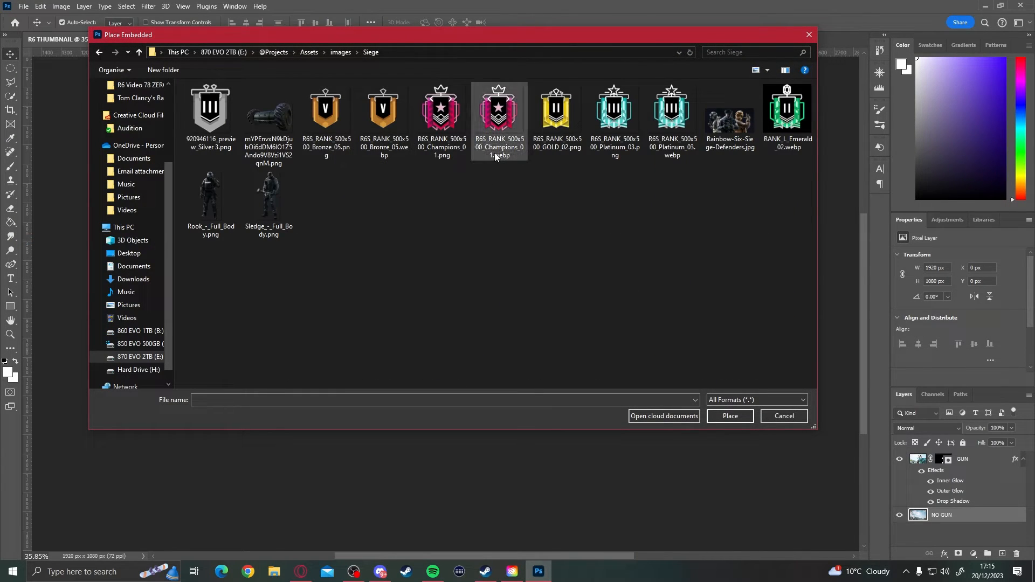
click(449, 118)
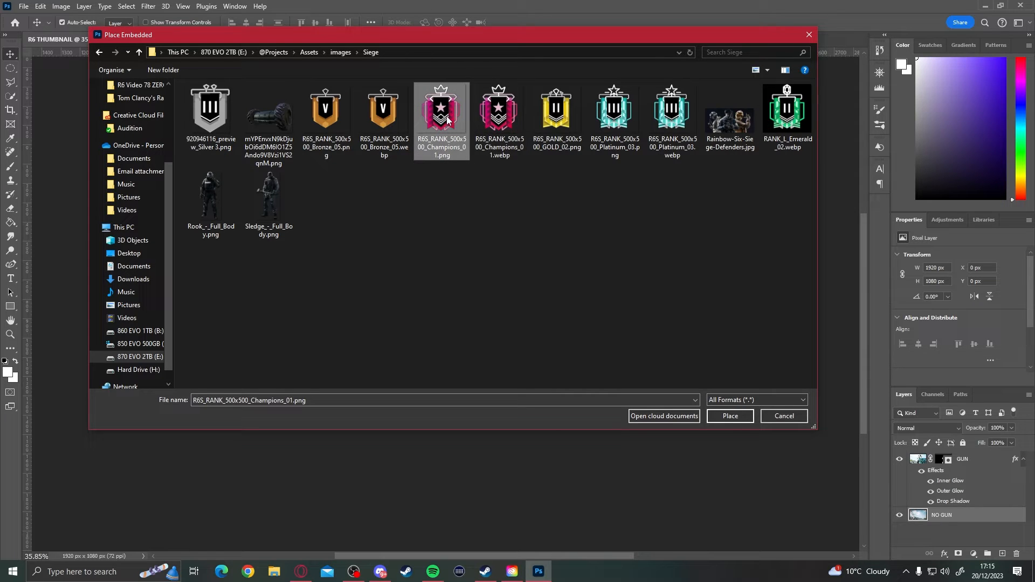
double_click(447, 119)
drag(476, 268, 351, 271)
drag(421, 204, 411, 224)
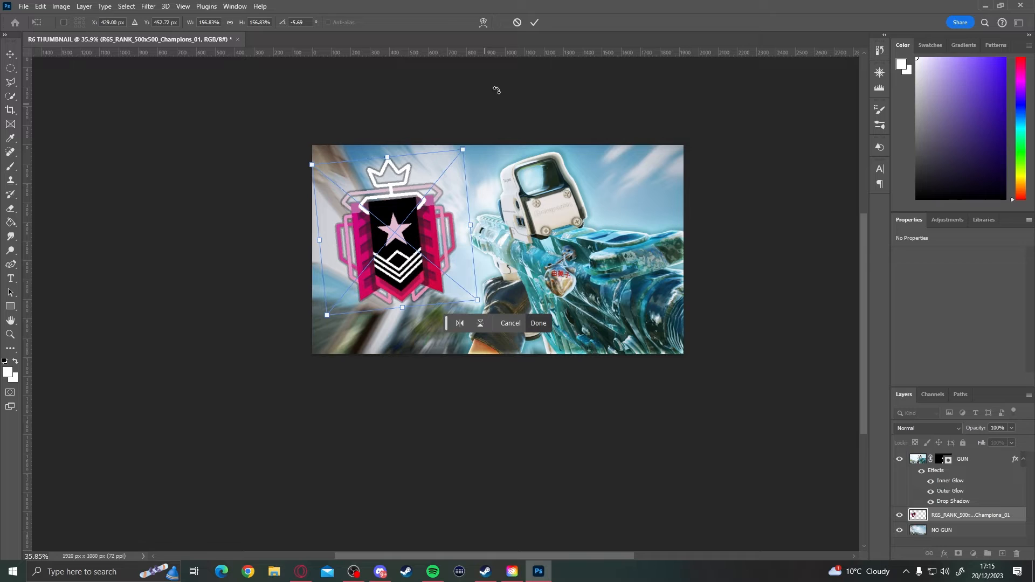
click(535, 22)
- Add a drop shadow and an inner glow to the Champions rank badge layer
scroll(495, 93, down, 2)
right_click(954, 515)
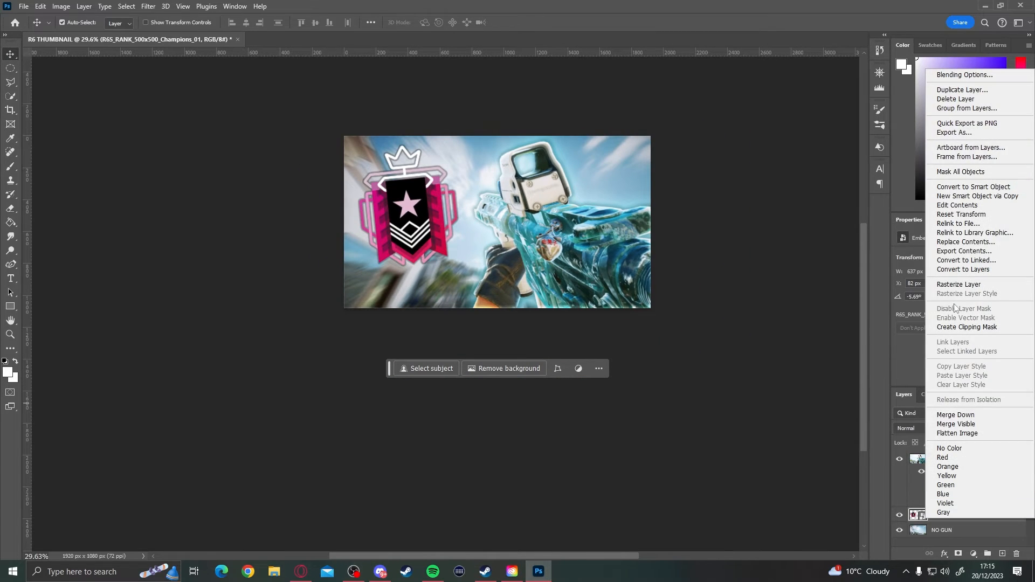
click(957, 75)
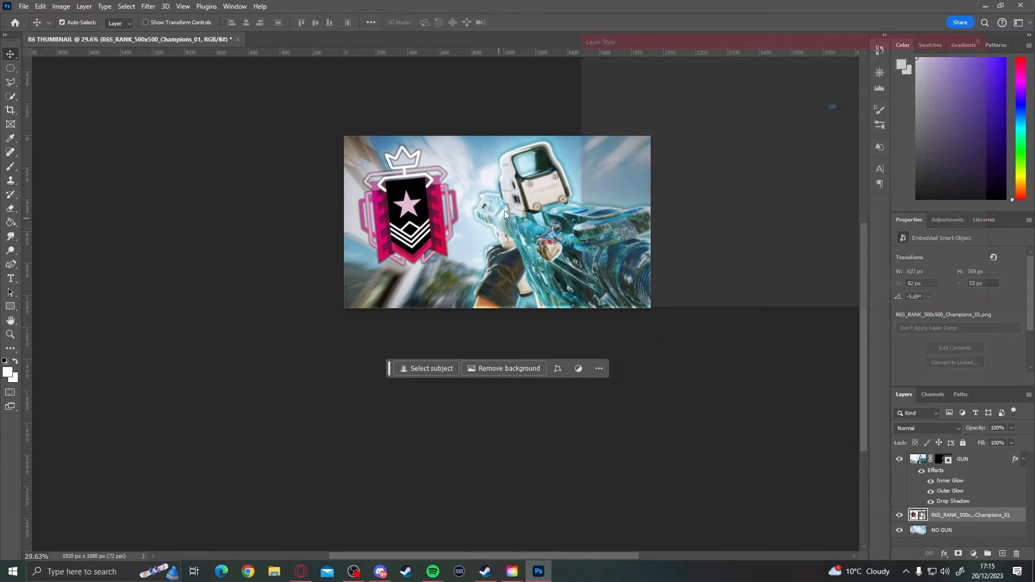
drag(654, 32, 706, 15)
click(642, 239)
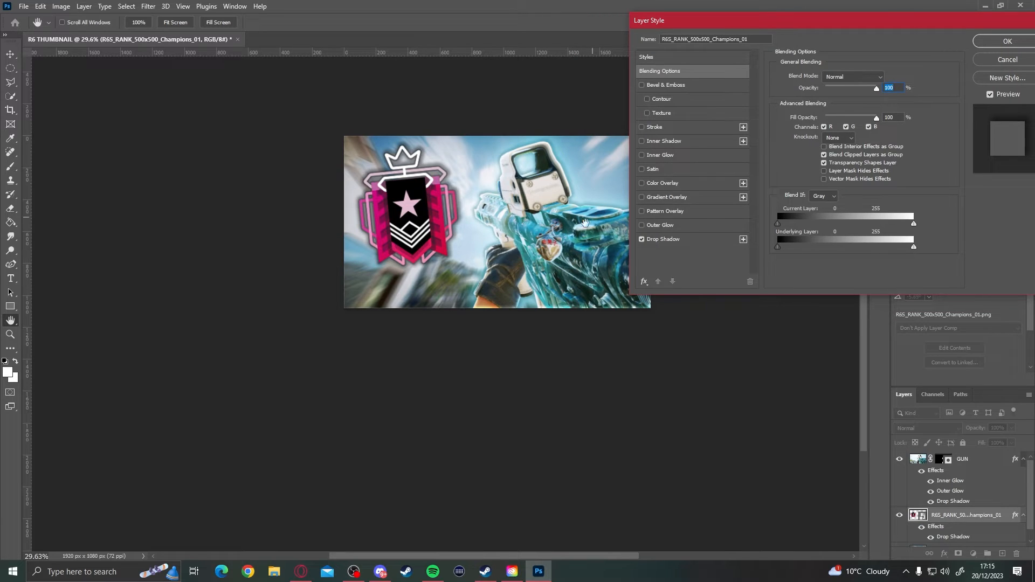
click(642, 155)
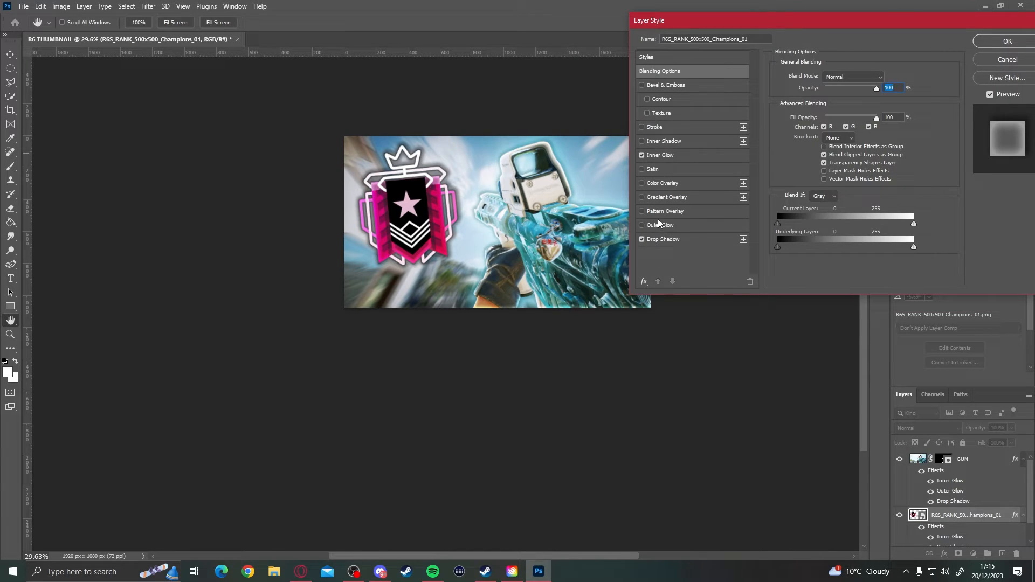
- Add an outer glow to the rank badge in sampled pink #d1085f with 100% opacity, 31% spread and 250 px size
click(642, 225)
click(695, 229)
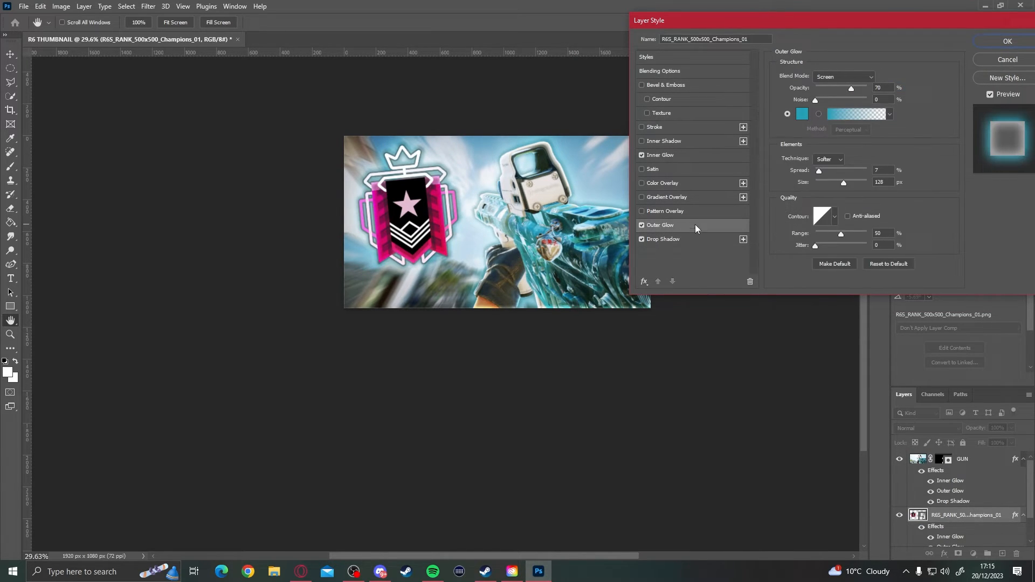
click(803, 114)
click(380, 257)
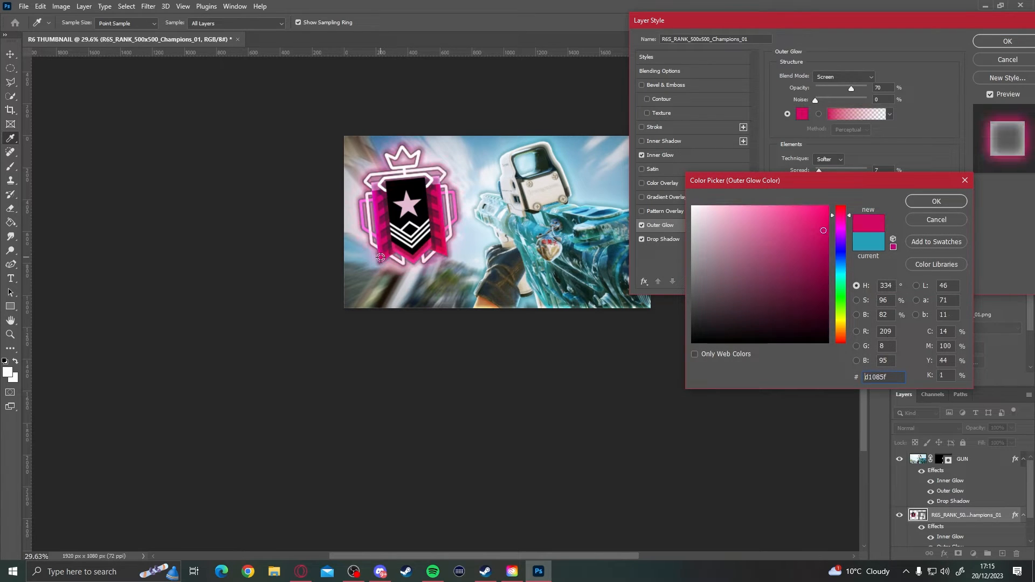
key(Return)
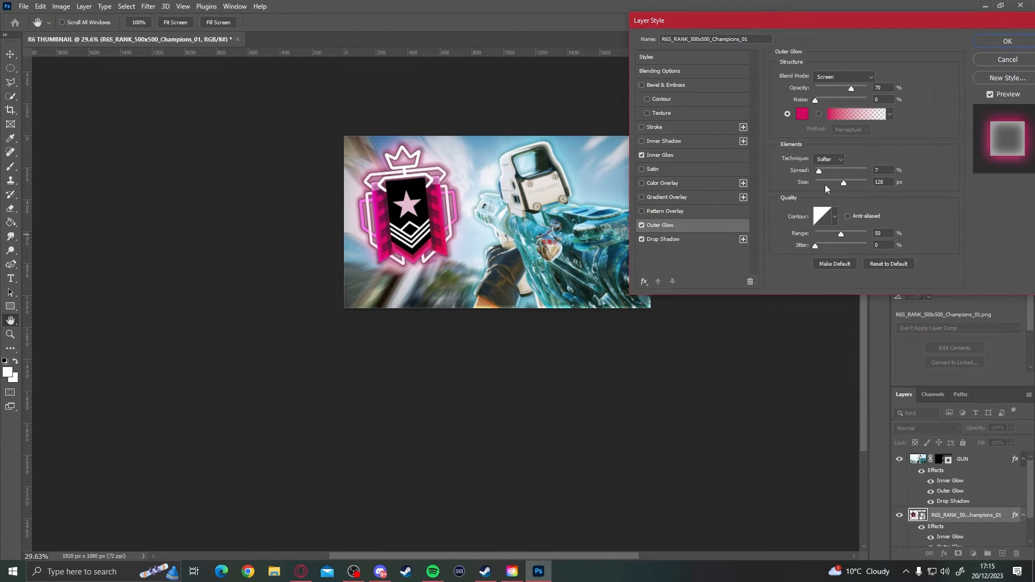
mouse_move(843, 182)
mouse_down()
mouse_move(859, 181)
mouse_move(843, 183)
mouse_move(835, 165)
mouse_move(851, 182)
mouse_up()
key(alt)
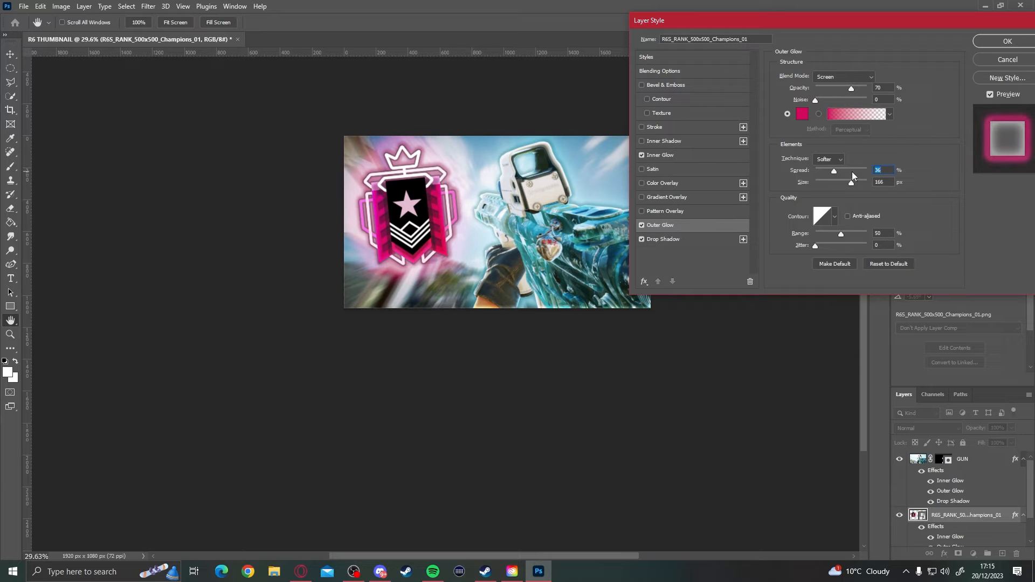
drag(851, 183, 857, 183)
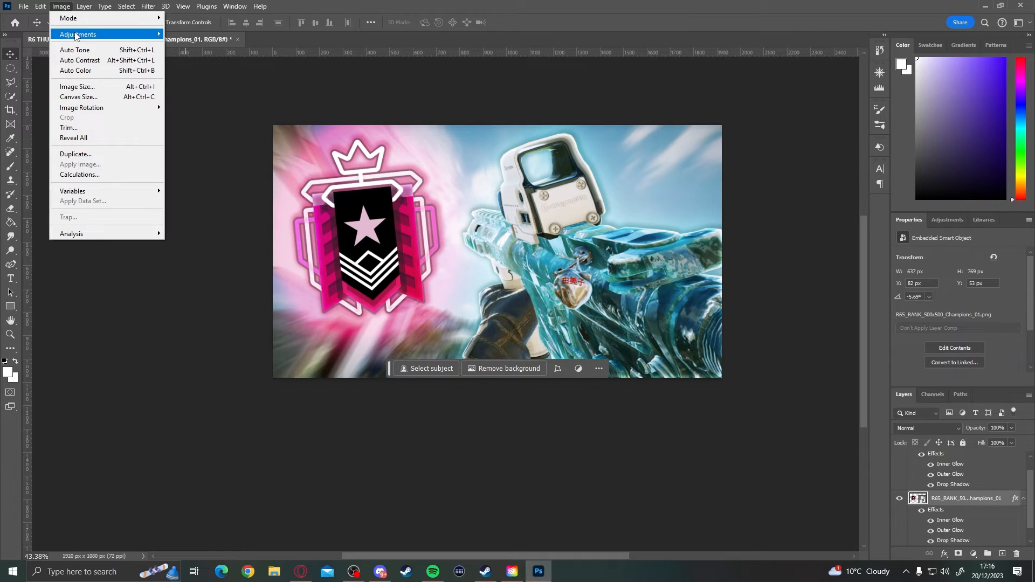
- Brighten the rank badge layer with a Brightness/Contrast adjustment
mouse_move(75, 34)
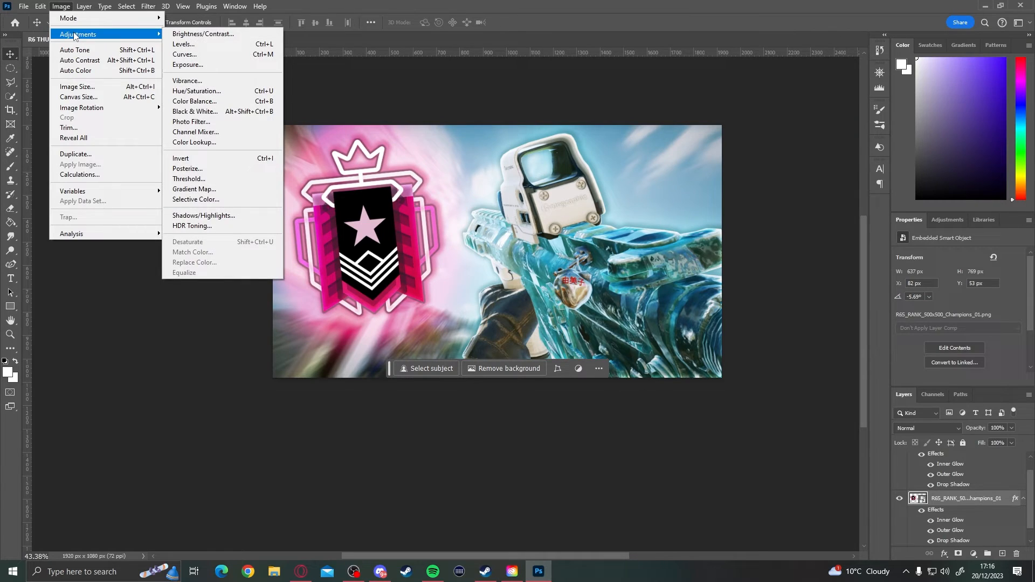
click(203, 33)
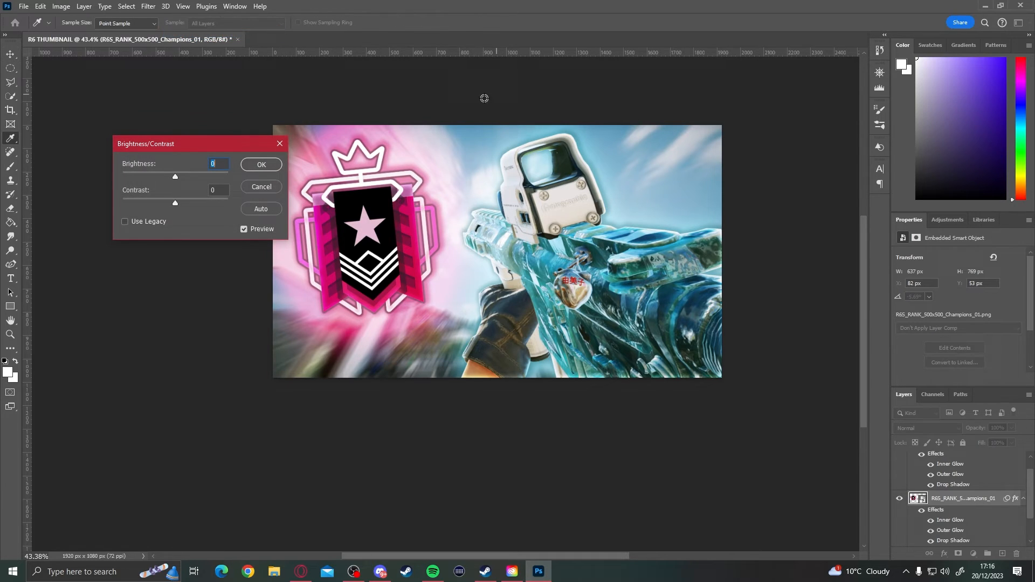
drag(194, 150, 133, 173)
click(197, 136)
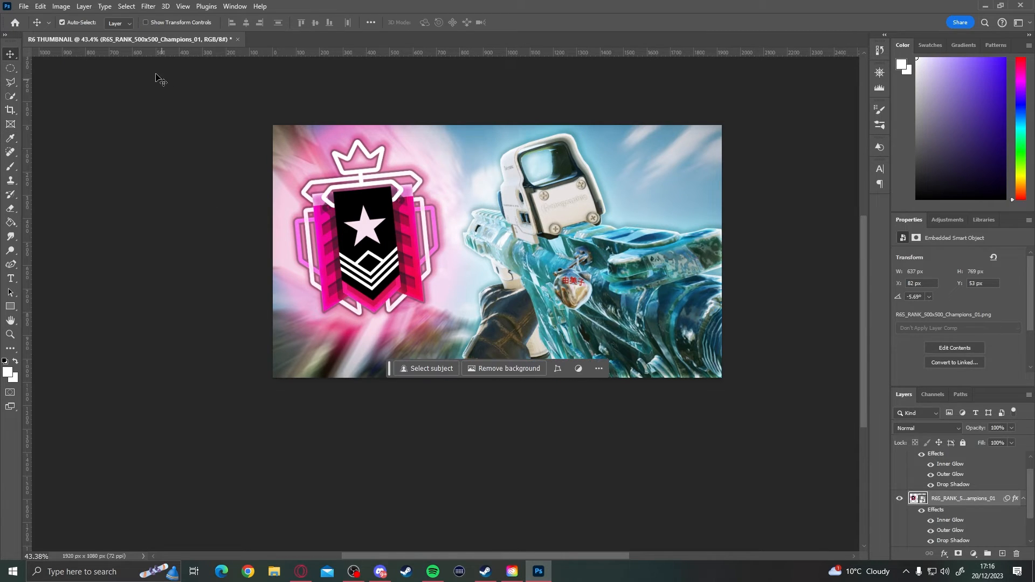
- Raise the rank badge layer's saturation to +14 with a Hue/Saturation adjustment
click(61, 6)
mouse_move(82, 37)
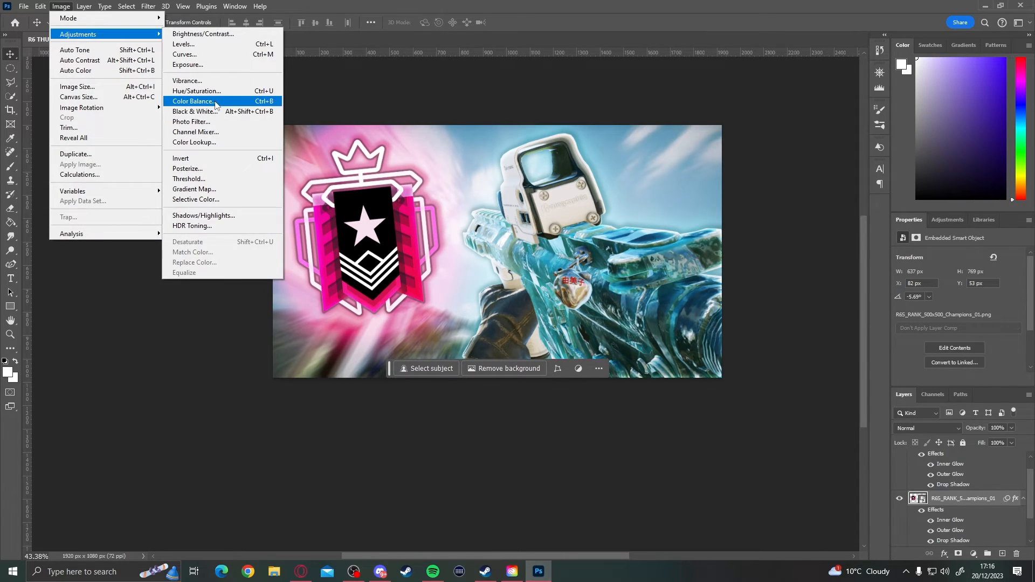
click(194, 90)
drag(737, 171, 746, 175)
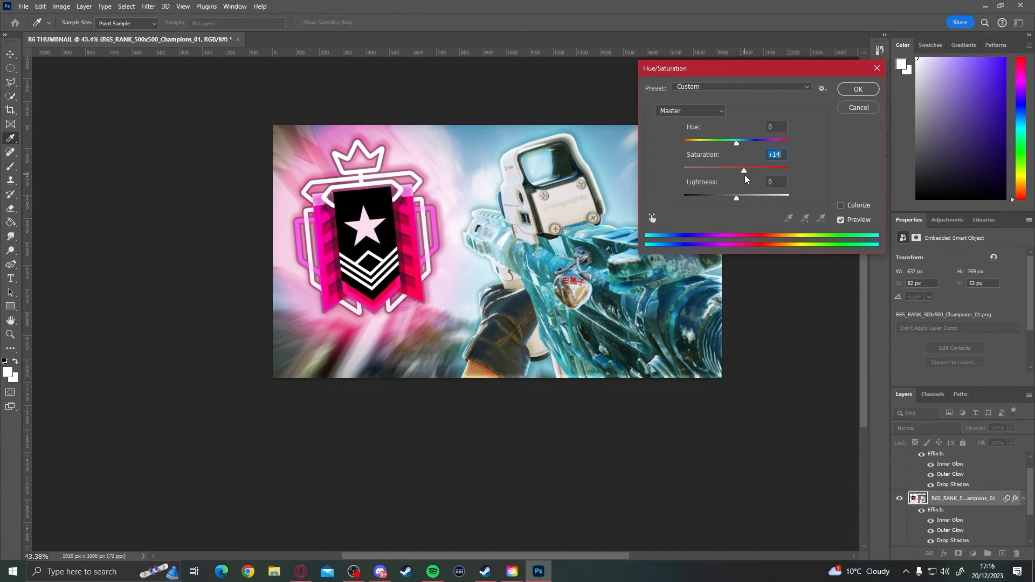
click(861, 88)
- Adjust the rank badge's fit on the thumbnail's left half with Free Transform
scroll(467, 232, down, 6)
scroll(470, 233, up, 5)
scroll(485, 248, down, 3)
scroll(442, 291, up, 2)
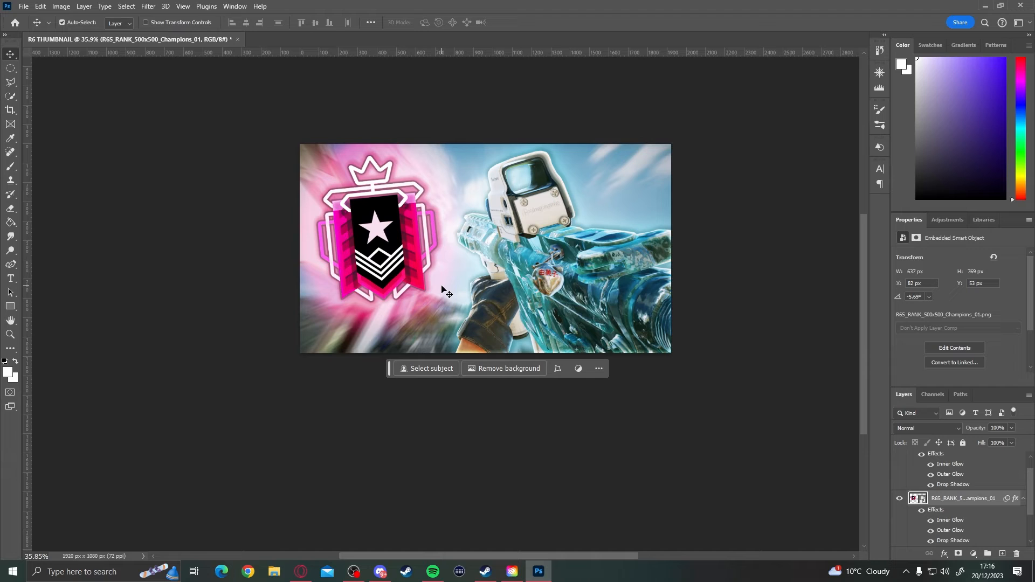
scroll(442, 292, down, 3)
key(ctrl+t)
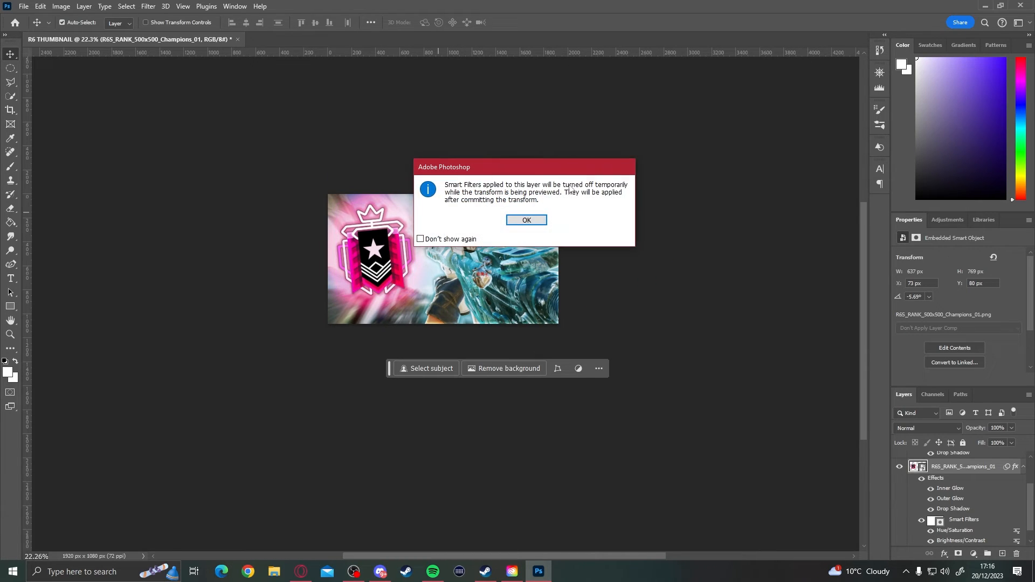
click(527, 220)
drag(400, 219, 426, 187)
key(Return)
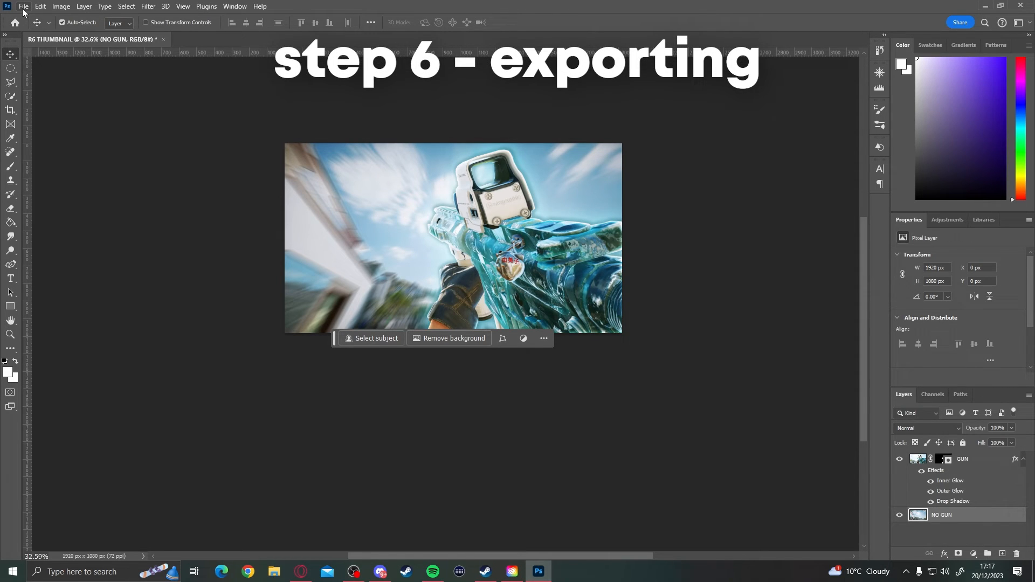
- Export the thumbnail as a JPG at the highest quality, saving it as R6 THUMBNAIL.jpg in the Rainbow Six Siege folder
click(24, 6)
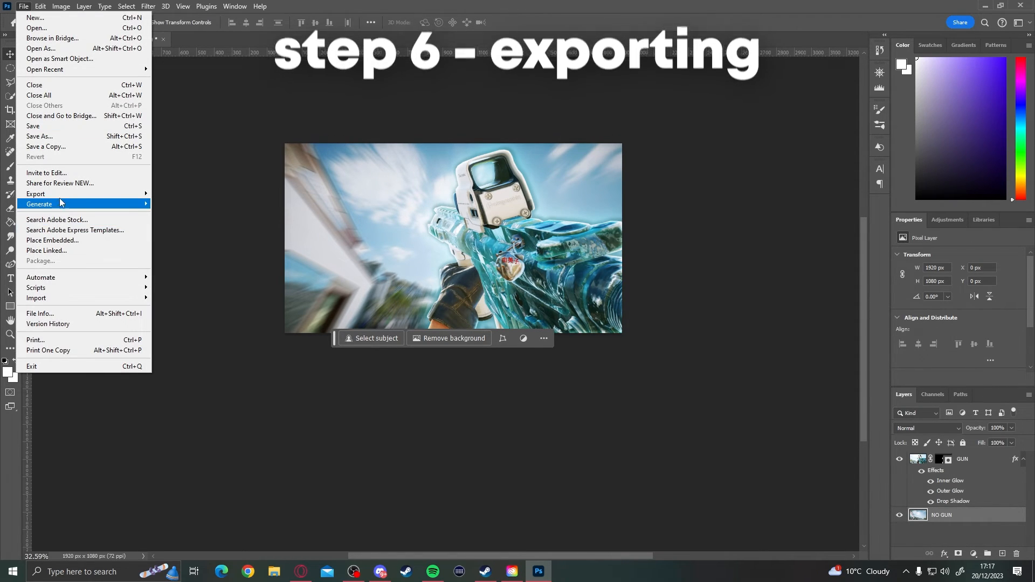
mouse_move(67, 196)
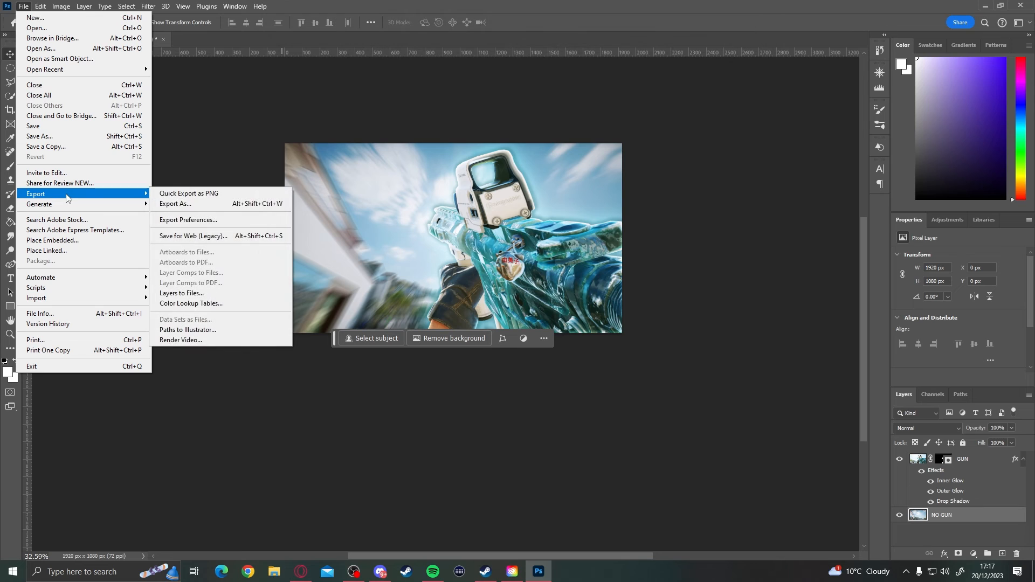
click(194, 205)
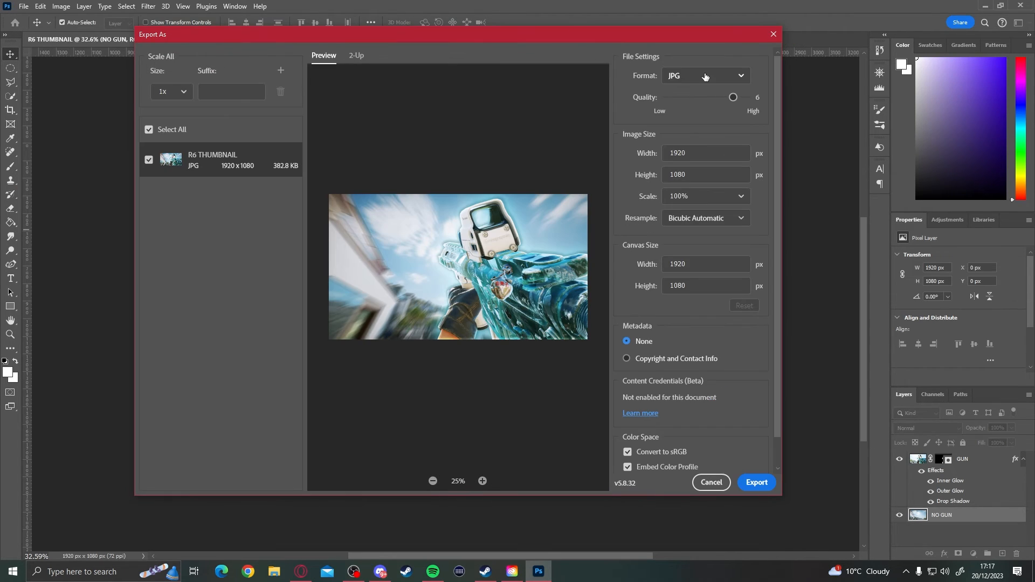
click(705, 76)
click(743, 77)
drag(733, 97, 748, 97)
click(756, 482)
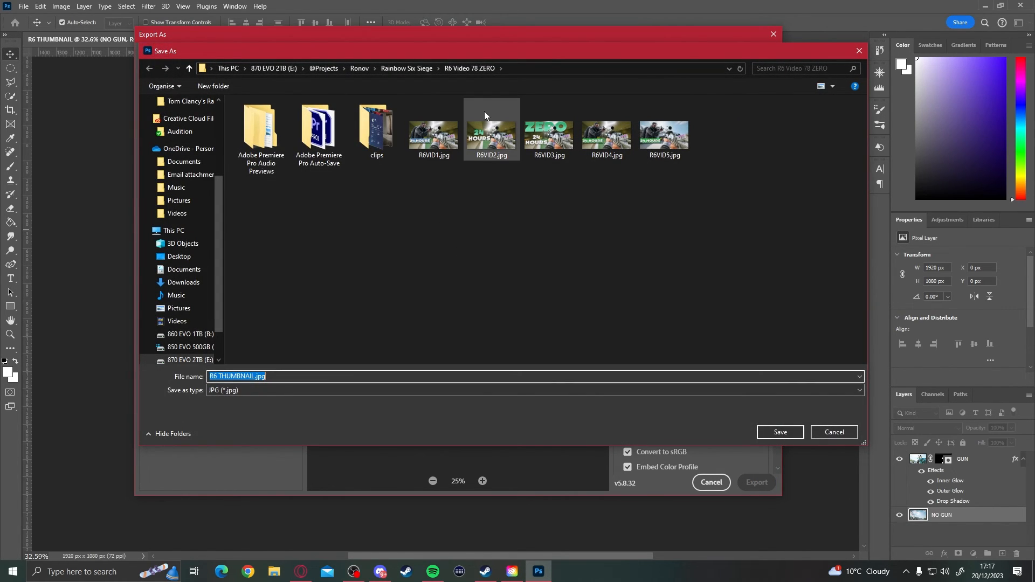
click(420, 69)
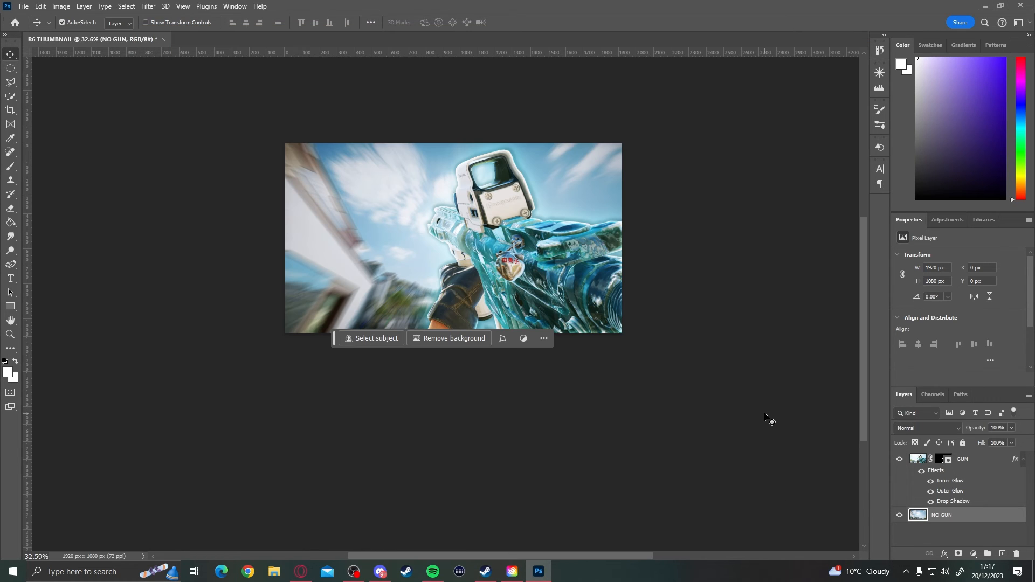